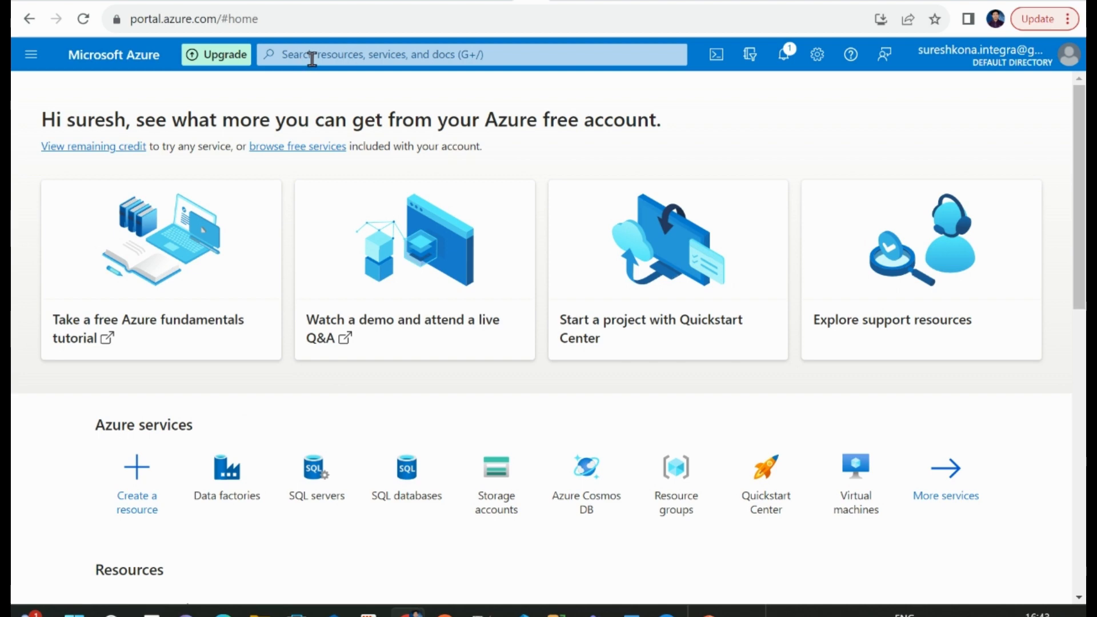
Step: Search the portal for "Dat", open the Data factories service and start creating a new data factory
left_click(312, 58)
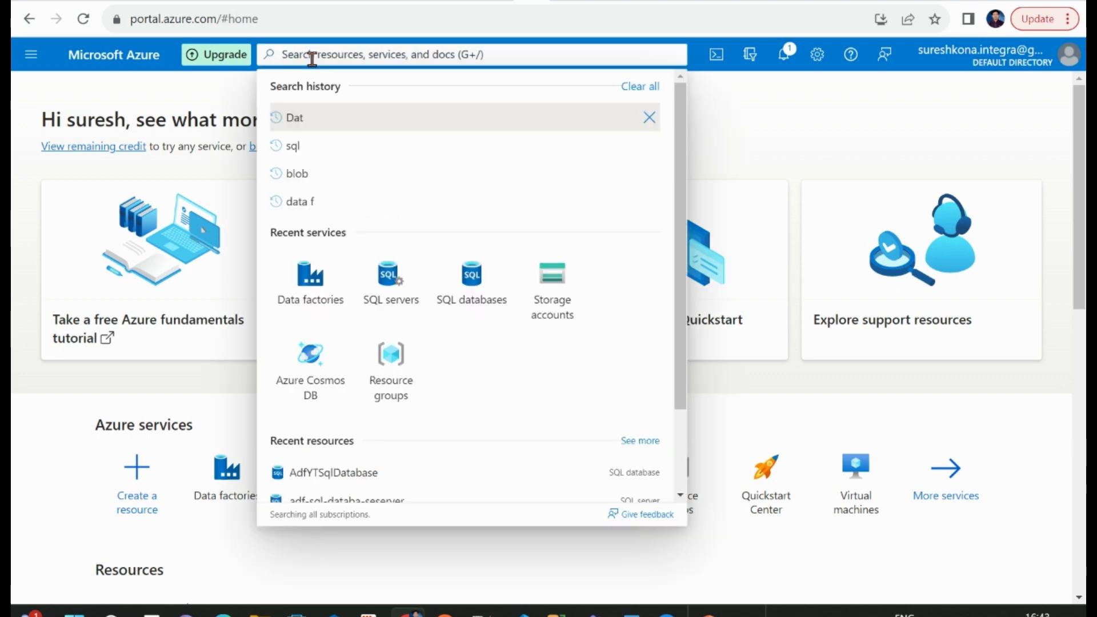
type("Dat")
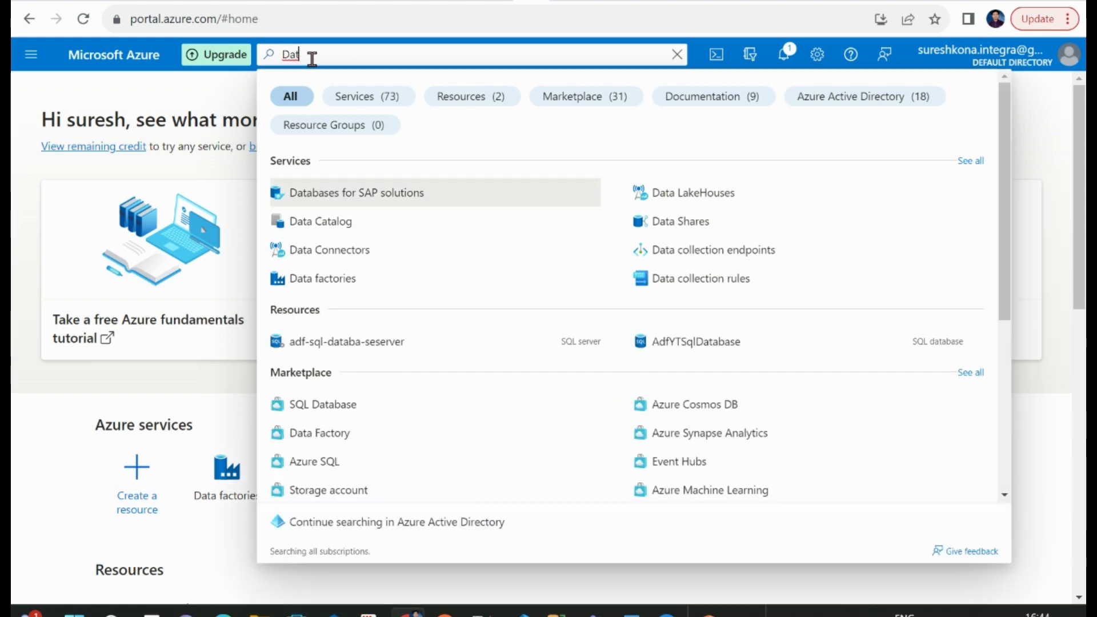
left_click(323, 279)
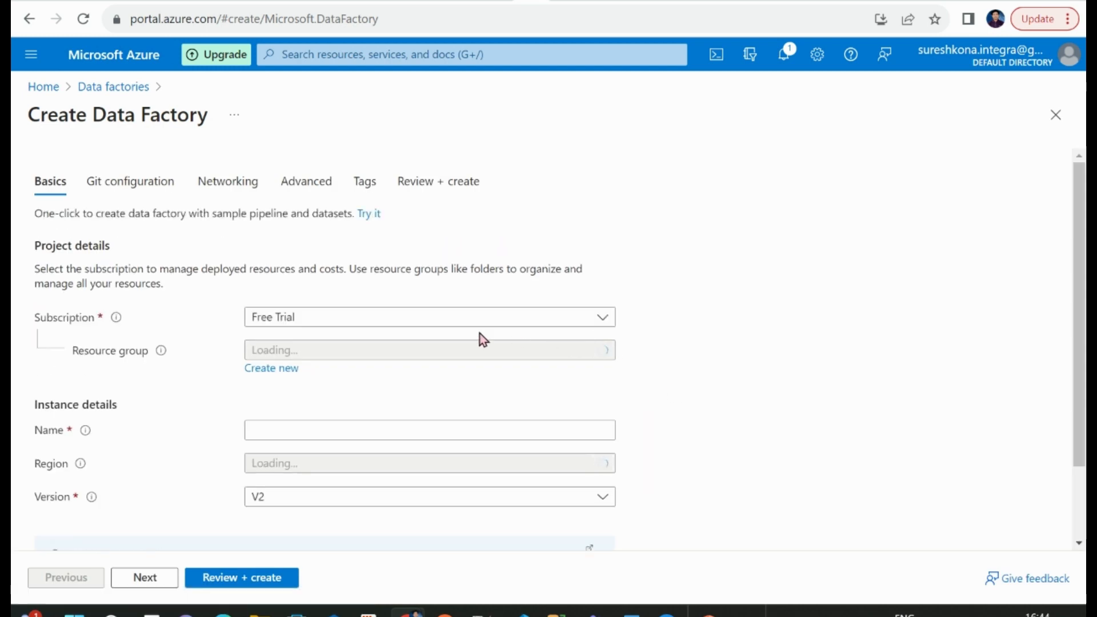
Step: Assign the new data factory to the myTFResourceGroup resource group and name it ADFYT9868
left_click(361, 355)
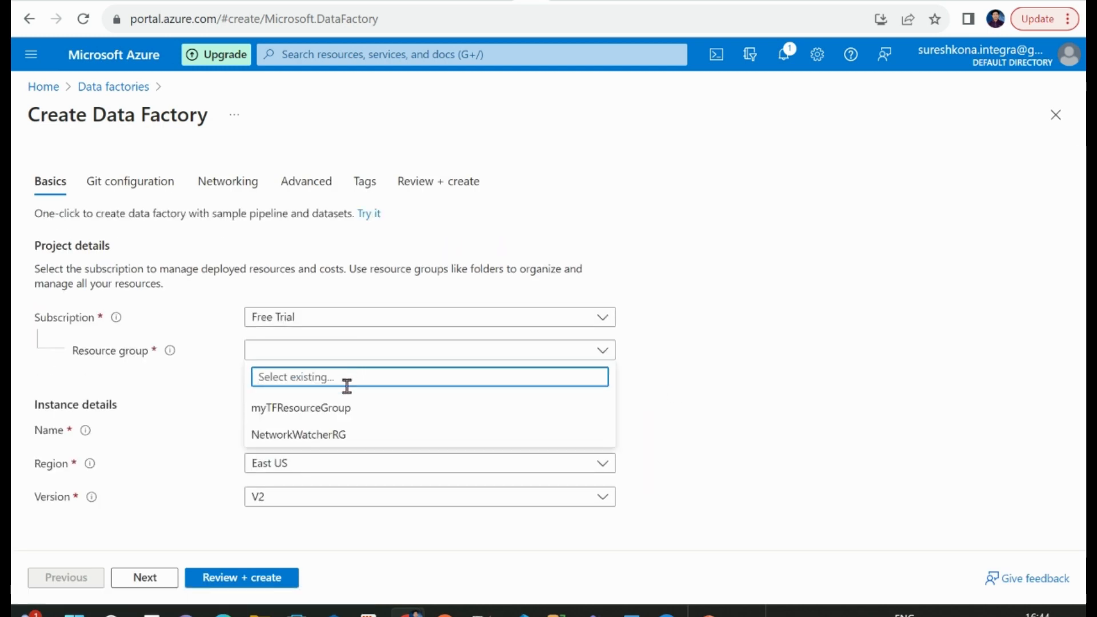
left_click(324, 407)
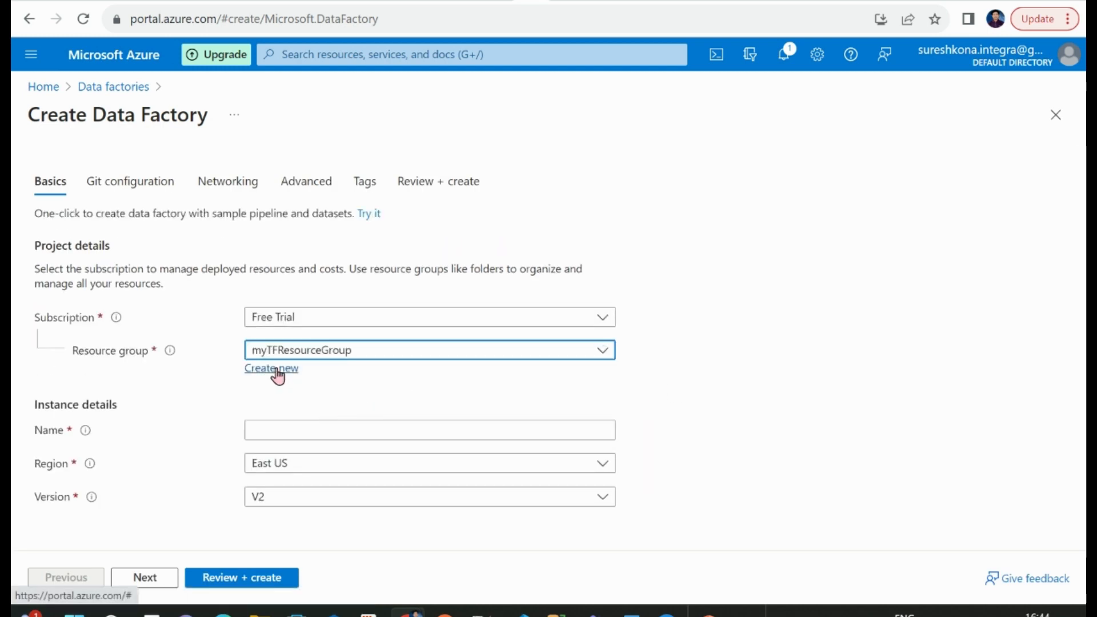
left_click(304, 430)
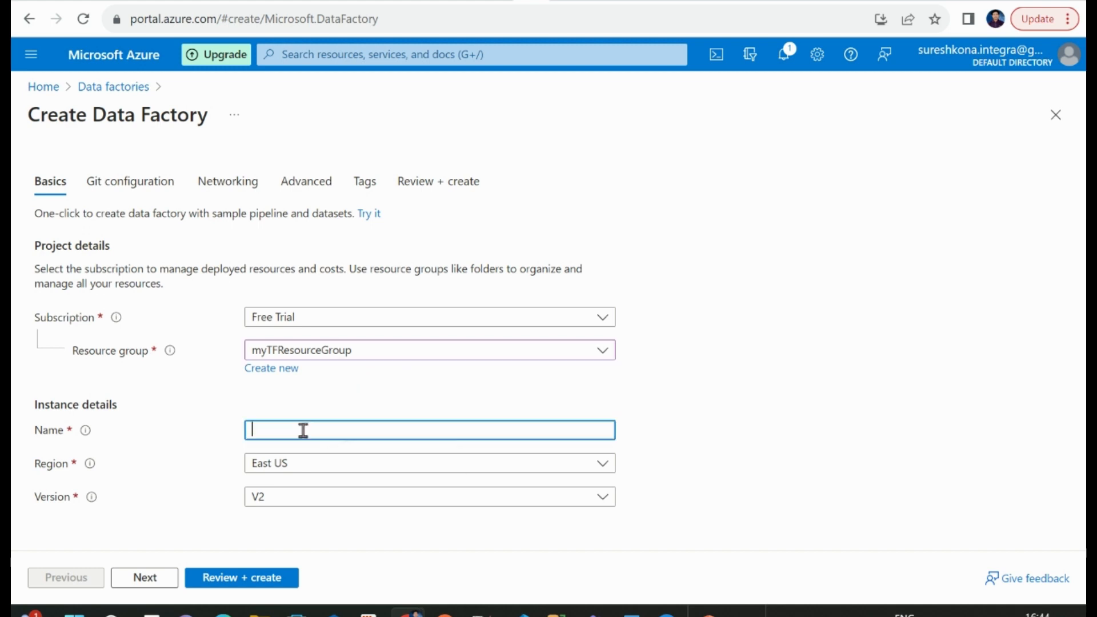
type("ADF")
type("YT")
type("9865")
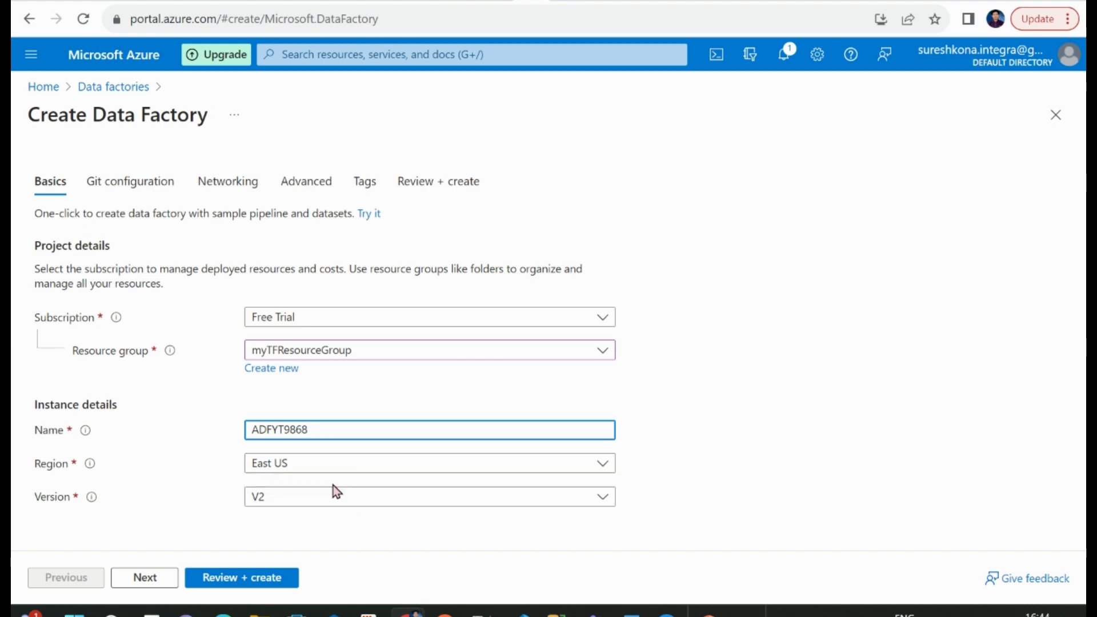
left_click(597, 467)
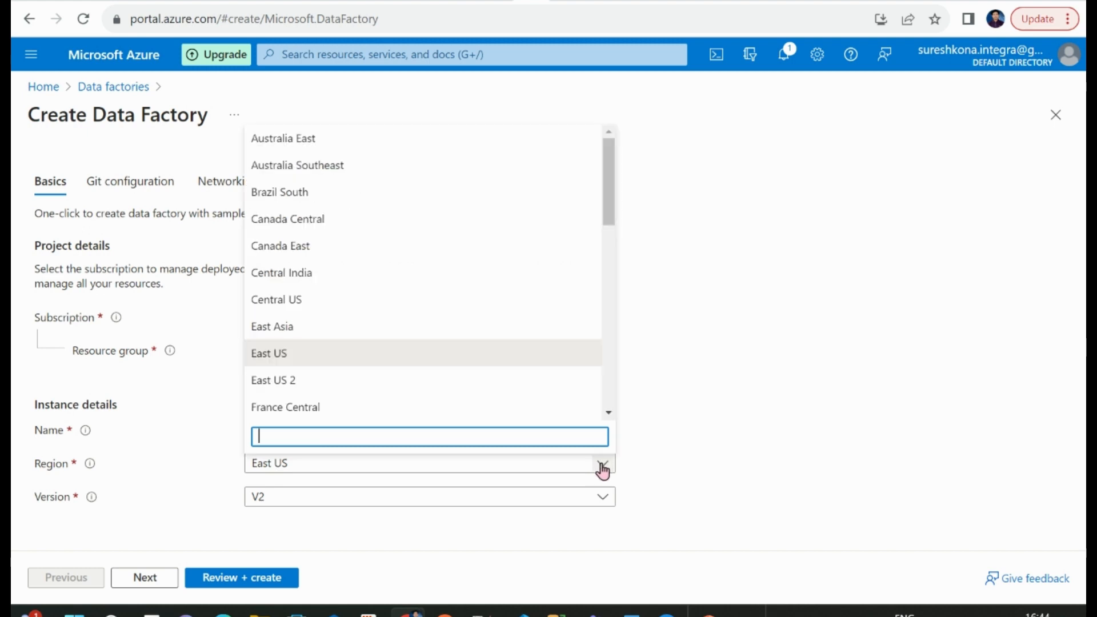
left_click(688, 444)
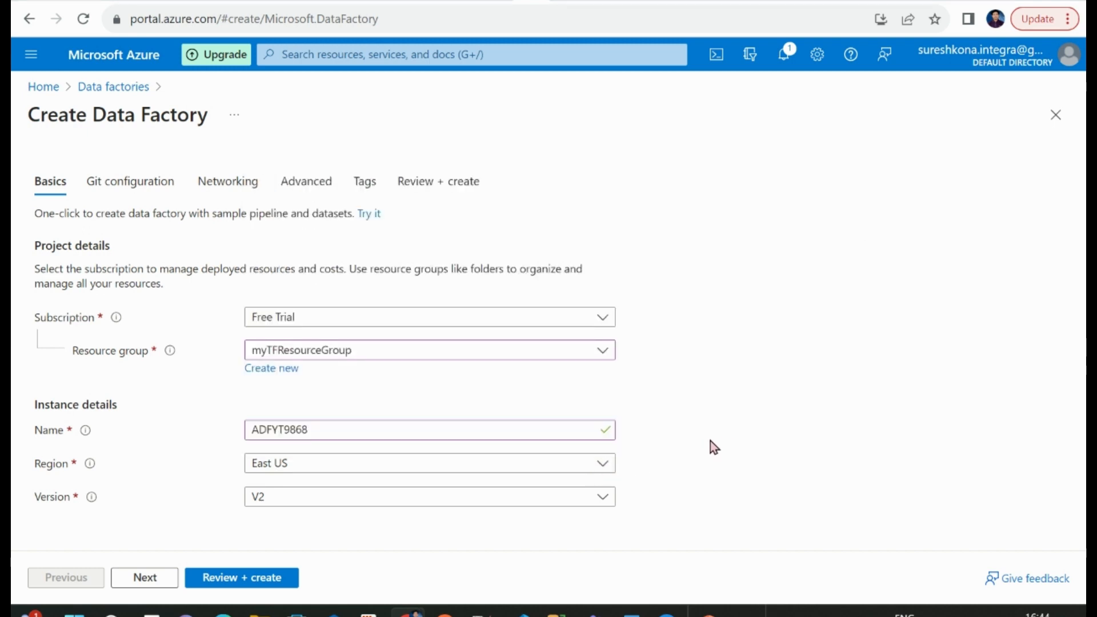
left_click(601, 463)
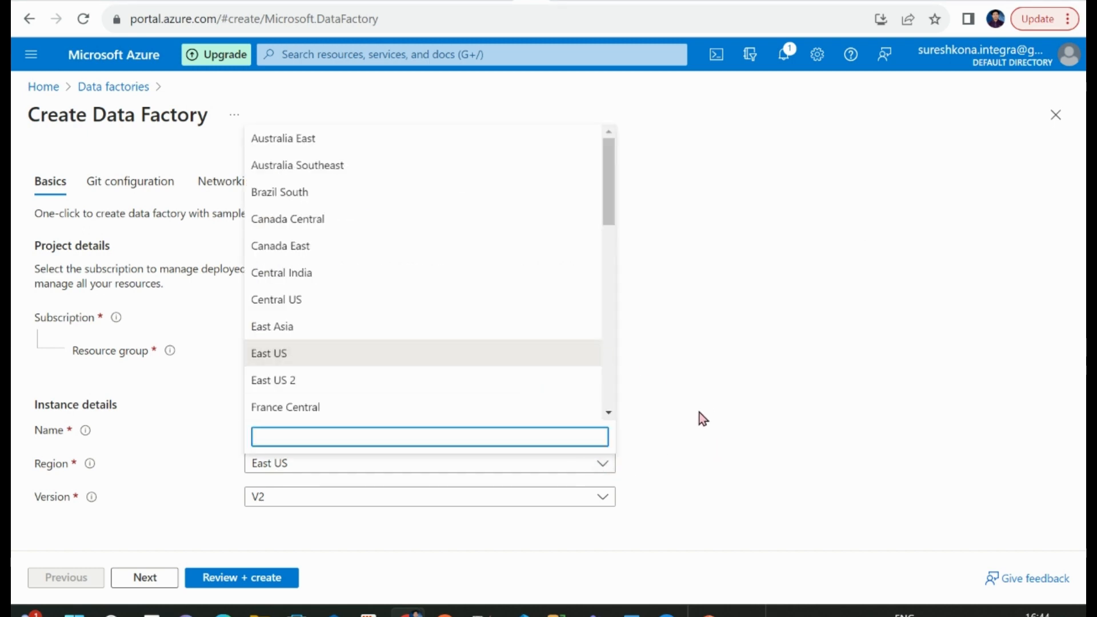
left_click(726, 428)
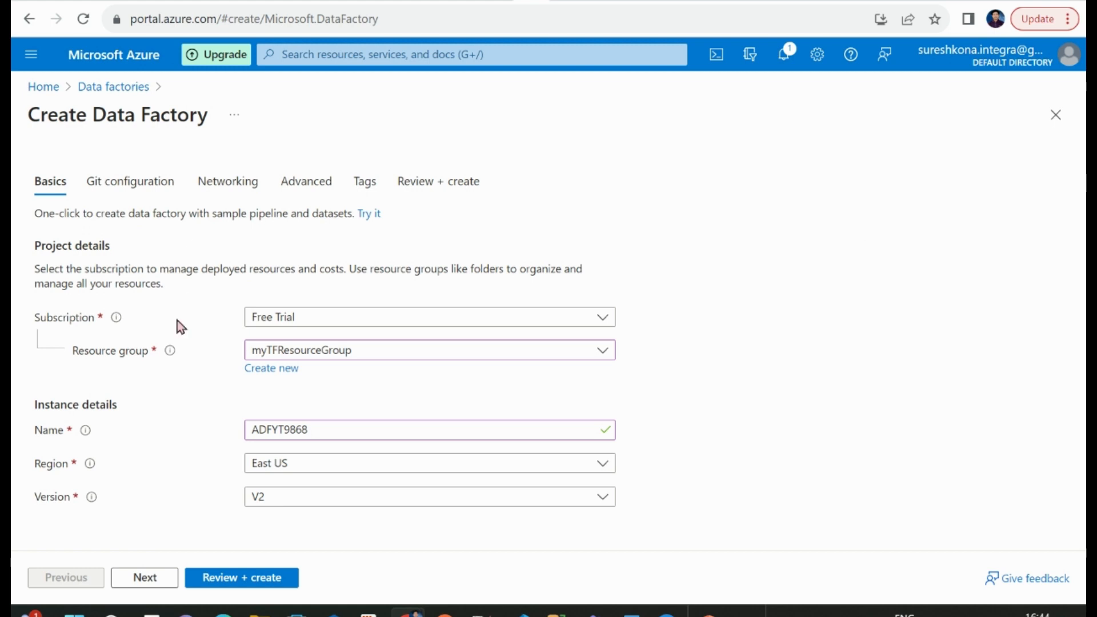
Step: Add a tag named environment with the value ADF-Demo to the data factory
left_click(369, 189)
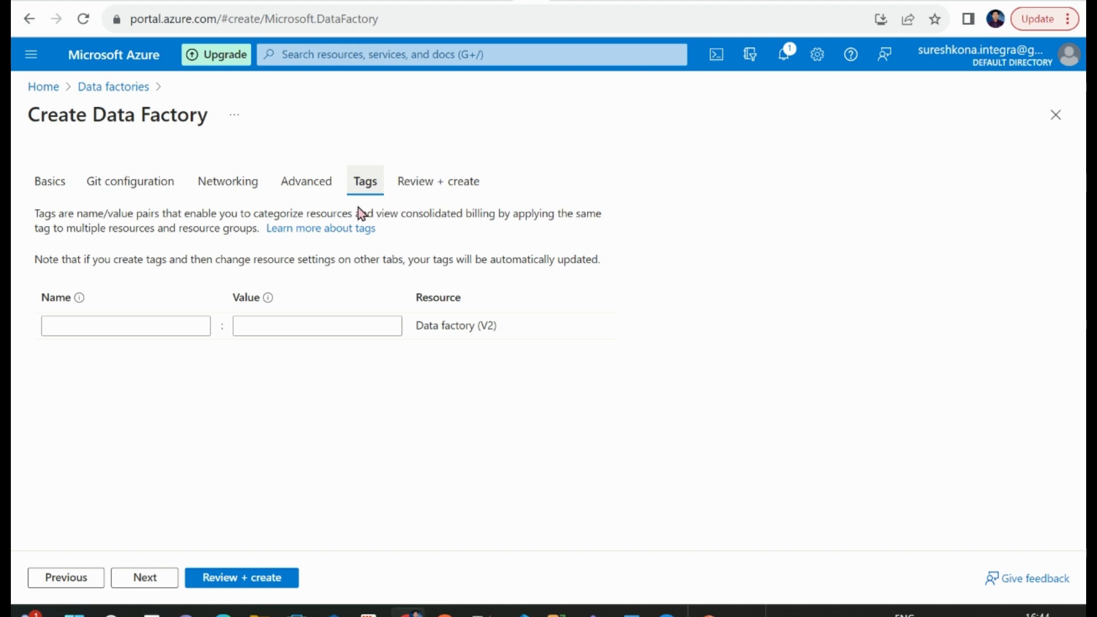
left_click(140, 324)
left_click(80, 379)
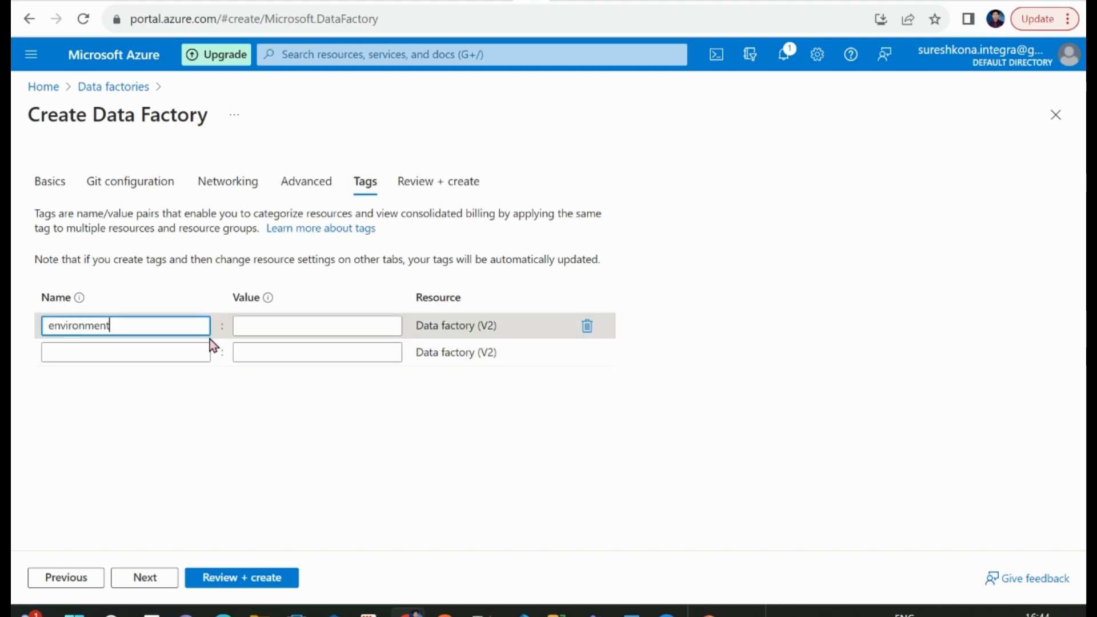
left_click(252, 324)
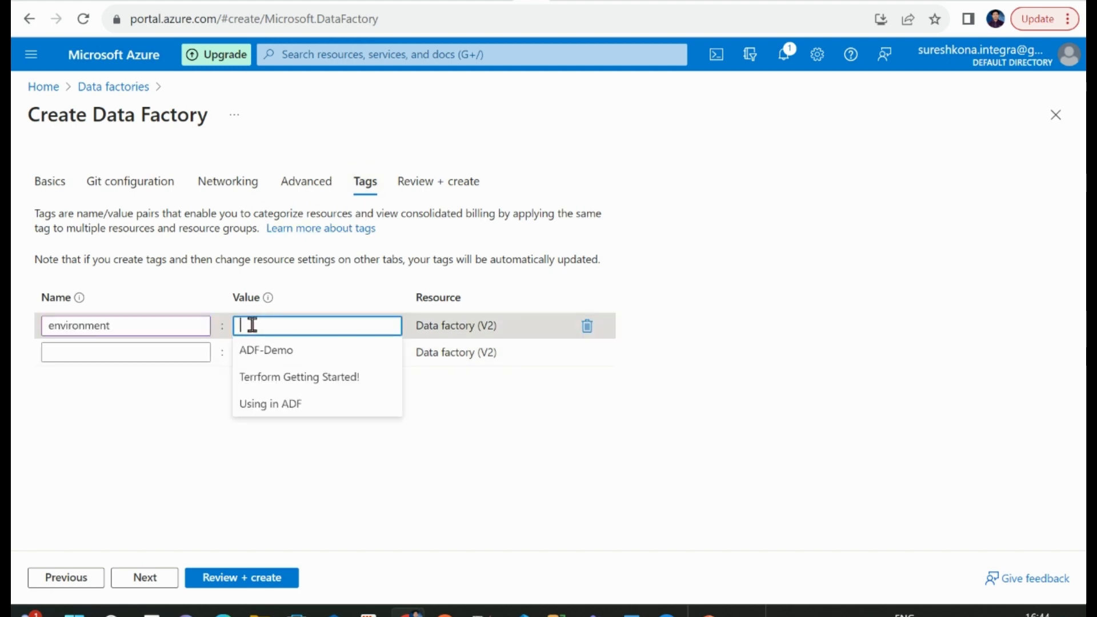
left_click(263, 349)
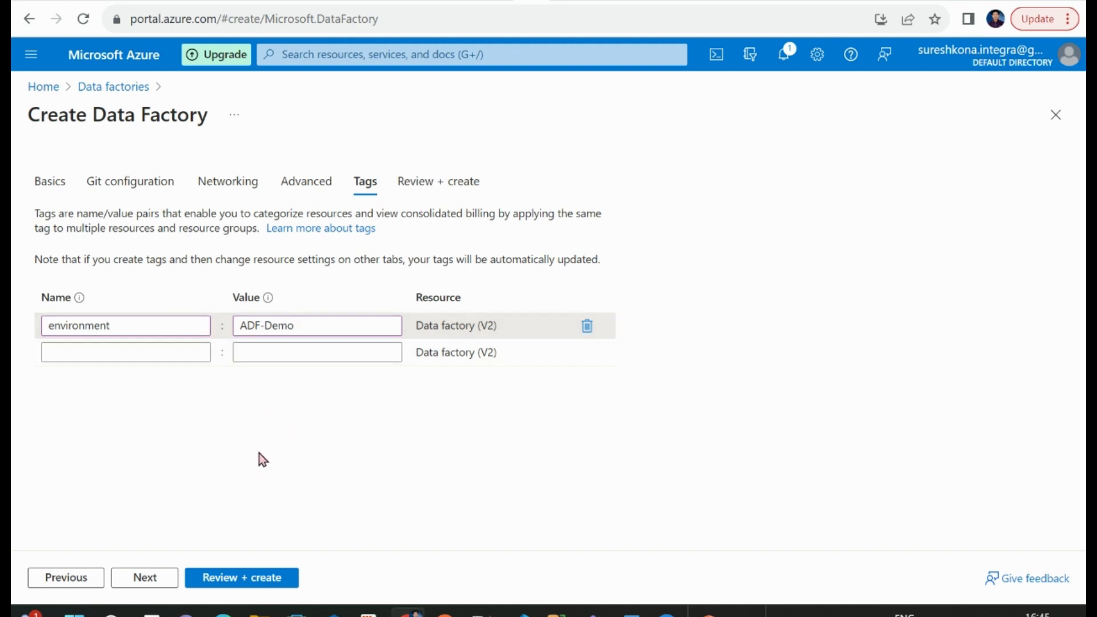
Step: Submit the data factory configuration for review, create the factory and dismiss the deployment notification
left_click(239, 580)
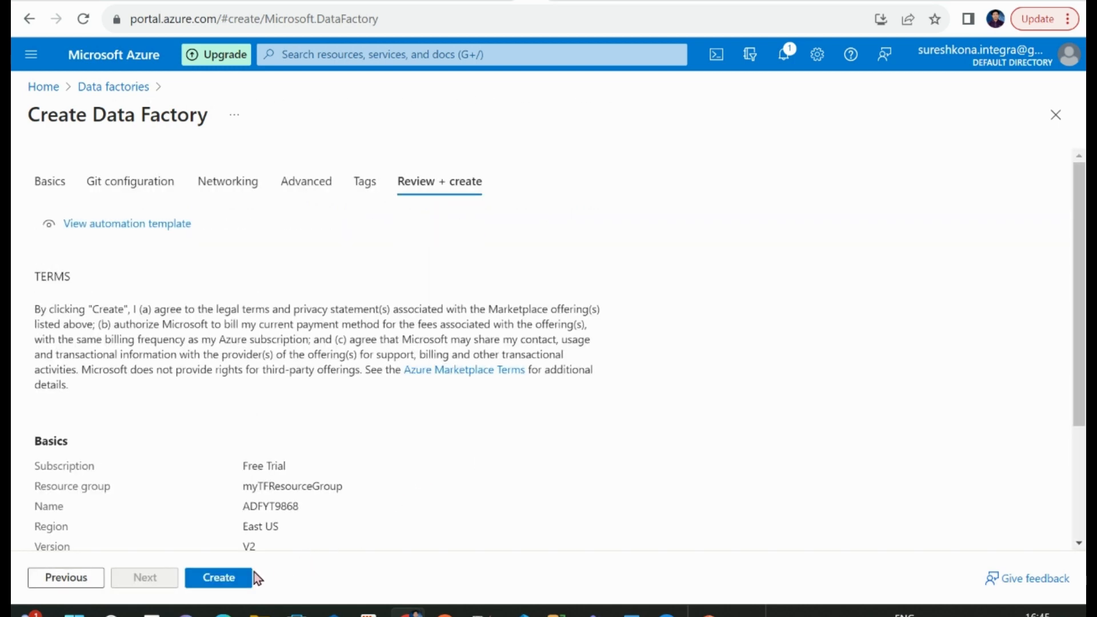
left_click(221, 580)
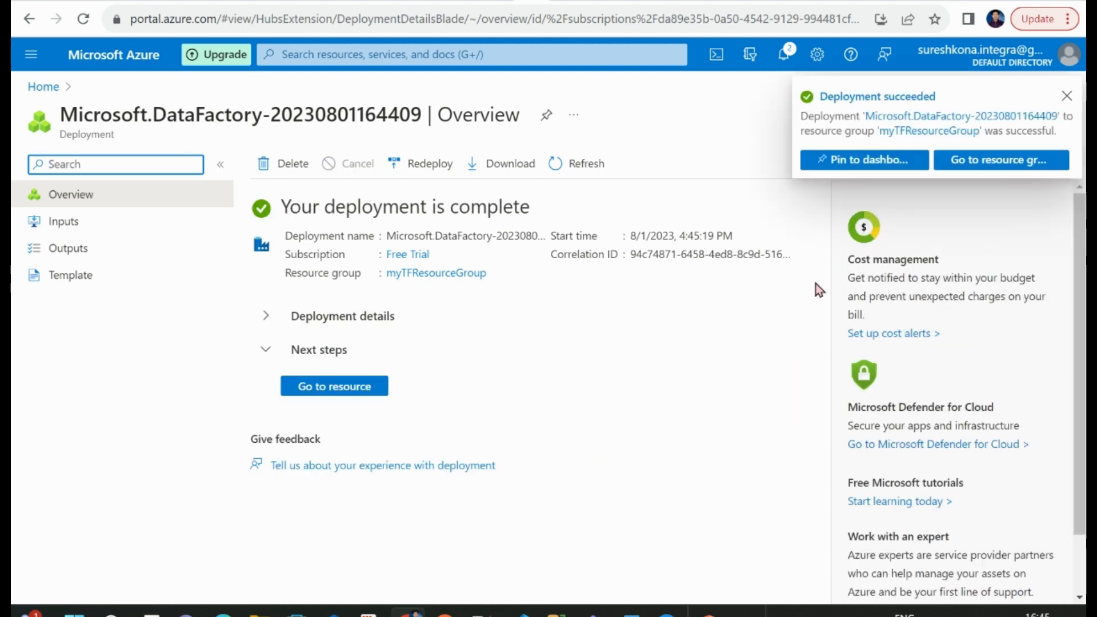
left_click(1066, 96)
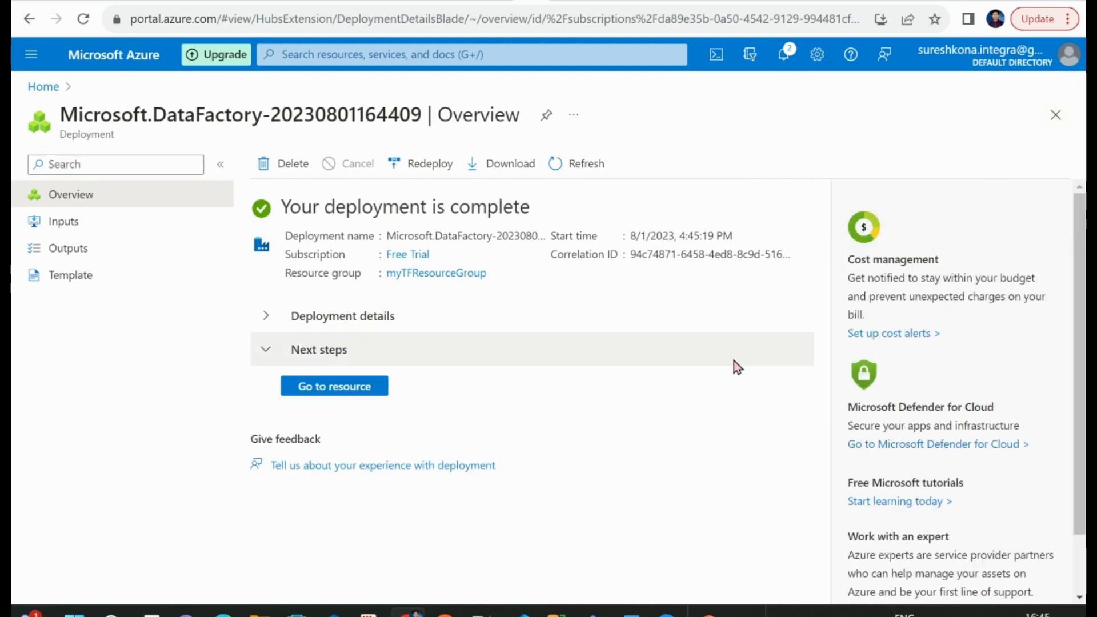
Step: Open the deployed data factory resource and launch Azure Data Factory Studio from its overview
left_click(339, 394)
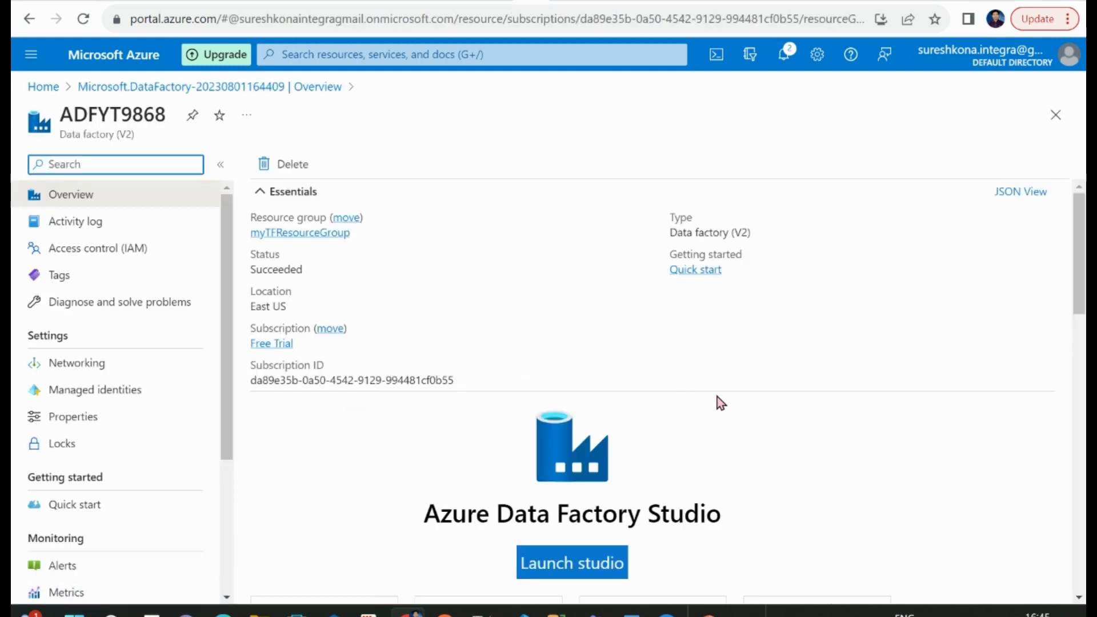
scroll(718, 403, "down", 3)
scroll(717, 403, "up", 1)
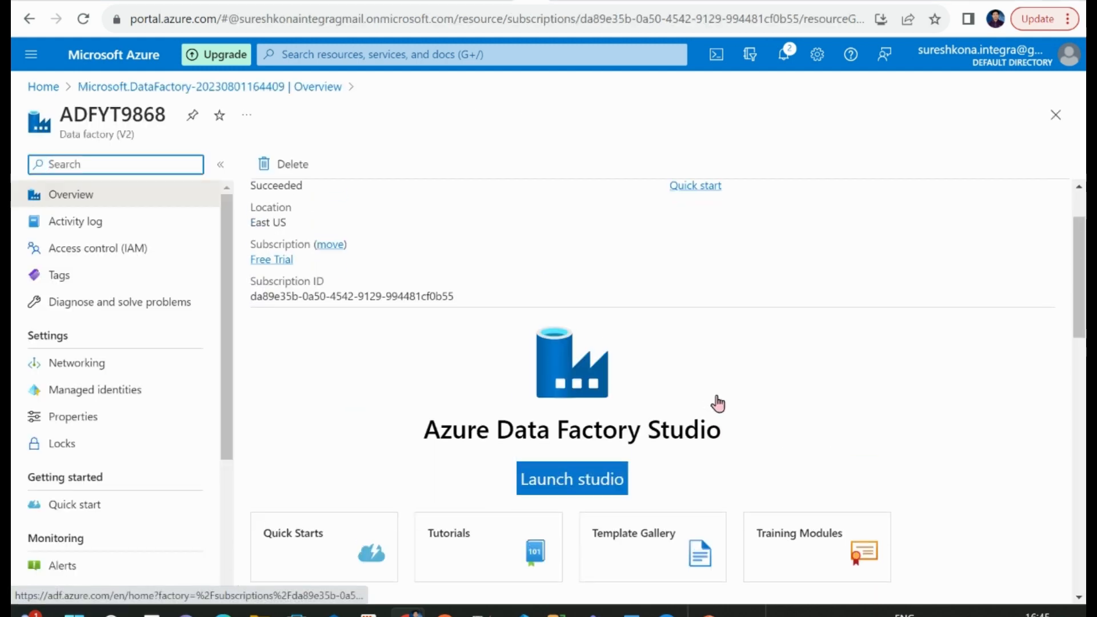
scroll(718, 403, "up", 1)
scroll(715, 398, "down", 3)
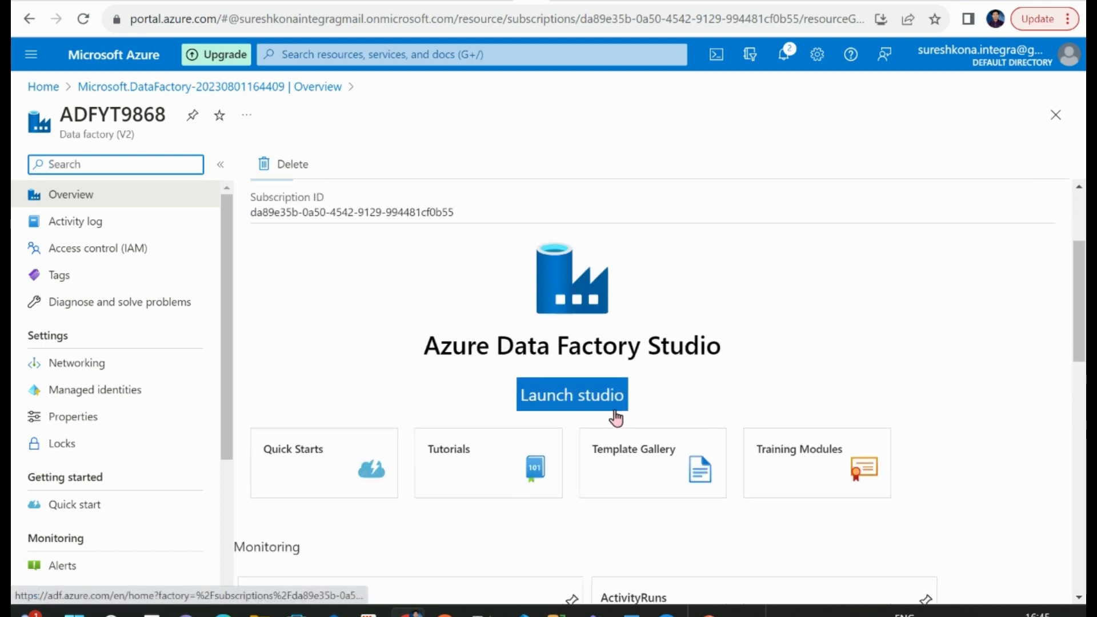
left_click(574, 403)
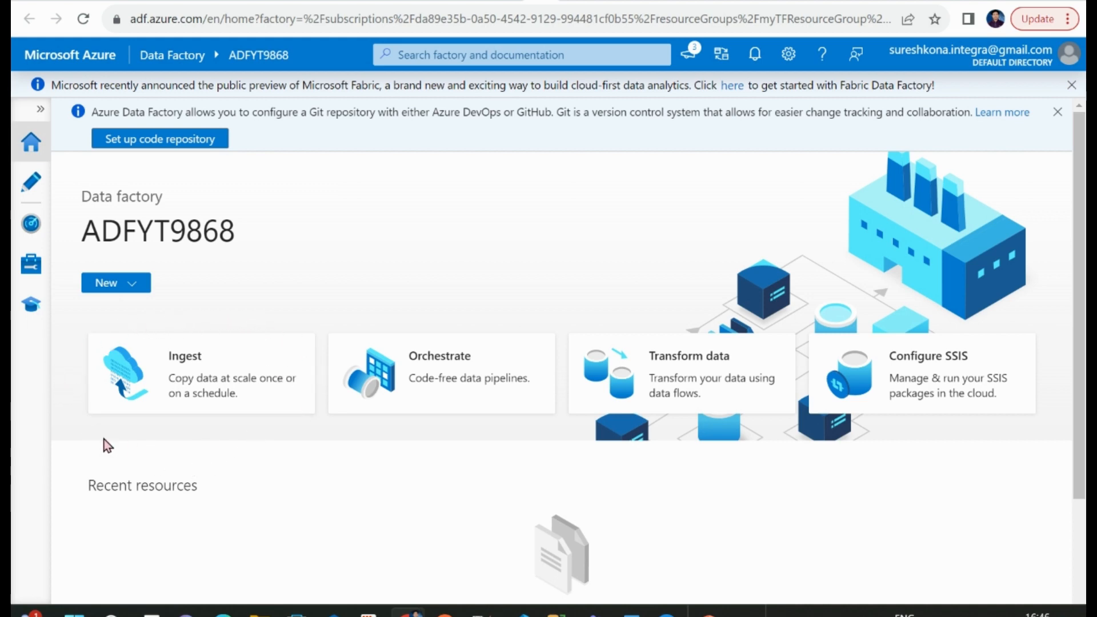
Step: Start an Ingest built-in copy task that runs once now and set its source type to Azure Blob Storage
left_click(228, 365)
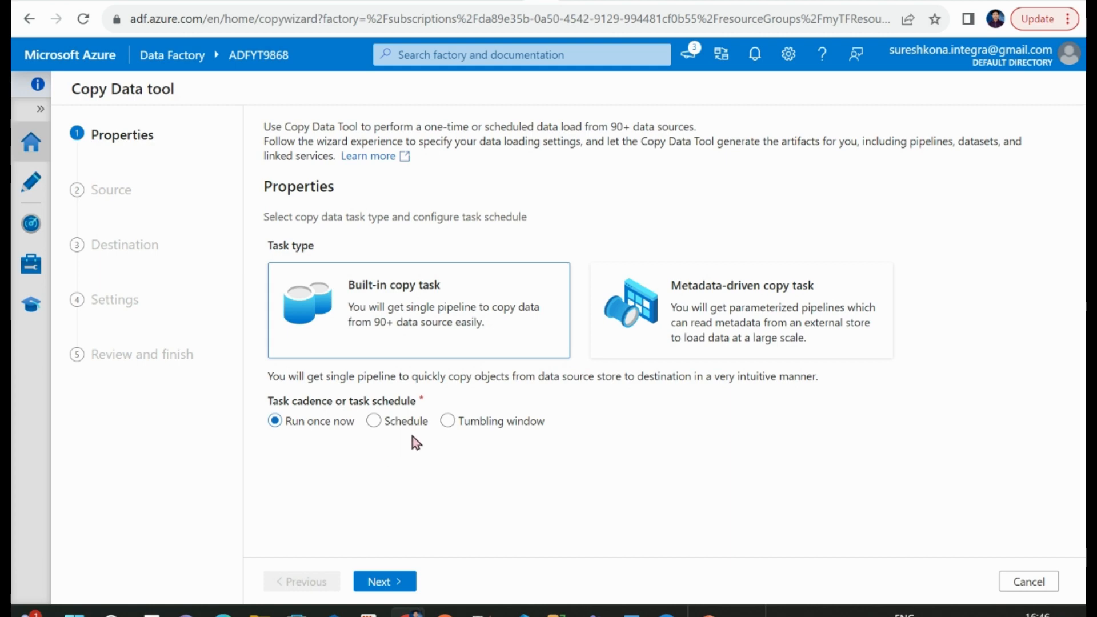
left_click(383, 583)
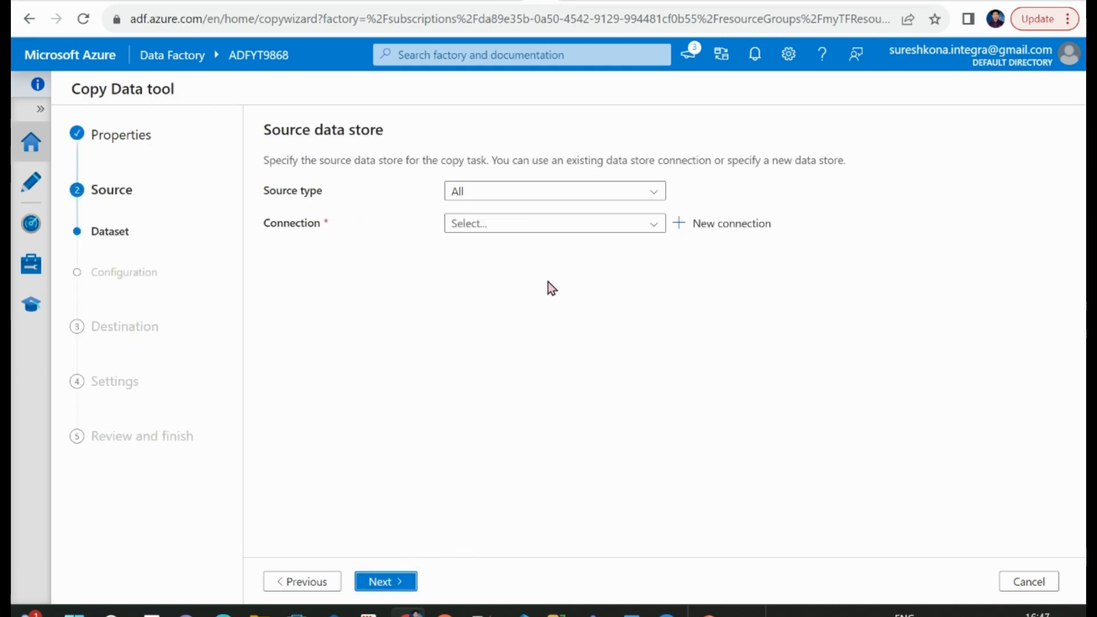
left_click(611, 194)
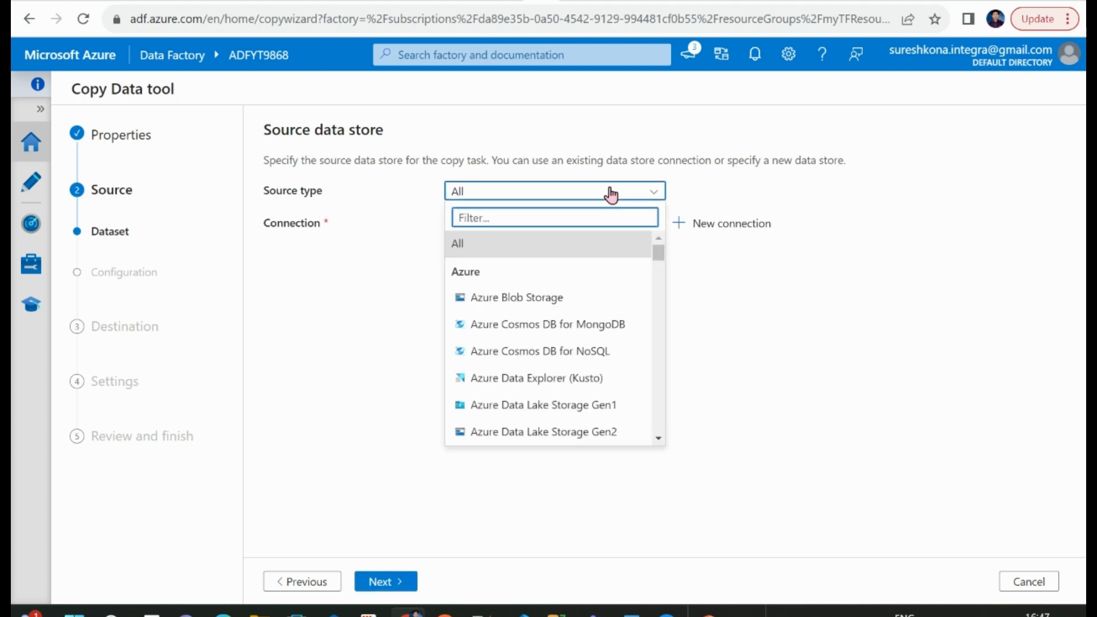
left_click(552, 299)
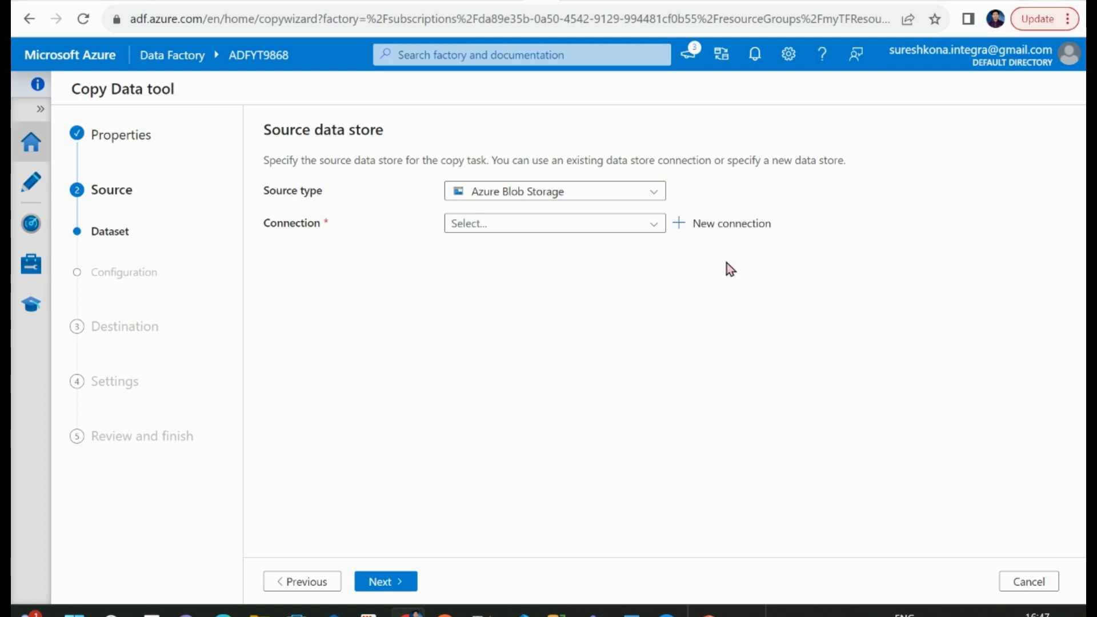
Step: Create a new Azure Blob Storage source connection using the Free Trial subscription and the userdetails storage account
left_click(655, 229)
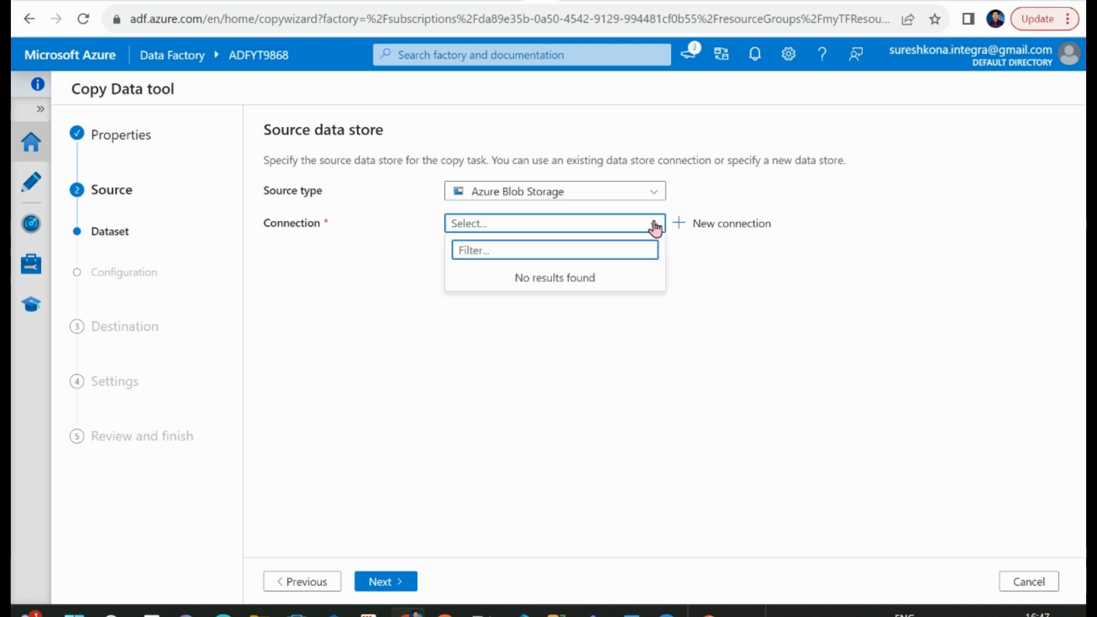
left_click(592, 338)
left_click(725, 222)
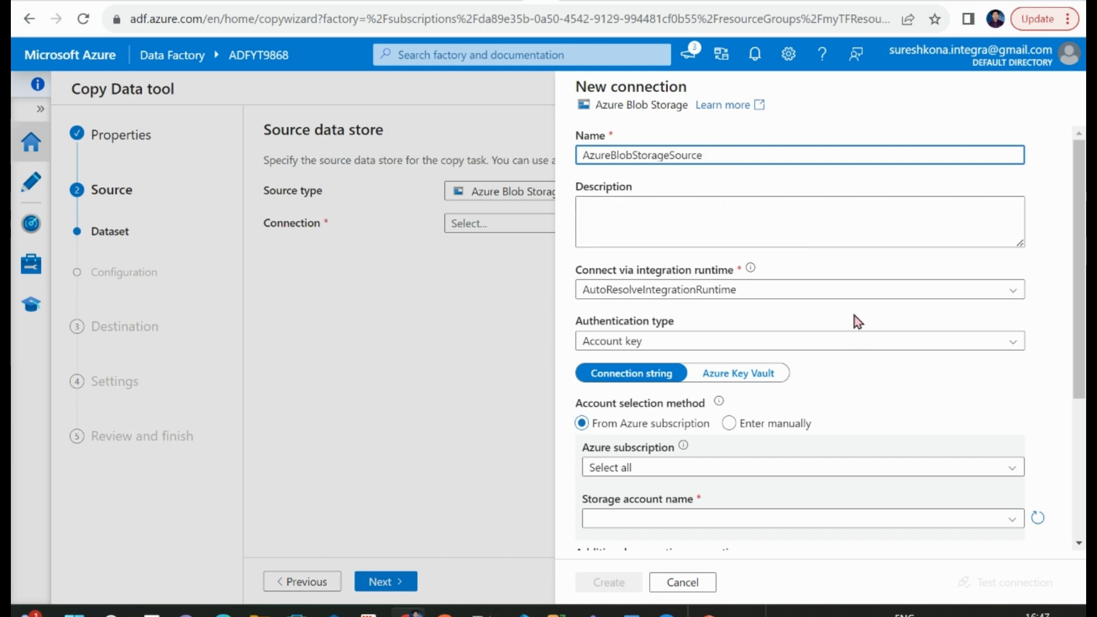
scroll(852, 317, "down", 2)
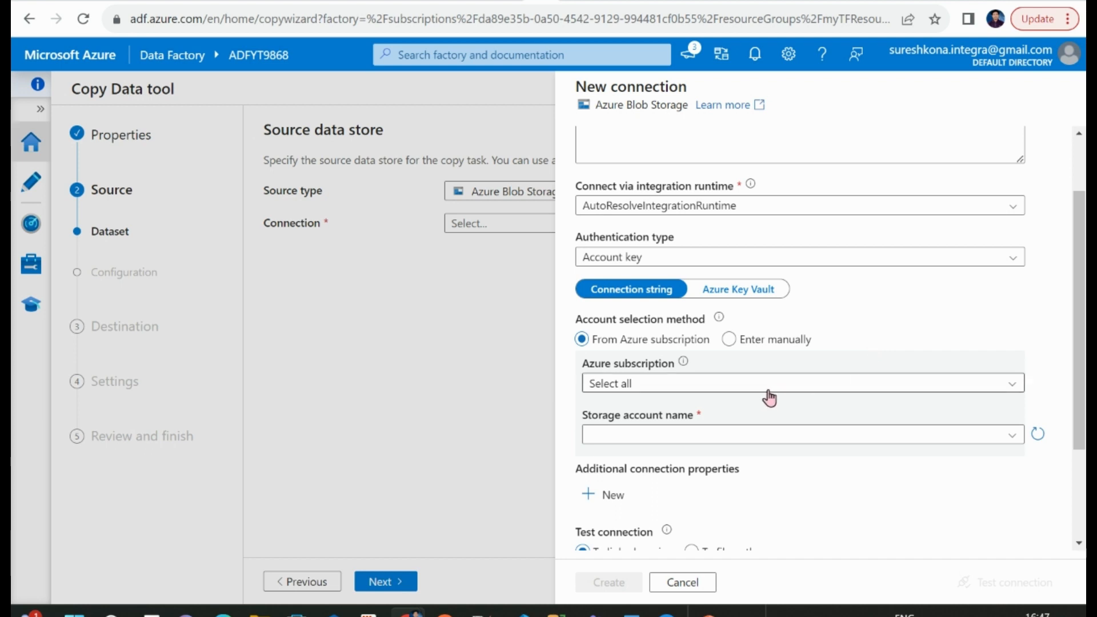
left_click(726, 387)
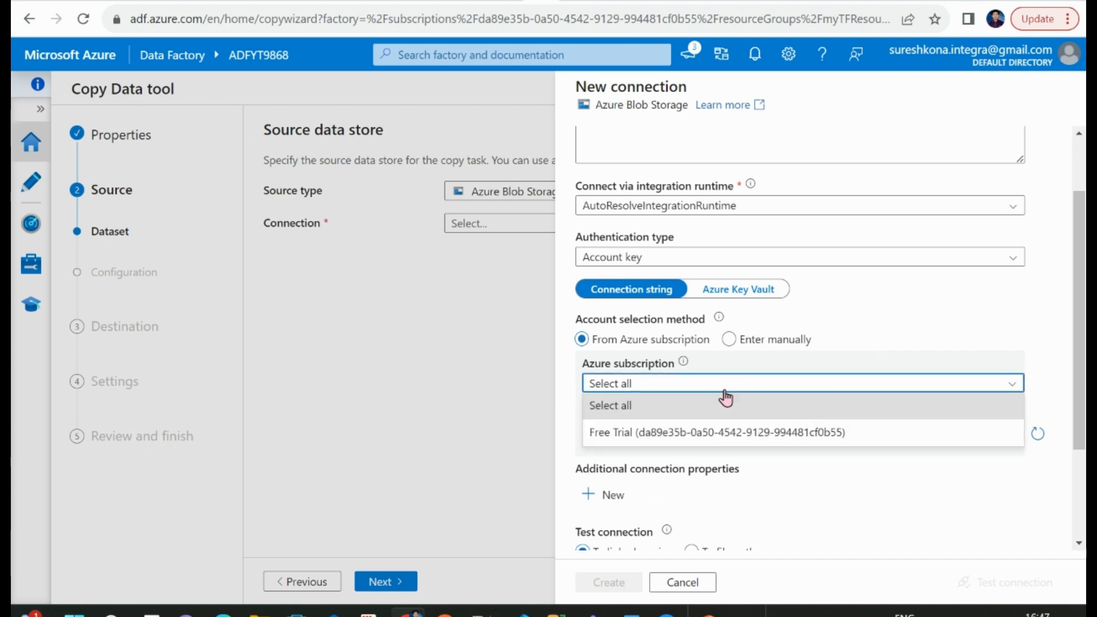
left_click(681, 434)
scroll(840, 417, "down", 3)
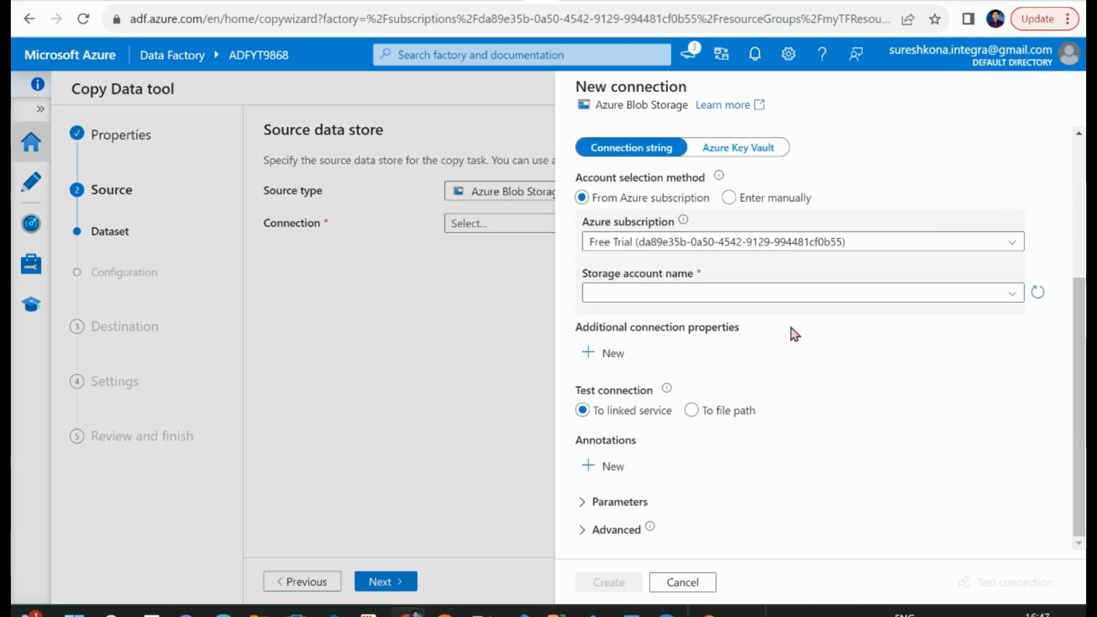
left_click(763, 295)
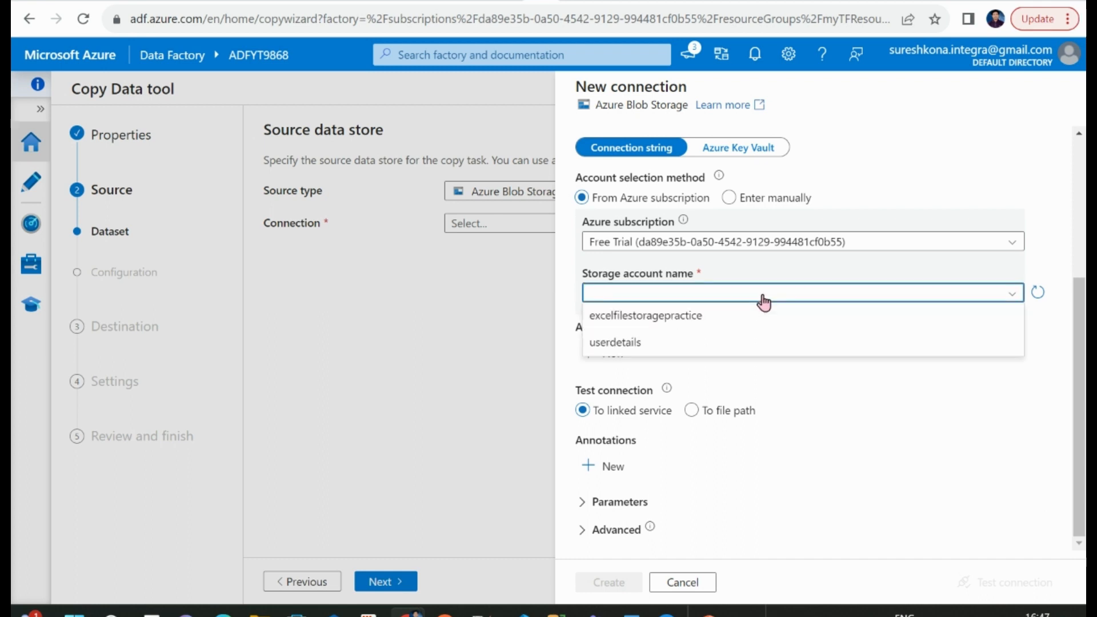
left_click(646, 344)
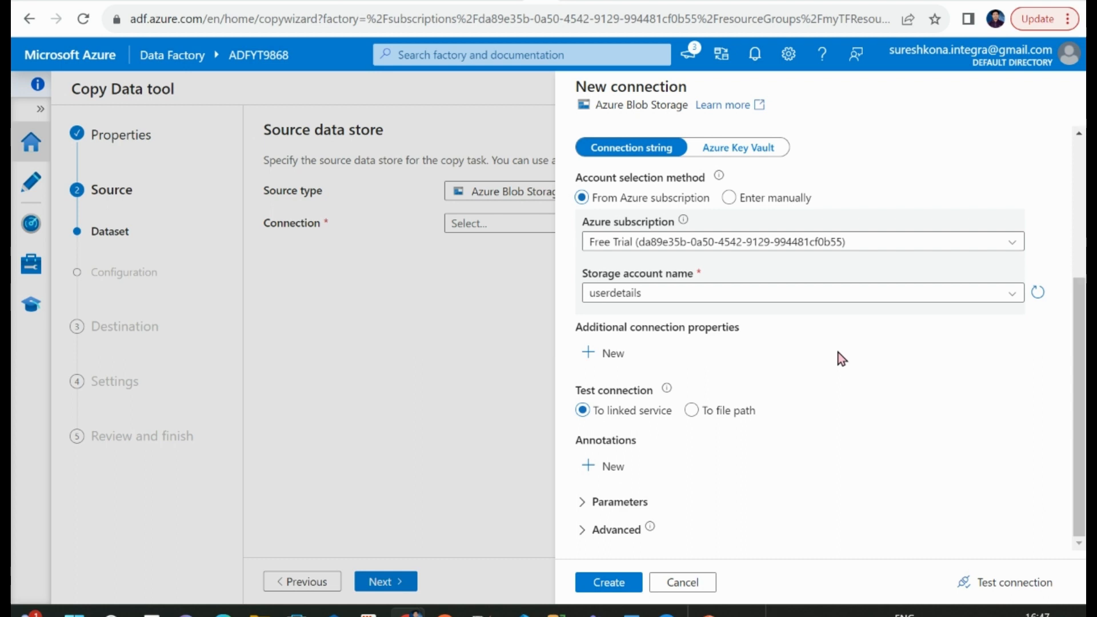
left_click(609, 583)
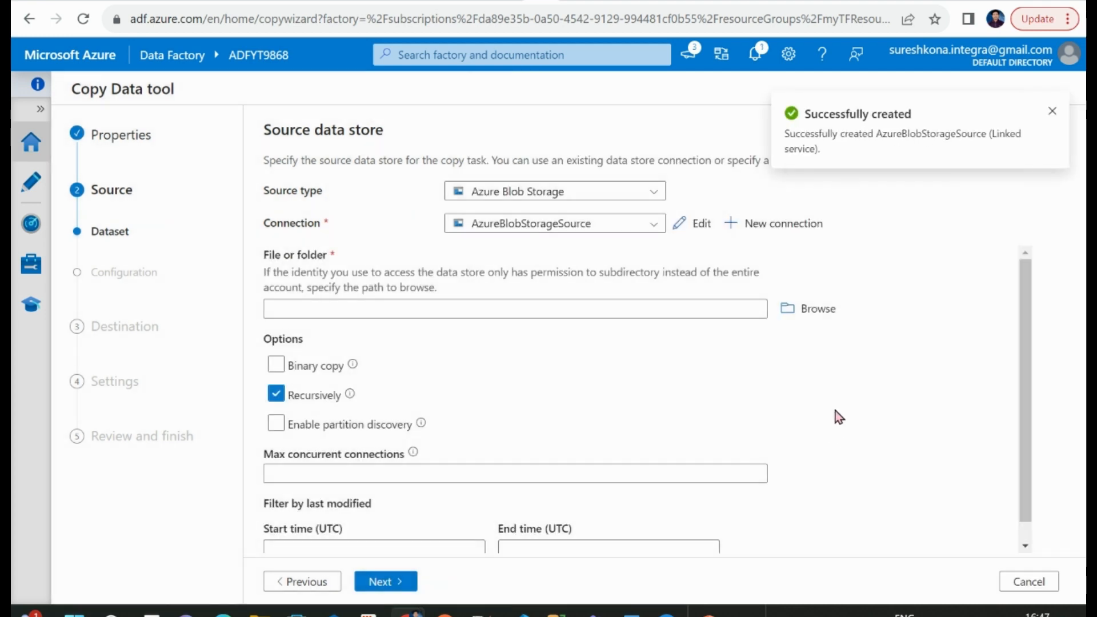
left_click(1053, 111)
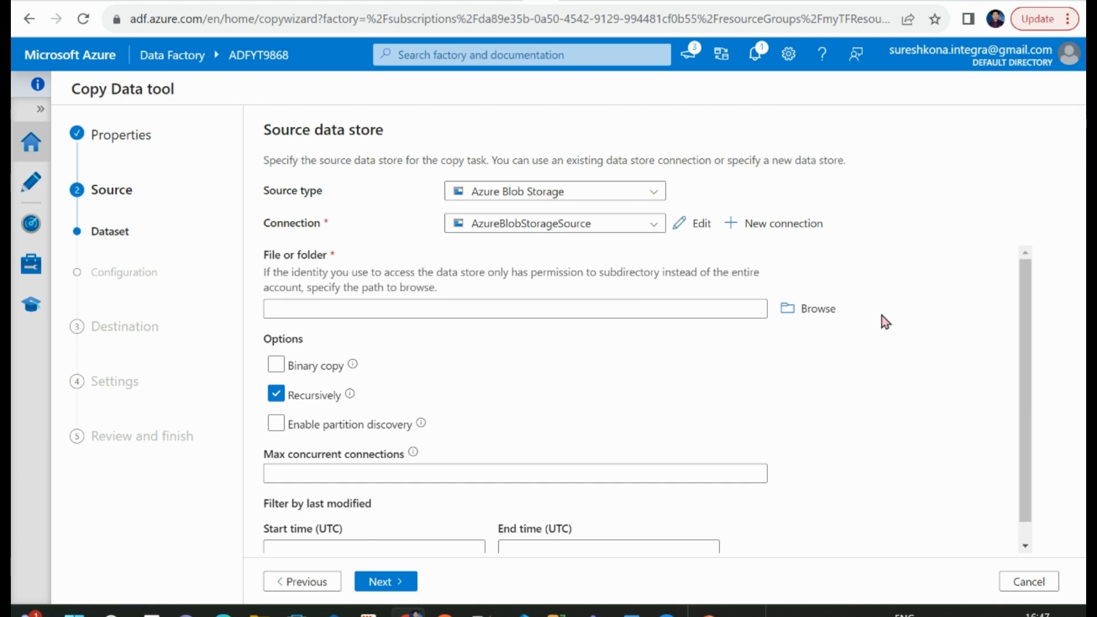
Step: Choose User-Details.txt in usercontainer as the source file, keep the recursive option, and proceed to the file format settings
scroll(796, 348, "down", 1)
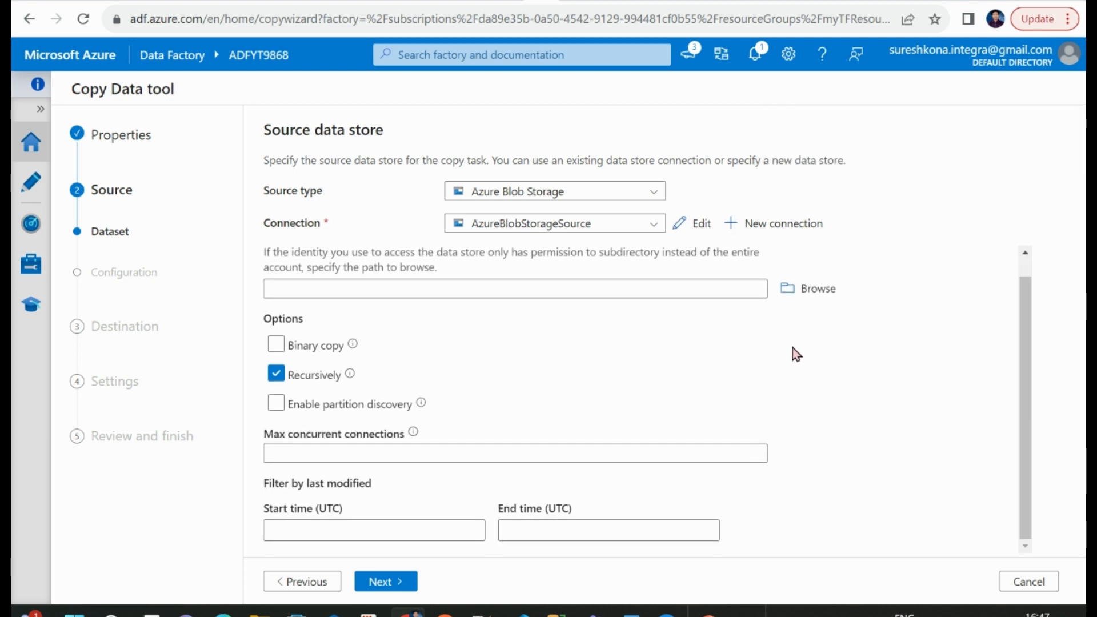
scroll(779, 363, "up", 1)
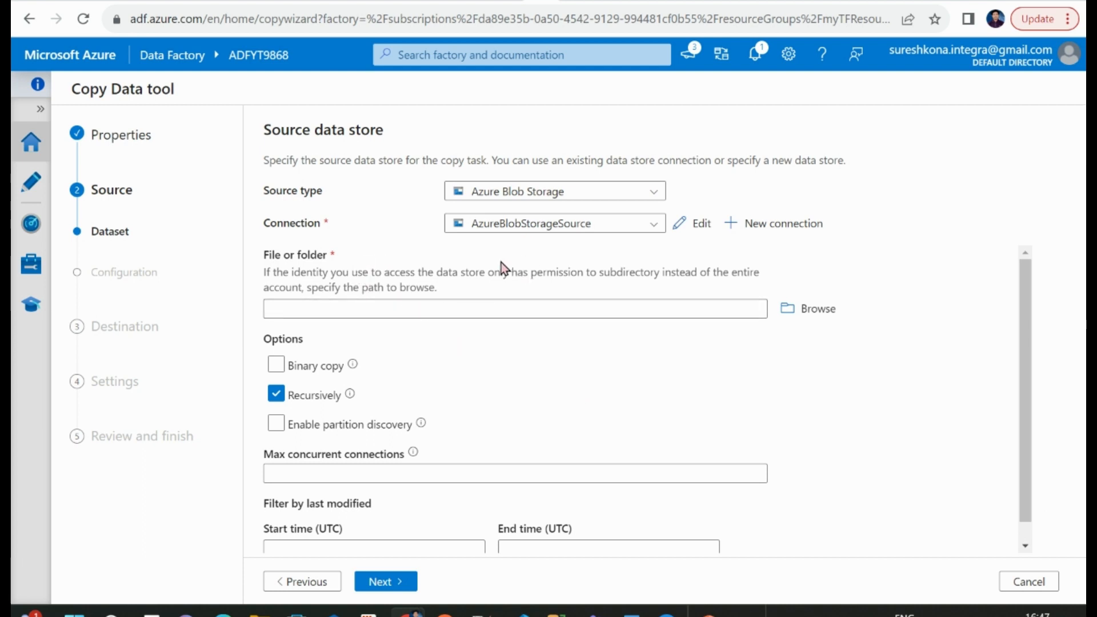
left_click(792, 310)
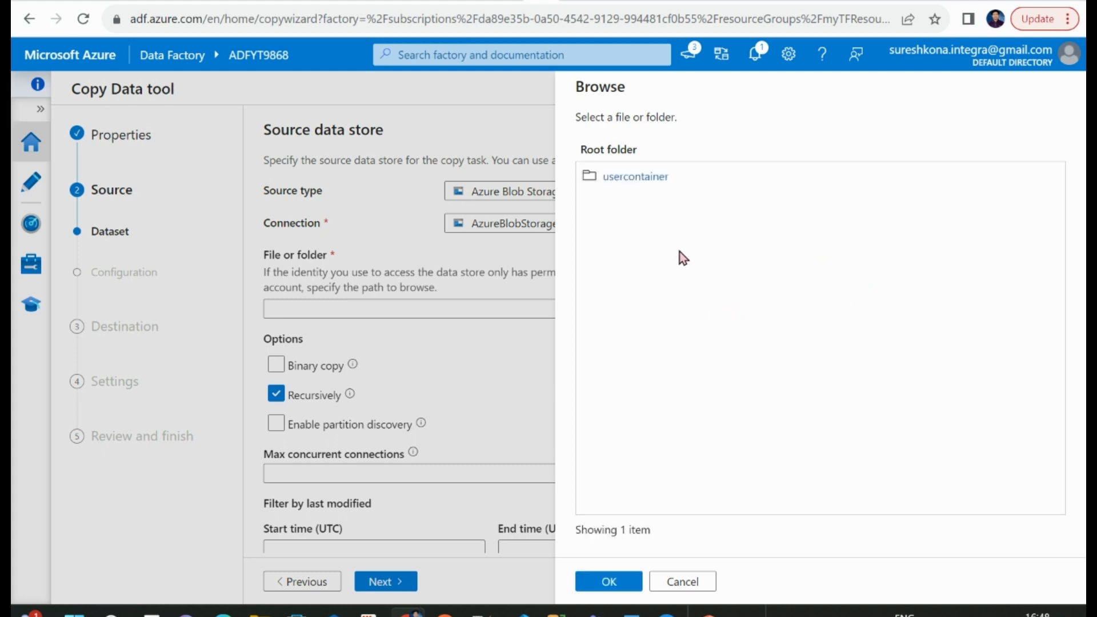
left_click(626, 178)
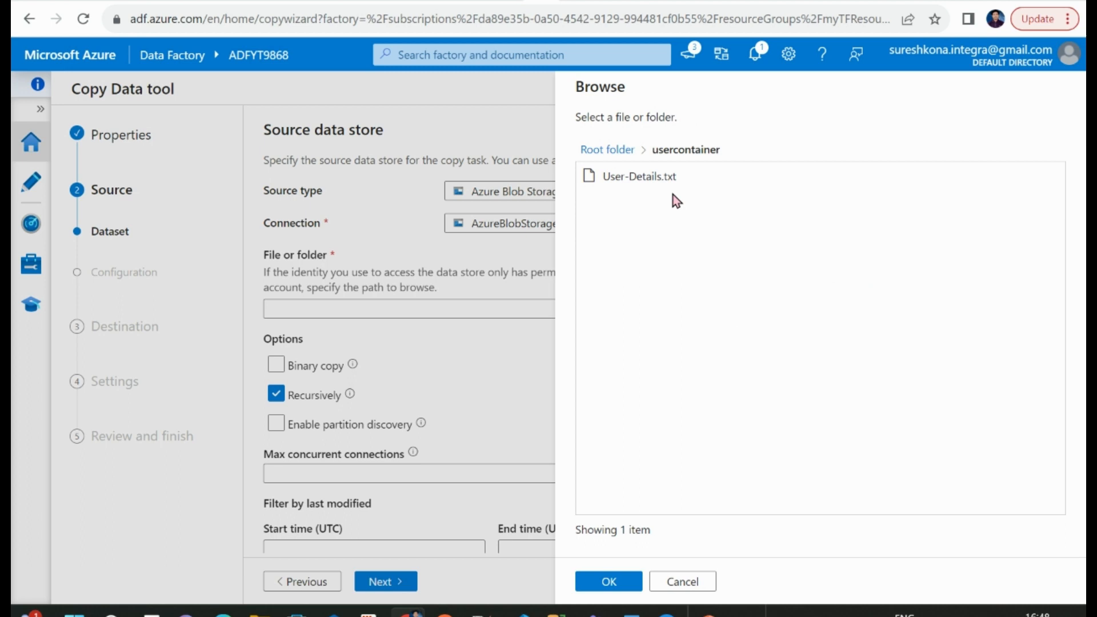
left_click(632, 178)
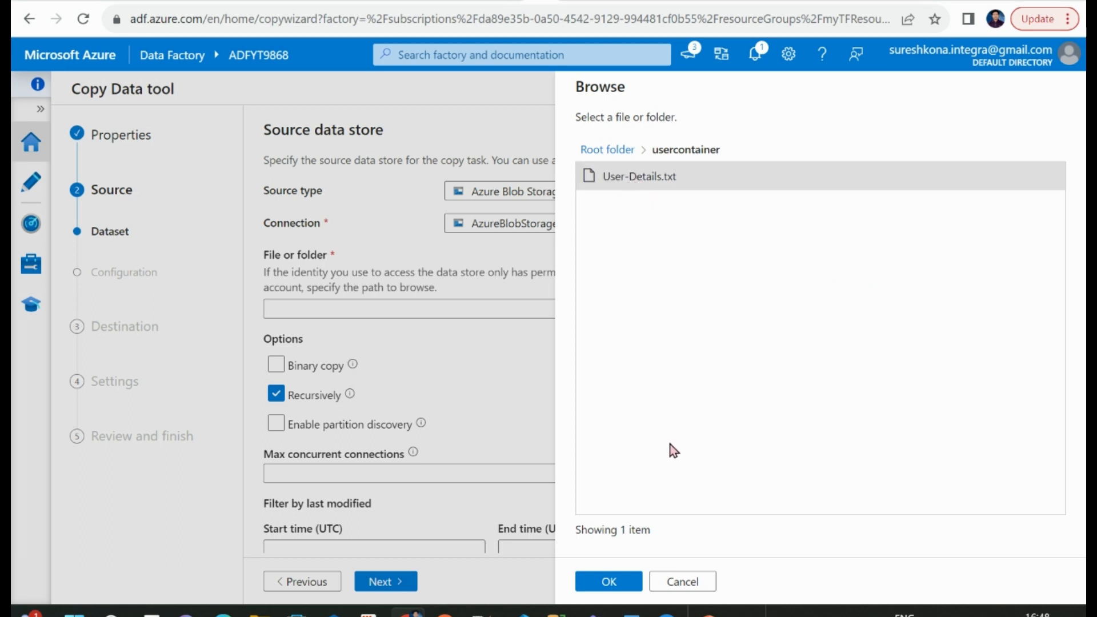
left_click(606, 581)
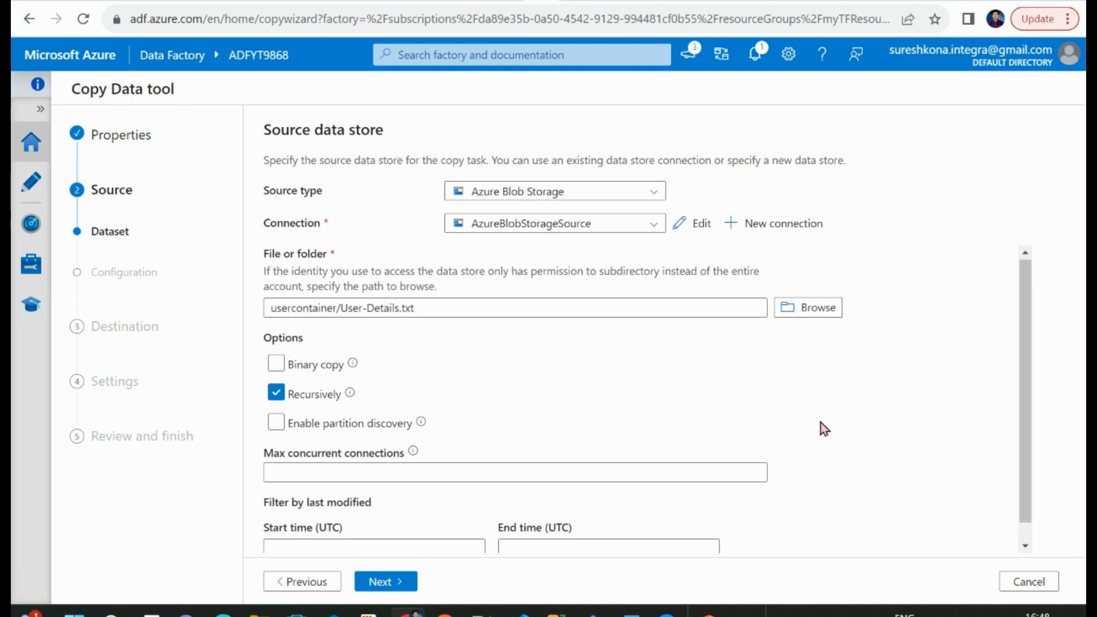
scroll(820, 423, "down", 1)
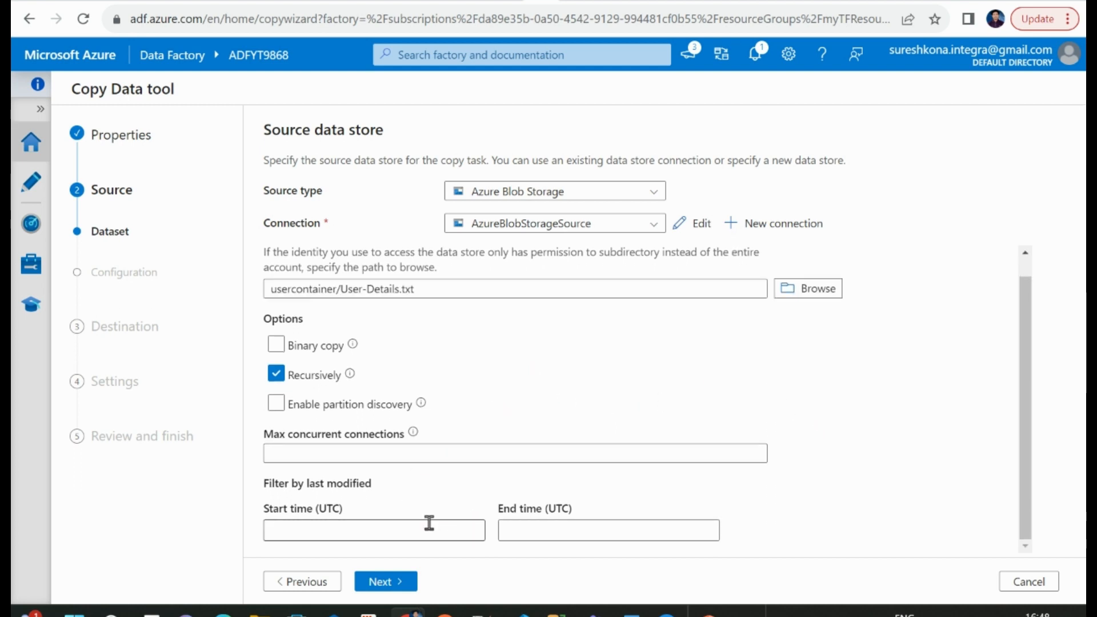
left_click(382, 582)
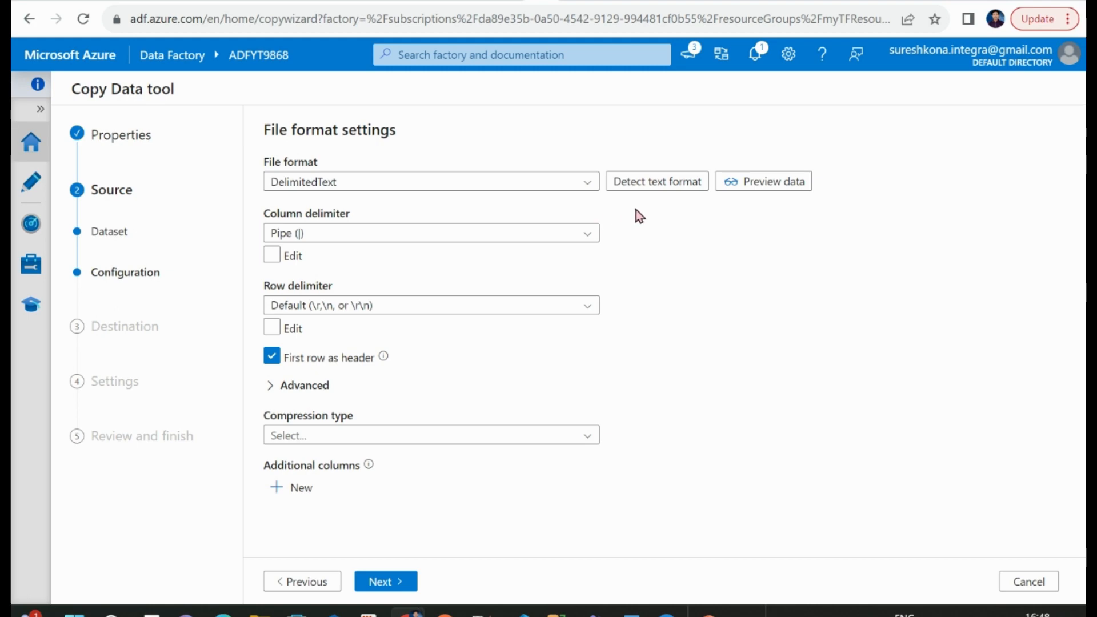
Step: Switch to the userdetails storage browser in the Azure portal and check the overview of the User-Details.txt blob
left_click(572, 4)
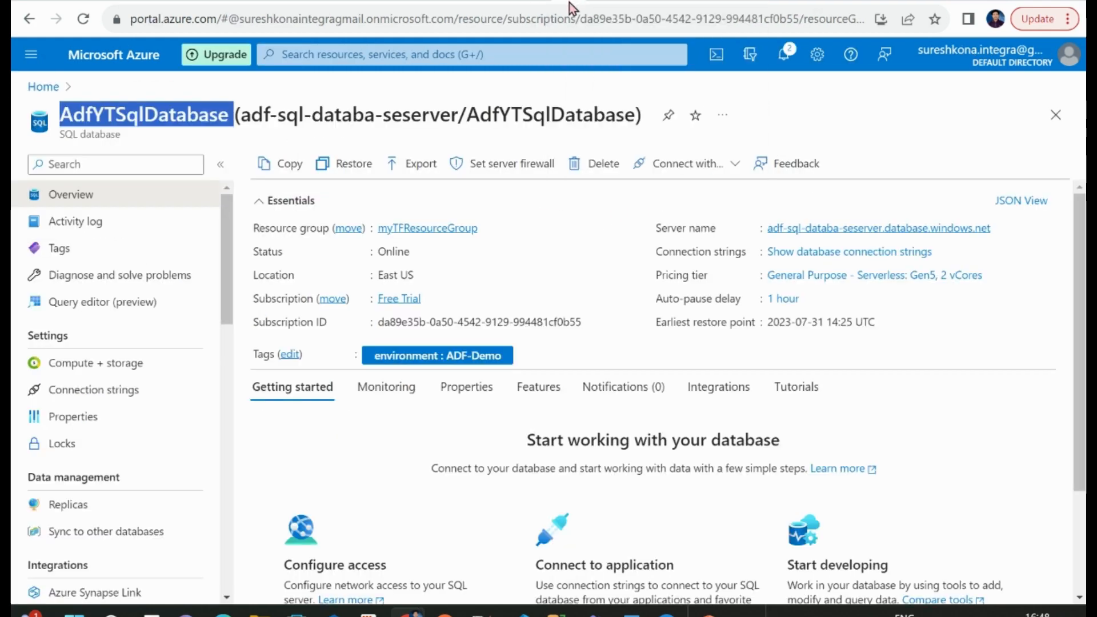
left_click(600, 2)
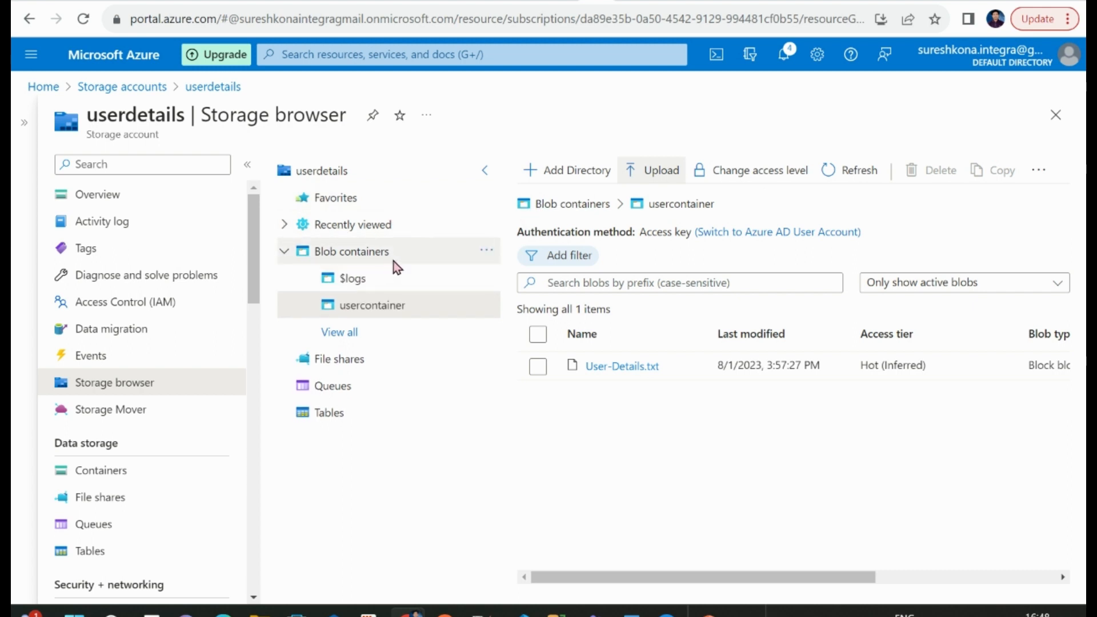
left_click(637, 370)
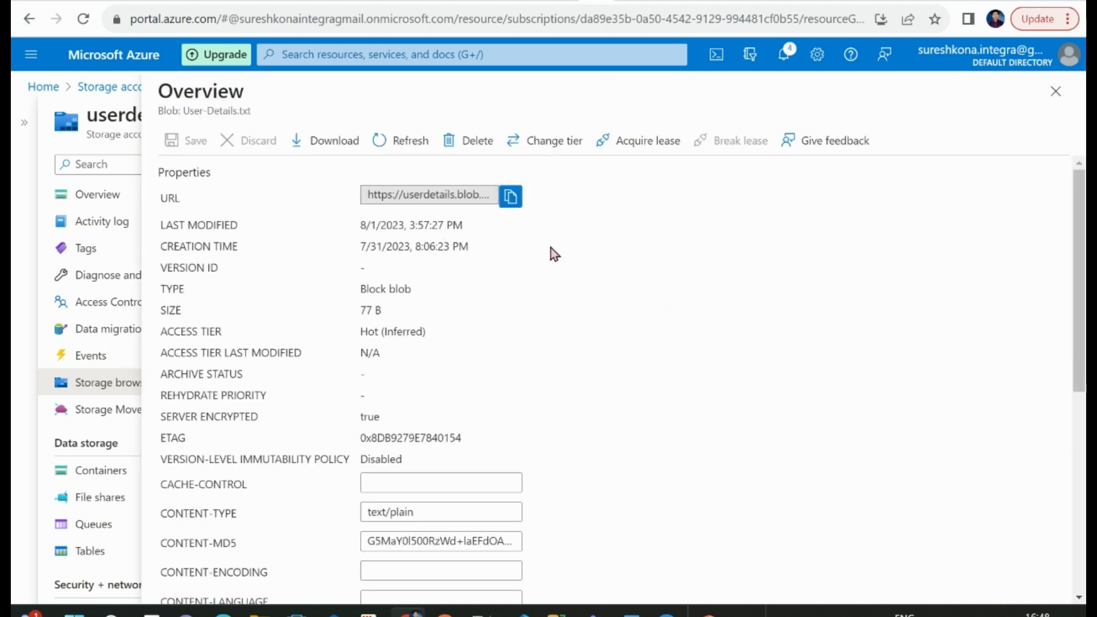
left_click(1056, 91)
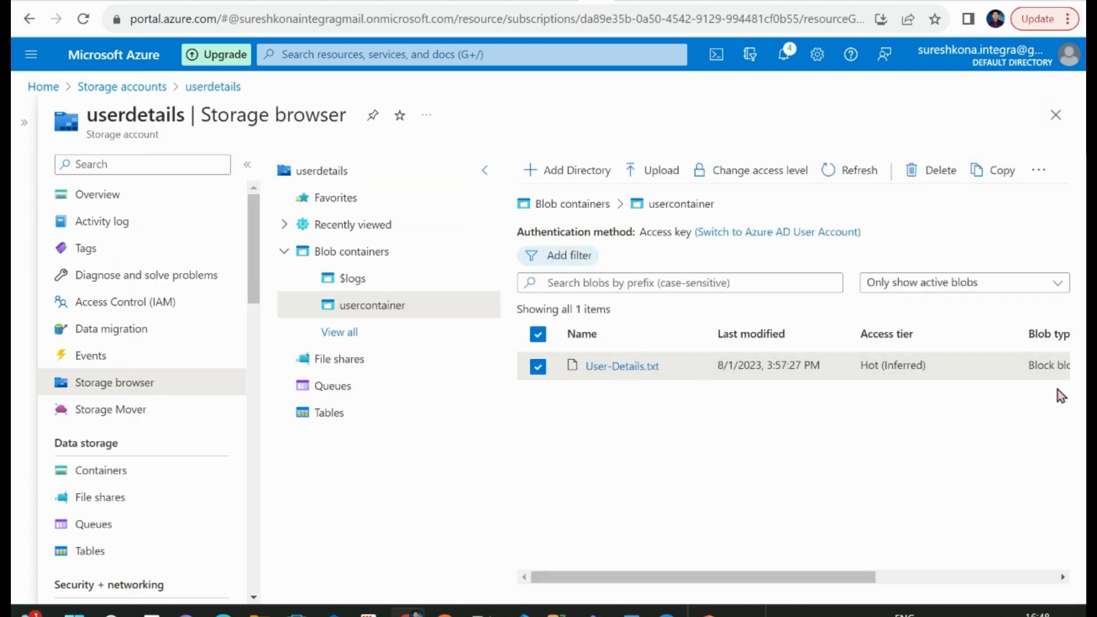
Step: Open the User-Details.txt blob for viewing, examine its header, rows and column delimiter, and close it without changes
right_click(641, 367)
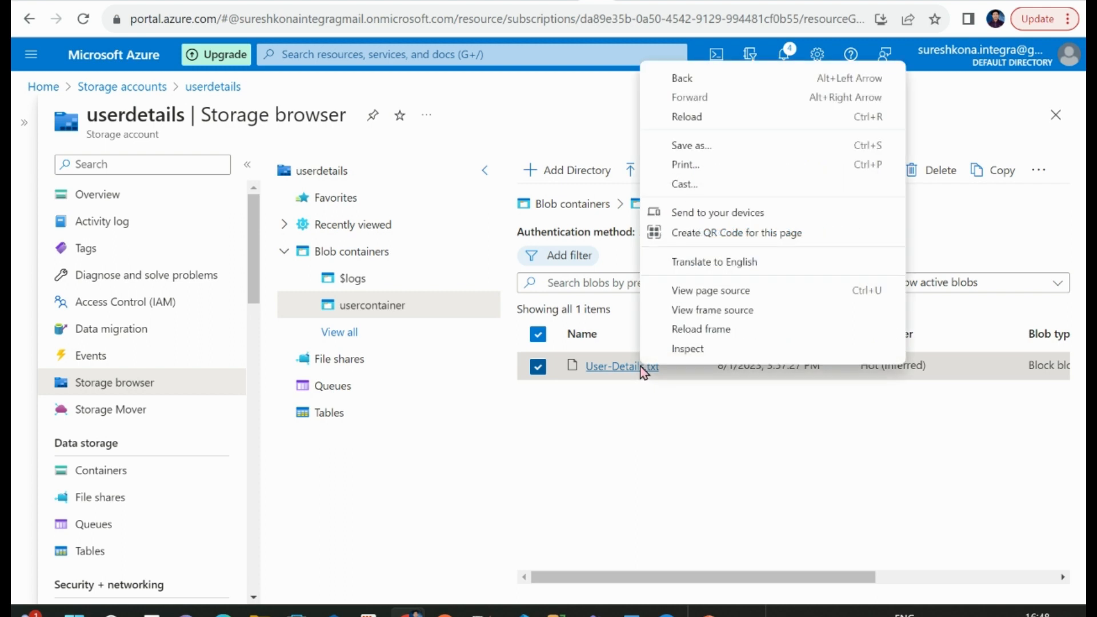
left_click(663, 445)
left_click_drag(730, 577, 977, 577)
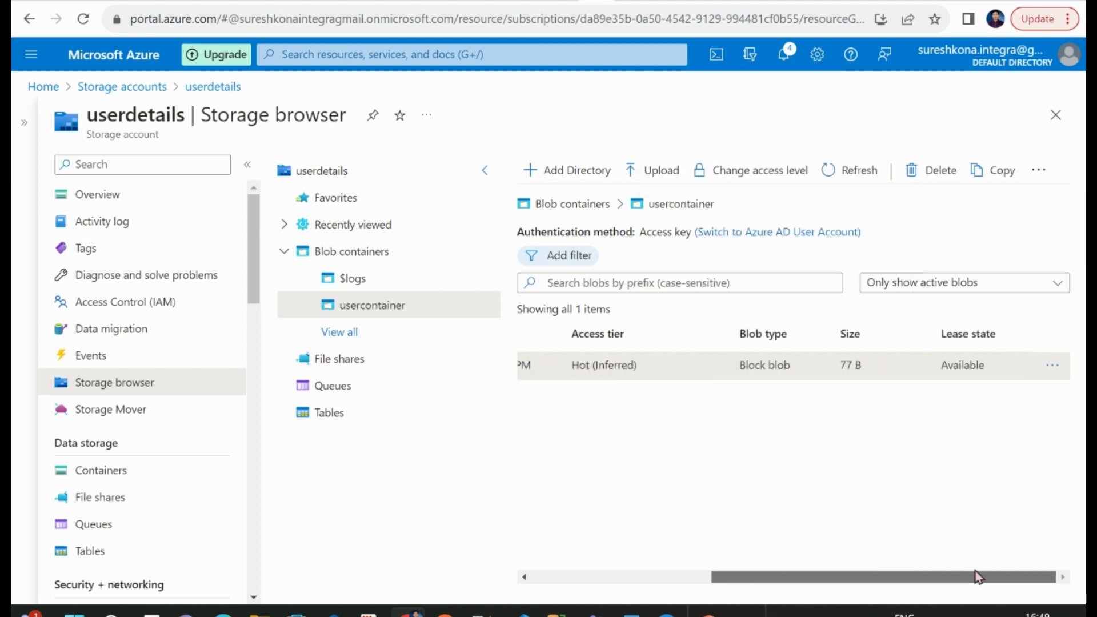
left_click(1055, 368)
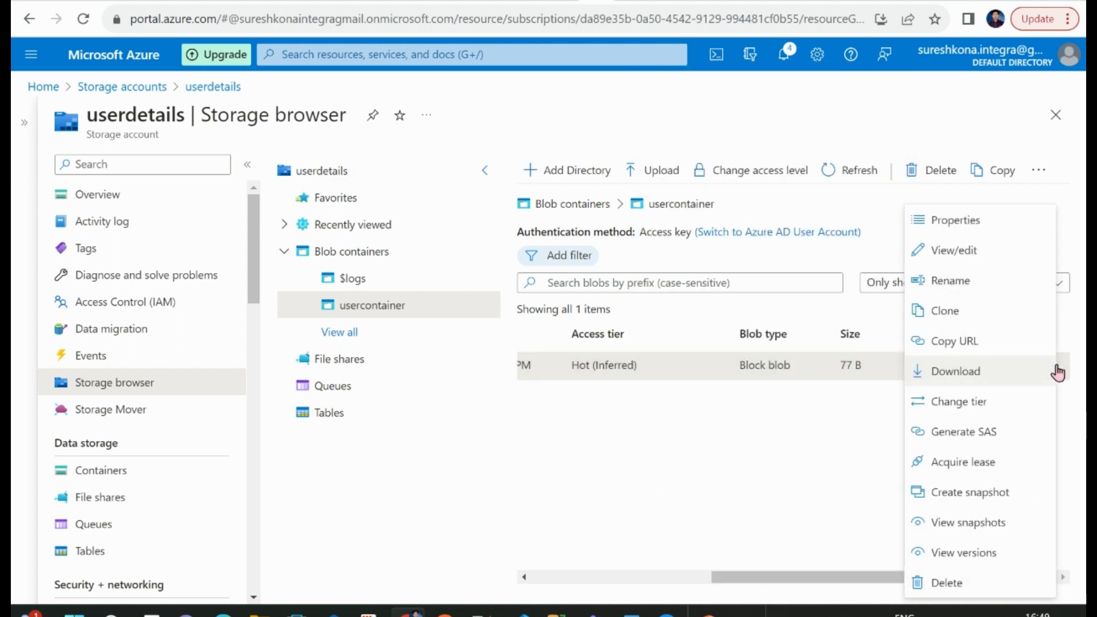
left_click(960, 250)
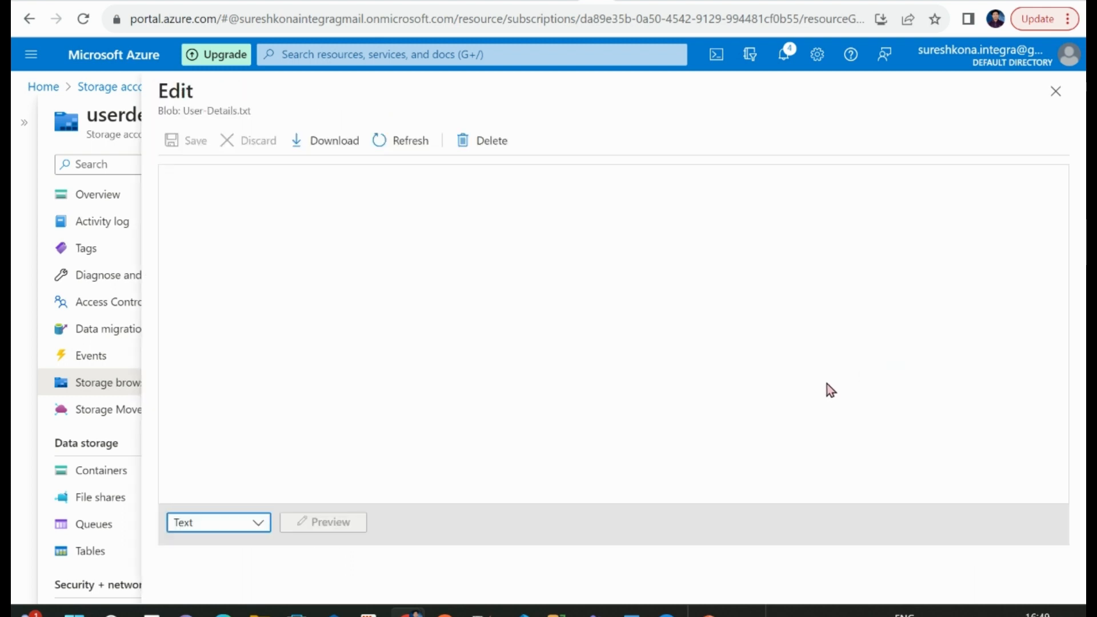
left_click(293, 240)
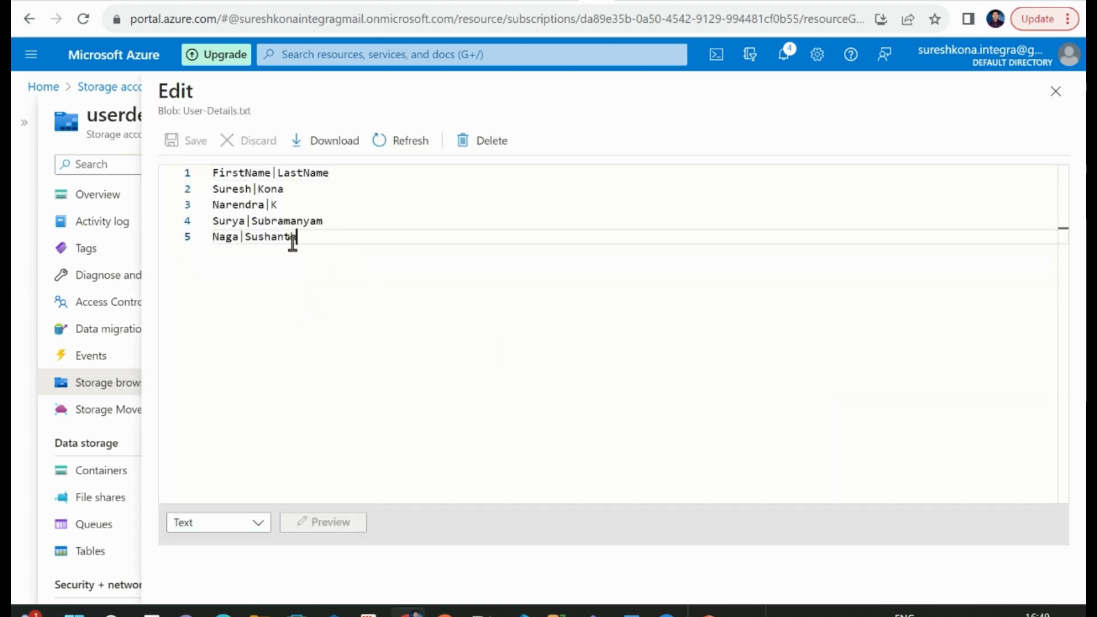
left_click_drag(292, 240, 212, 174)
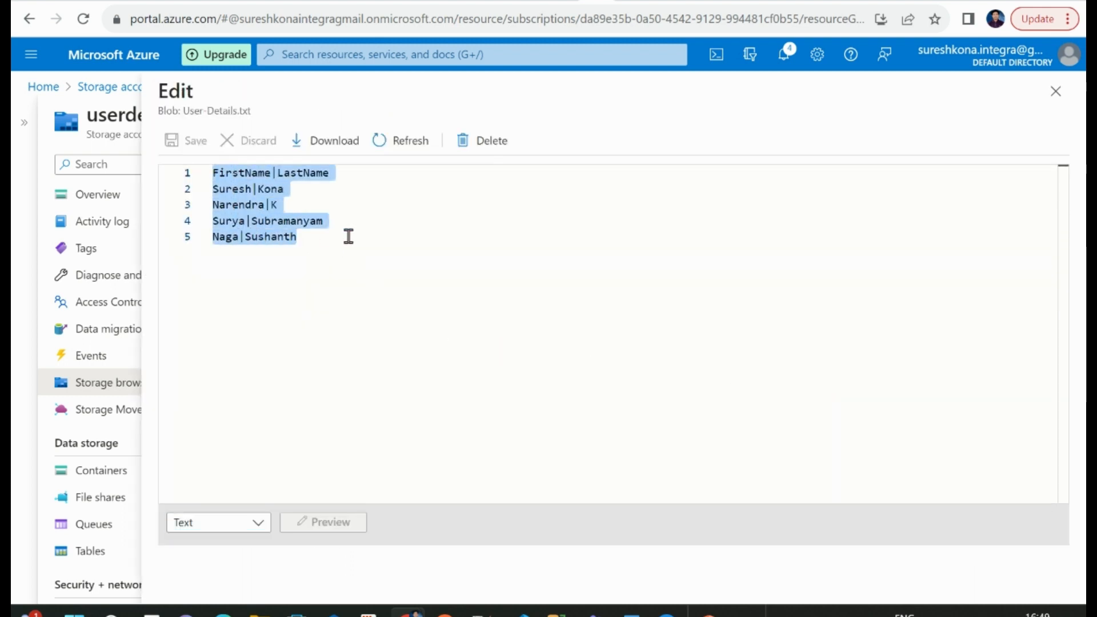
left_click(348, 236)
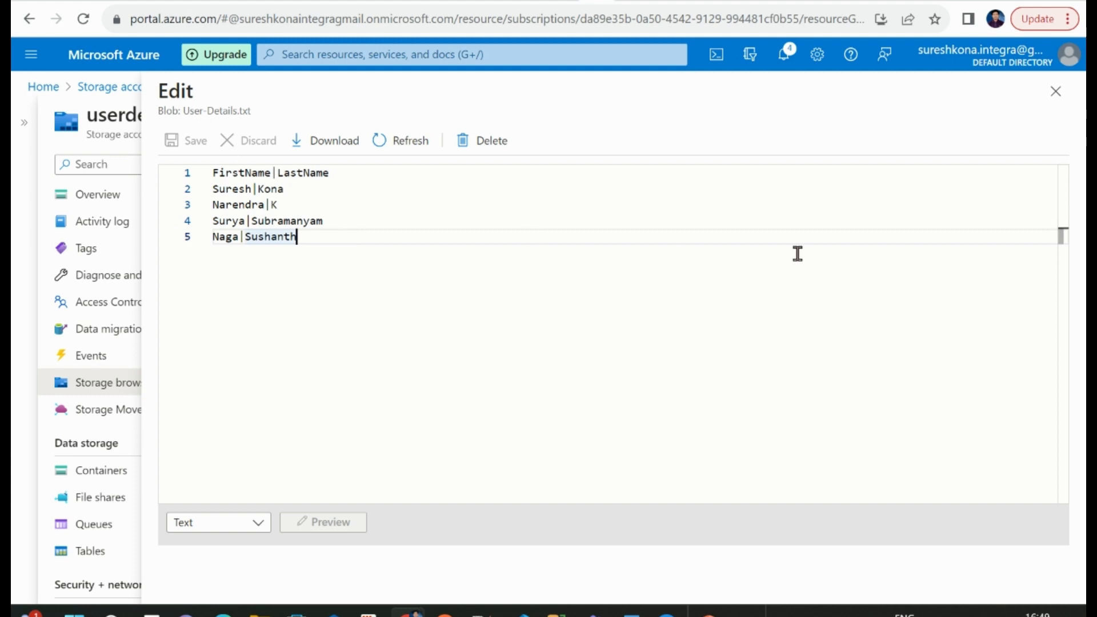
left_click(1055, 94)
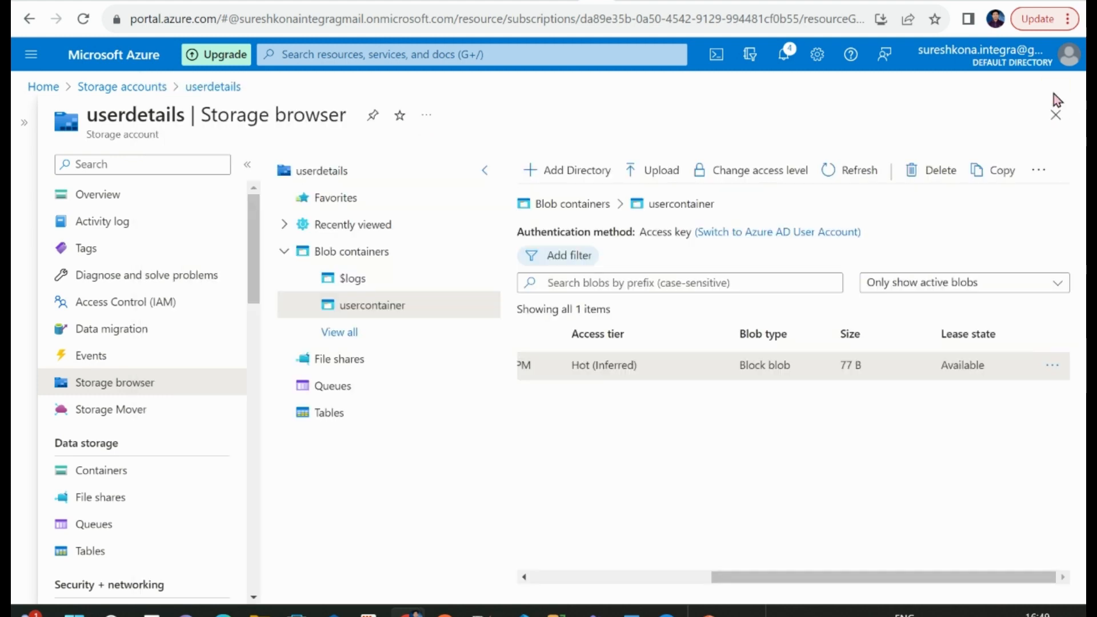
Step: Return to the Copy Data tool, accept the source file format settings and set the destination type to Azure SQL Database
left_click(546, 2)
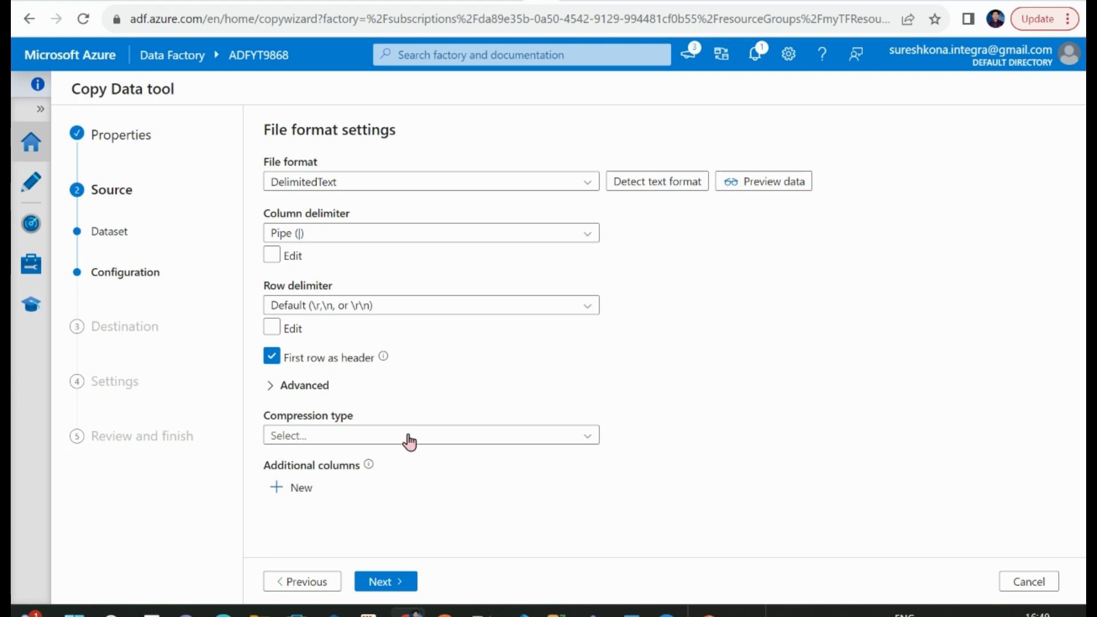
left_click(393, 583)
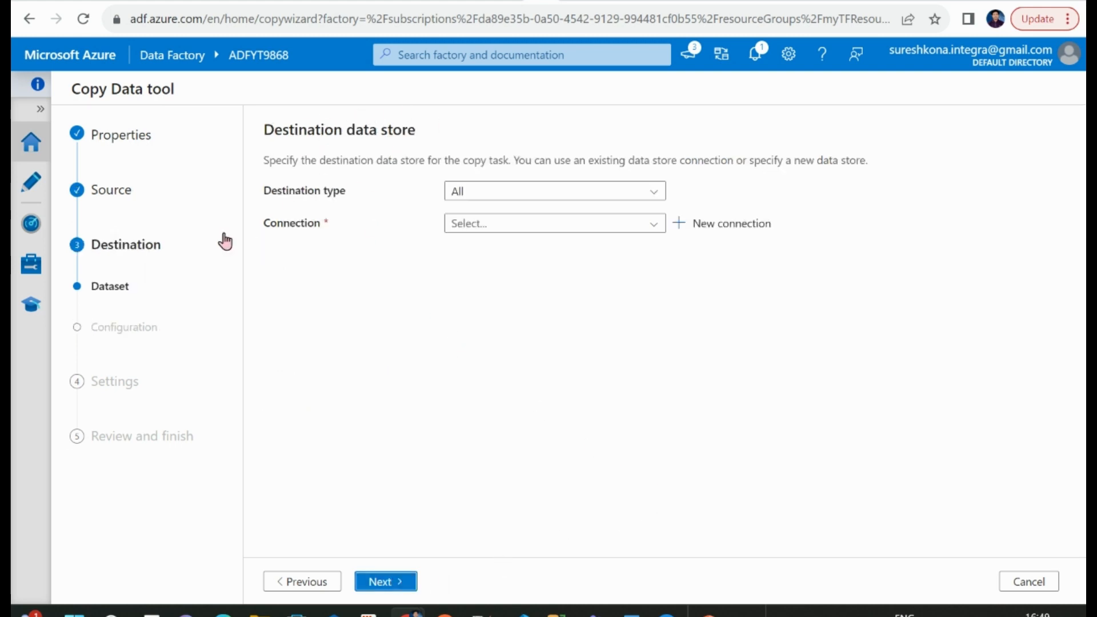
left_click(629, 194)
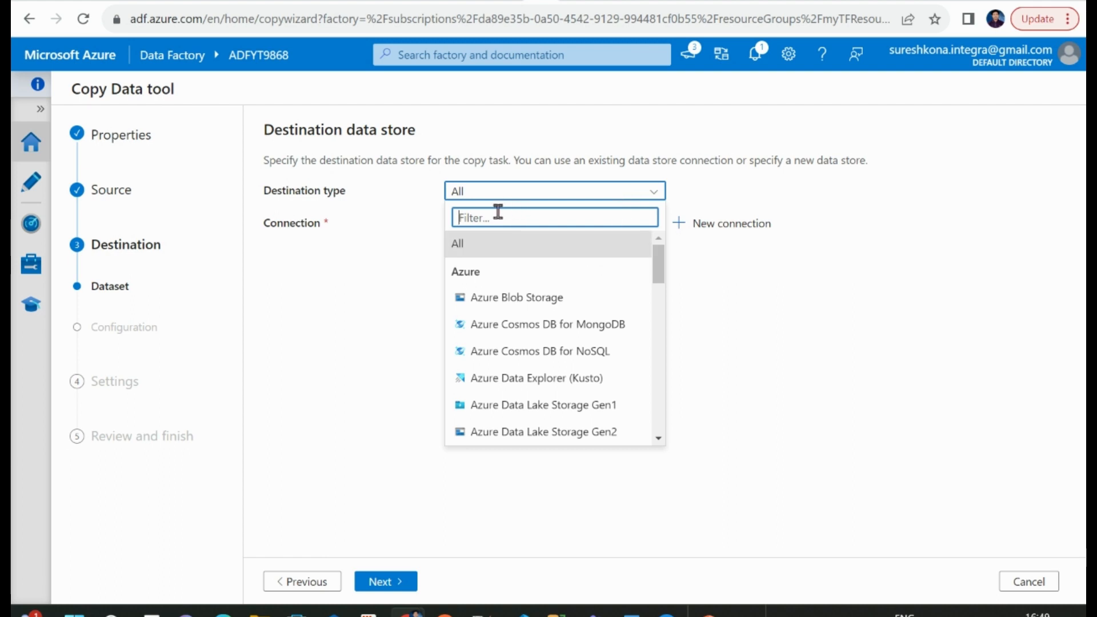
type("azure")
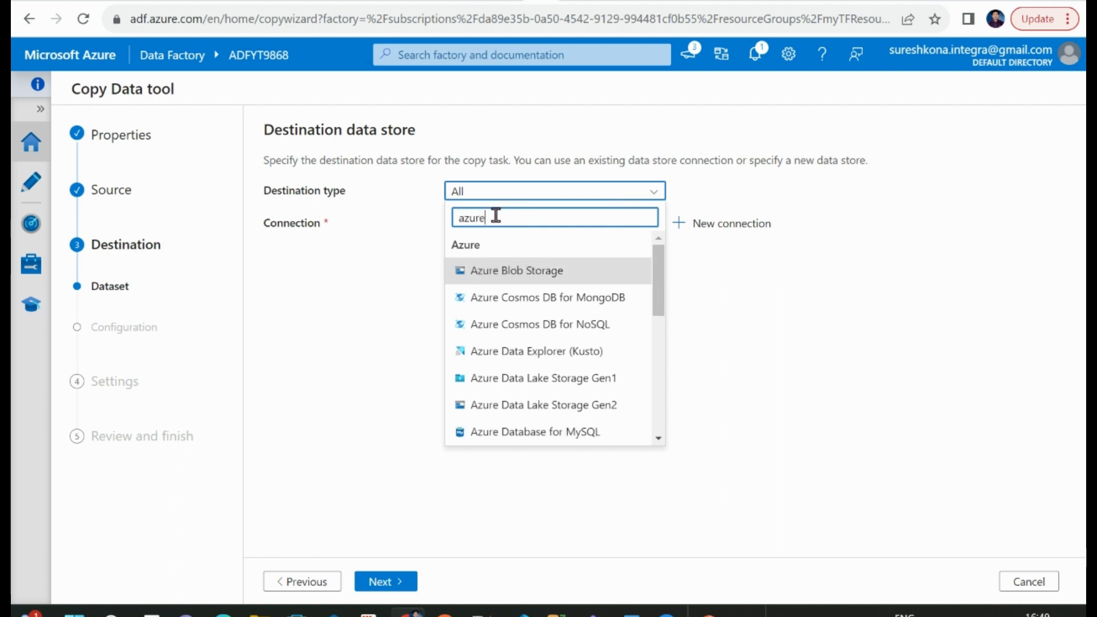
type(" sql")
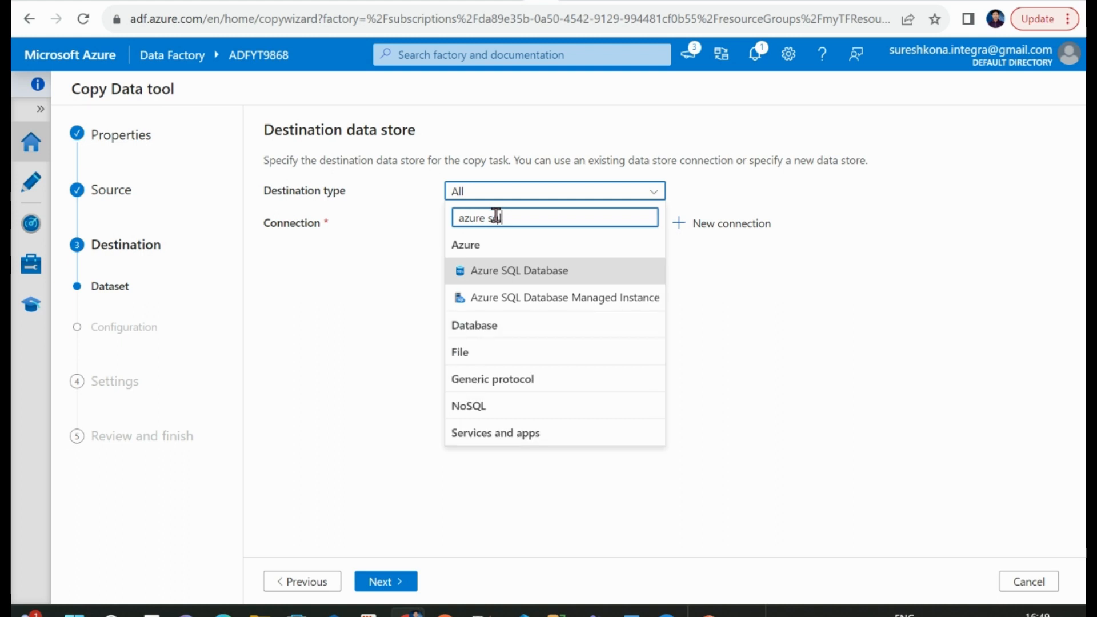
left_click(518, 272)
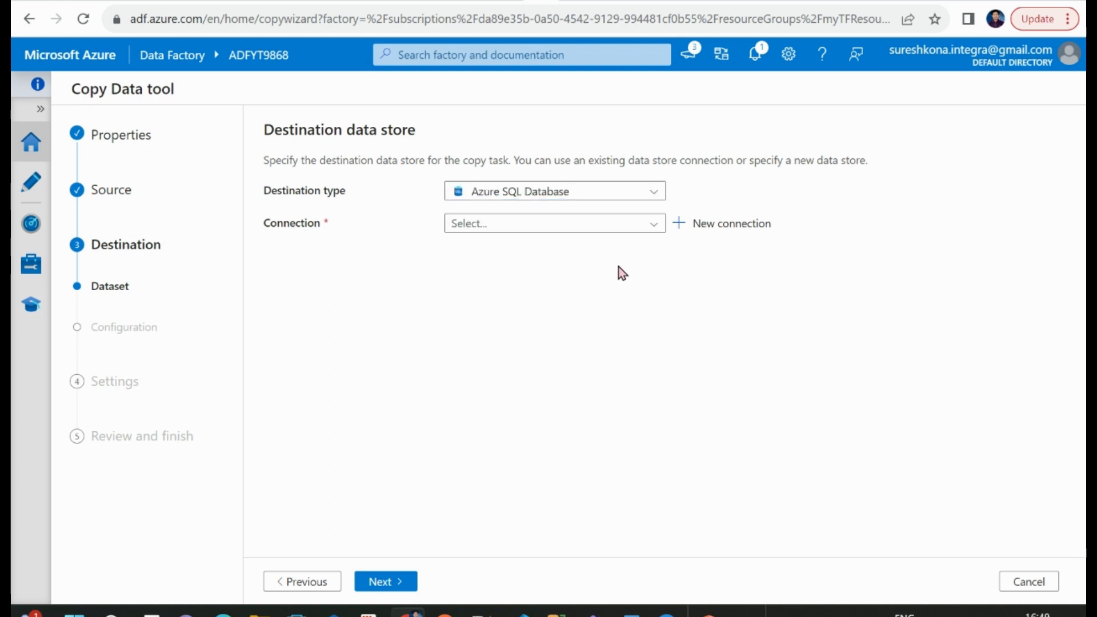
Step: Start a new destination connection named AzureSqlDatabaseDestination with the Free Trial subscription and the adf-sql-databa-seserver server
left_click(654, 224)
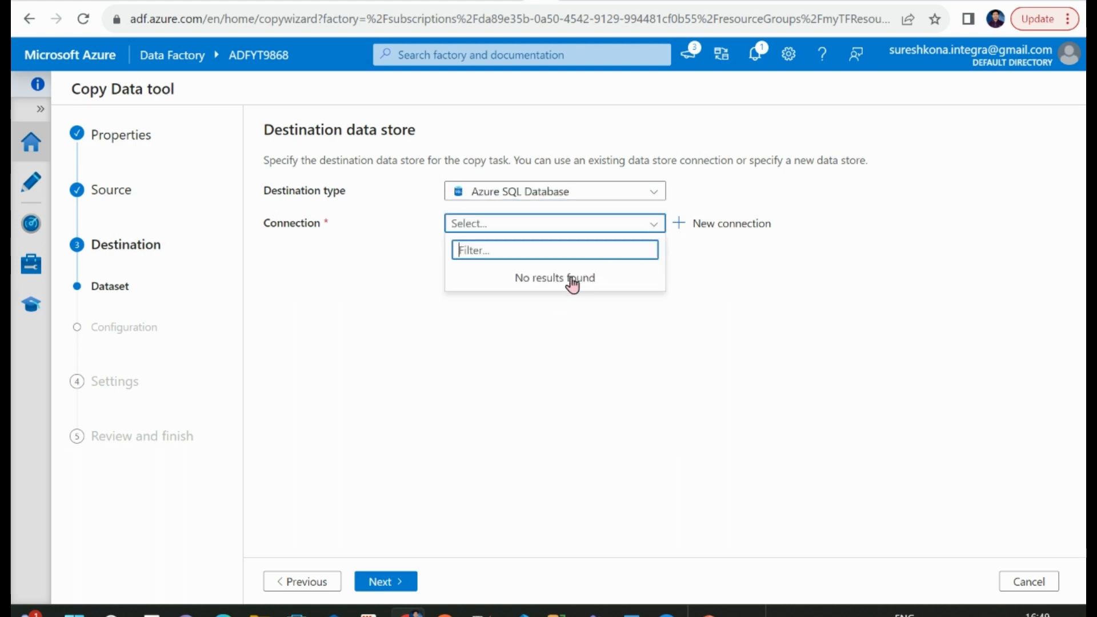
left_click(584, 331)
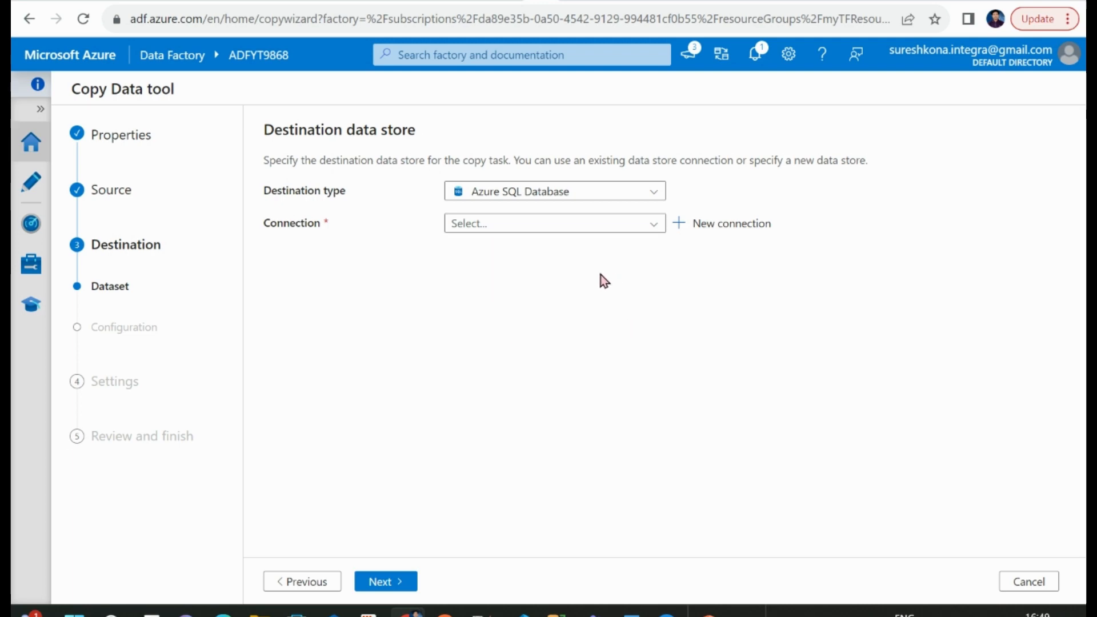
left_click(729, 224)
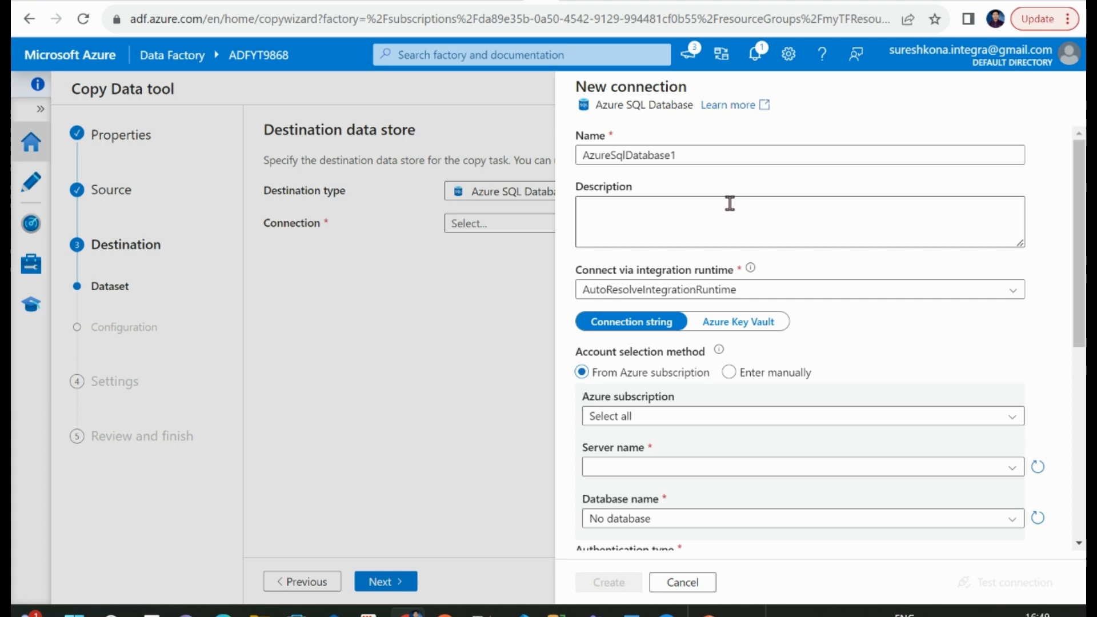
left_click(711, 155)
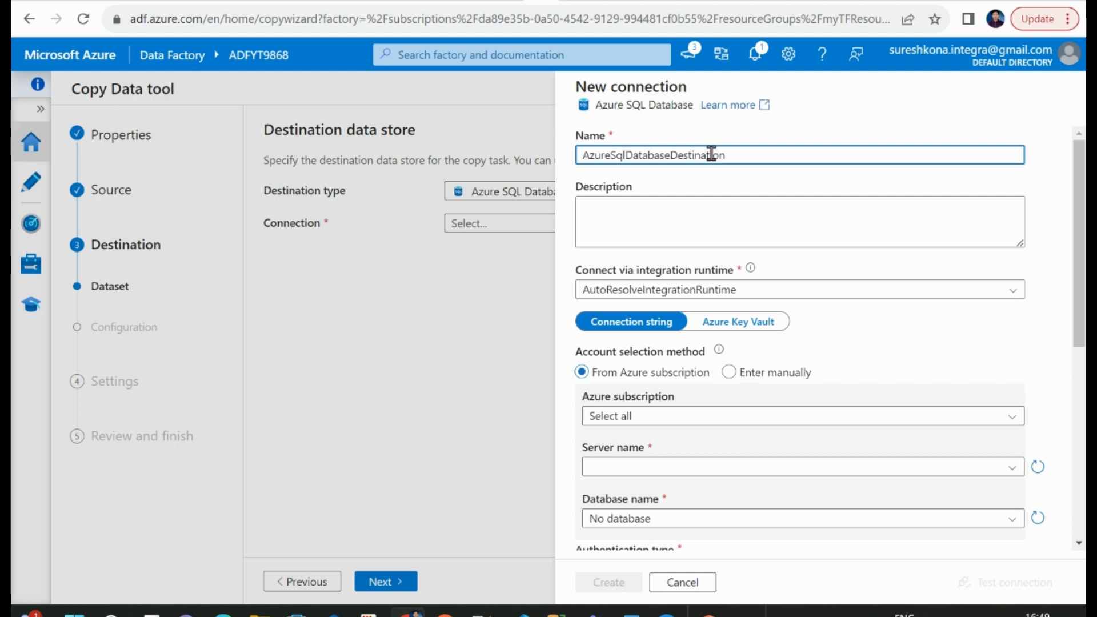
scroll(907, 404, "down", 3)
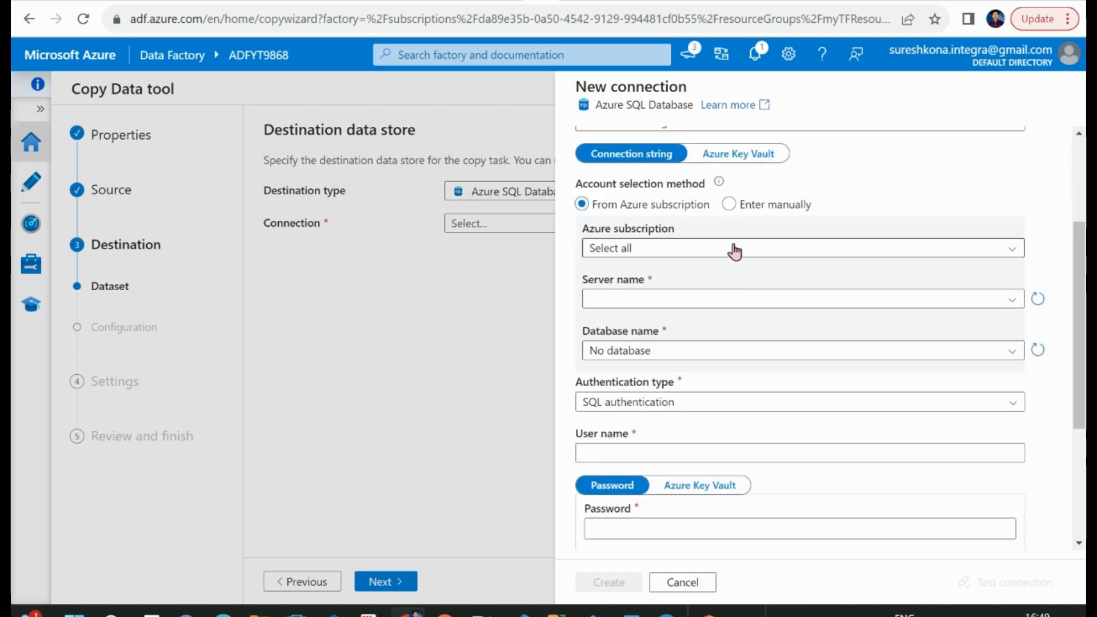
left_click(735, 250)
left_click(729, 298)
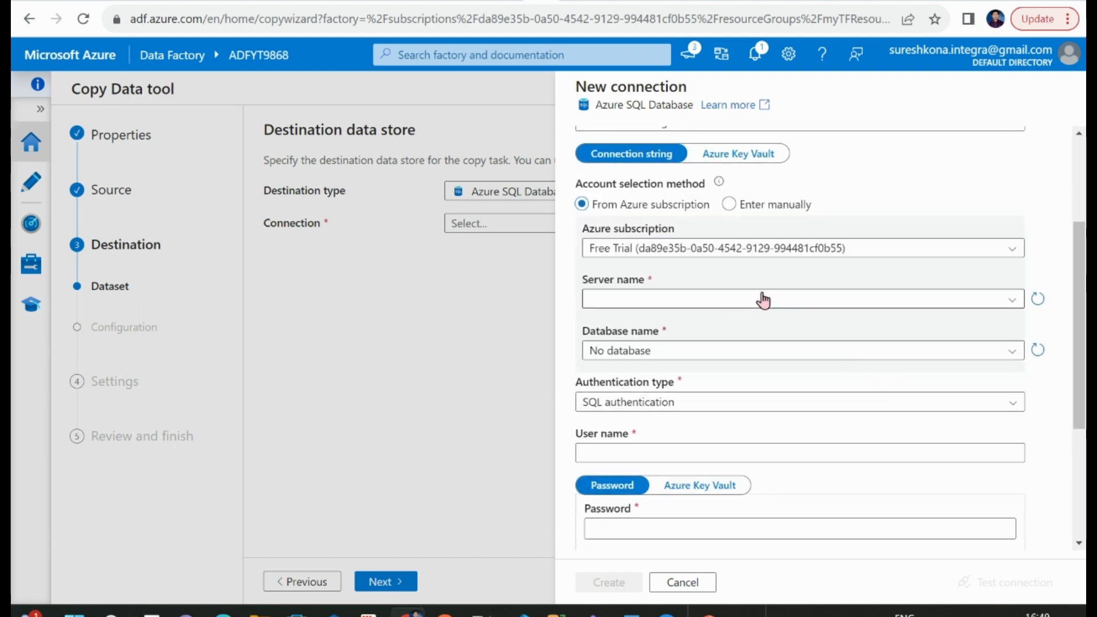
left_click(763, 300)
left_click(672, 323)
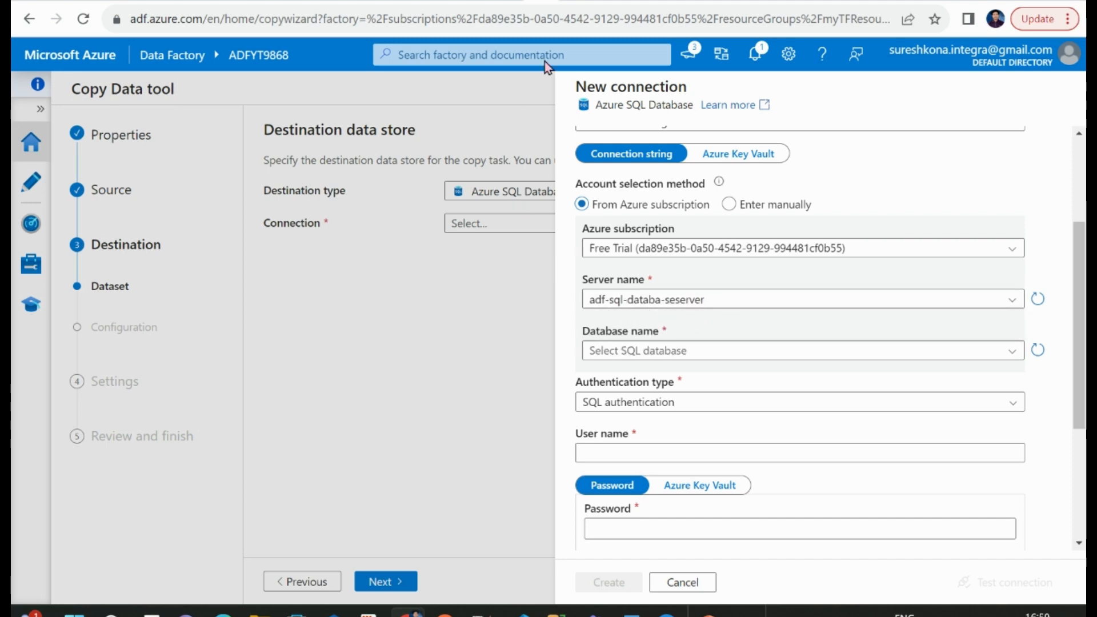
Step: Switch to the SQL database overview in the Azure portal and check the server and database names in its title
left_click(570, 5)
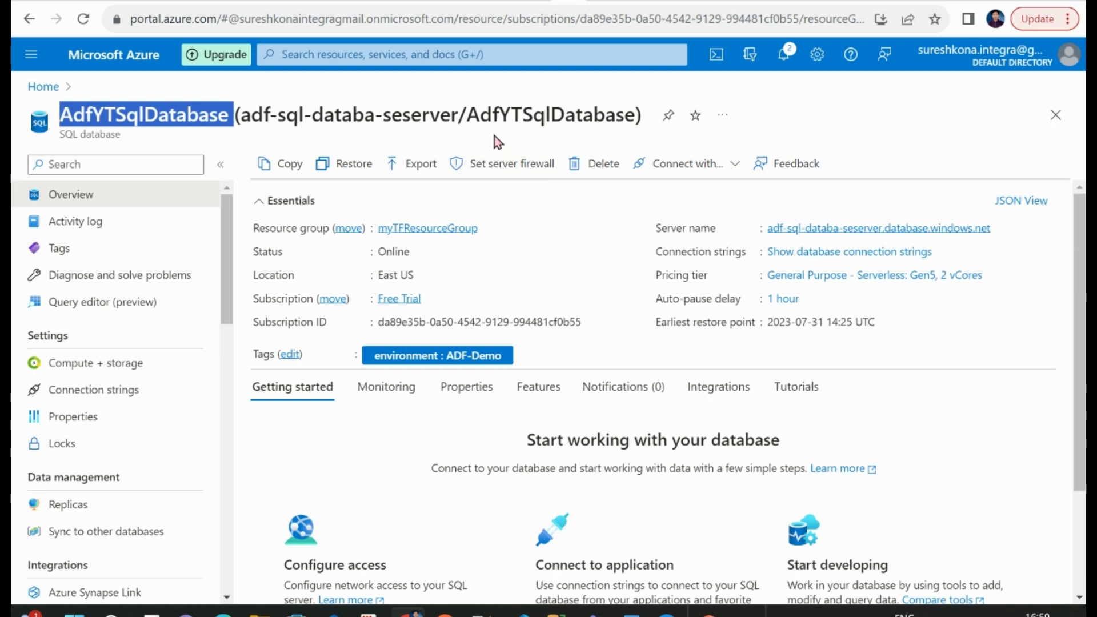
left_click(419, 117)
left_click_drag(234, 114, 74, 117)
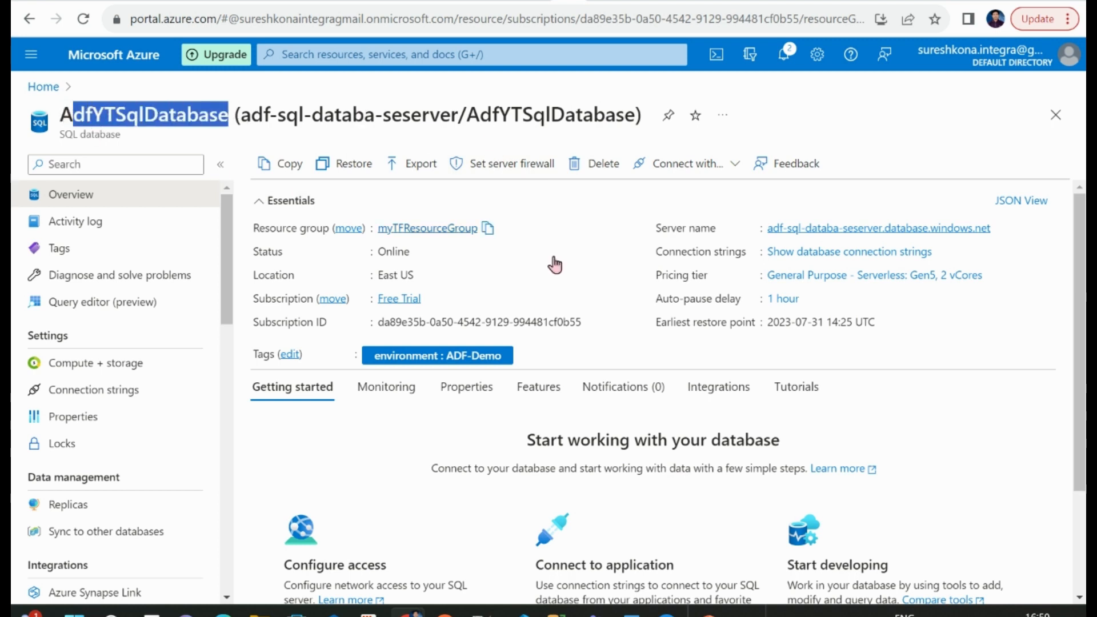
Step: Return to the Copy Data tool and select AdfYTSqlDatabase as the database for the new Azure SQL connection
left_click(772, 234)
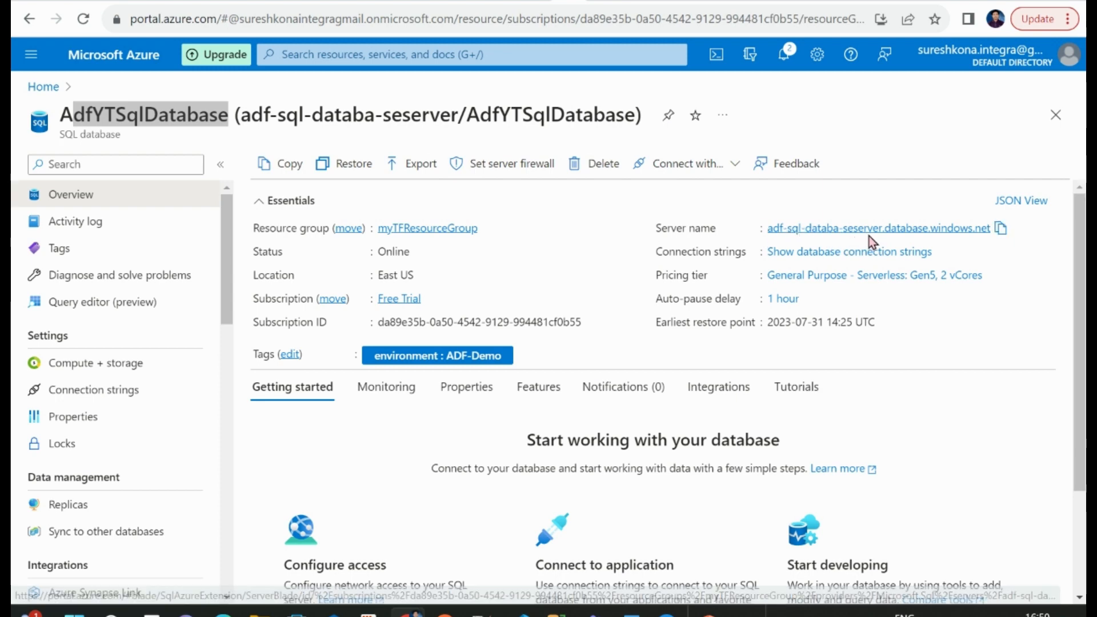
left_click(546, 1)
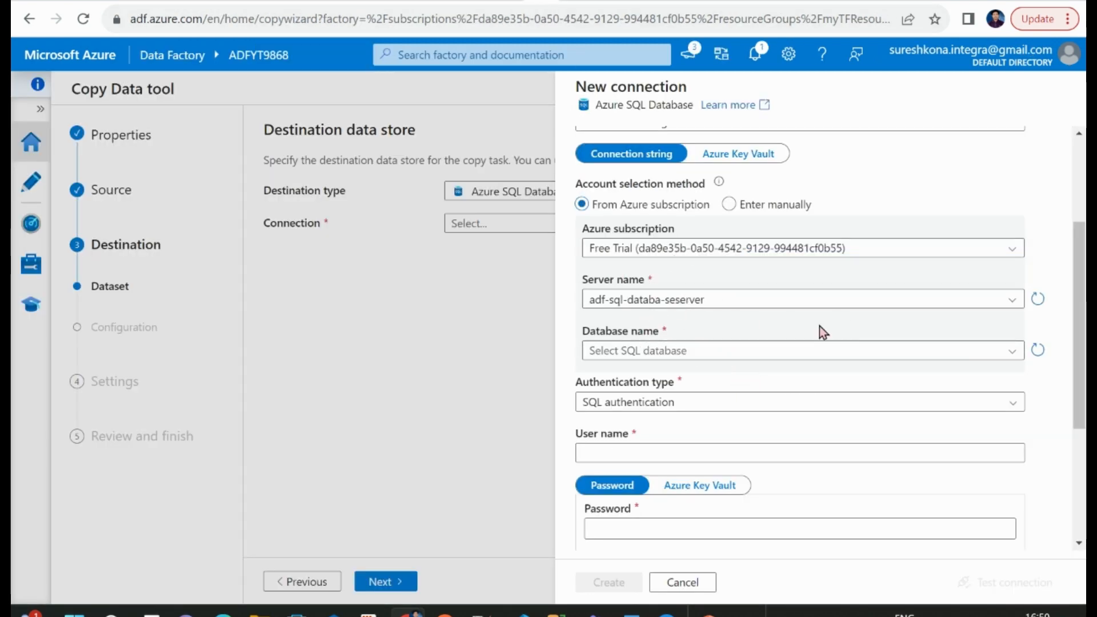
left_click(817, 355)
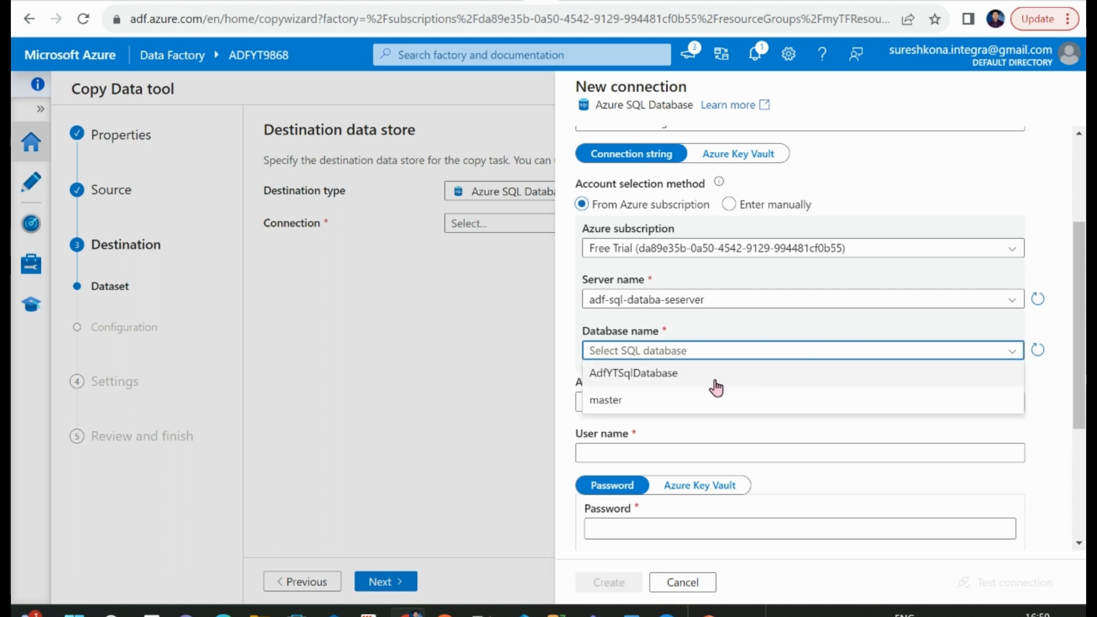
left_click(643, 375)
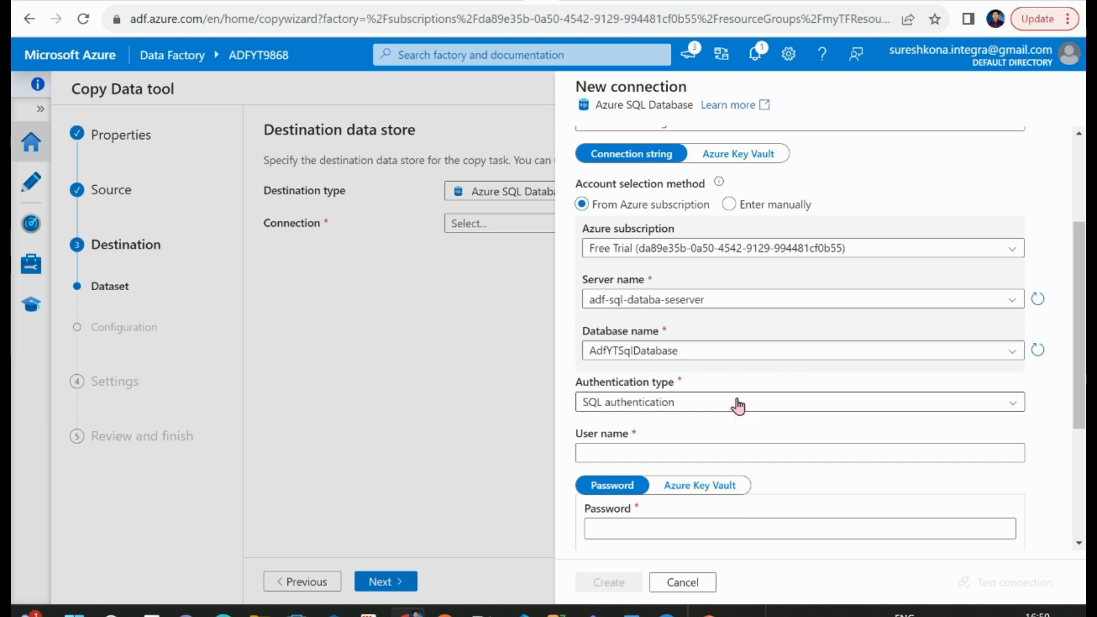
Step: Copy the UID value from the text editor notes and enter it as the connection's user name, Sqlserveradmin
scroll(1054, 437, "down", 3)
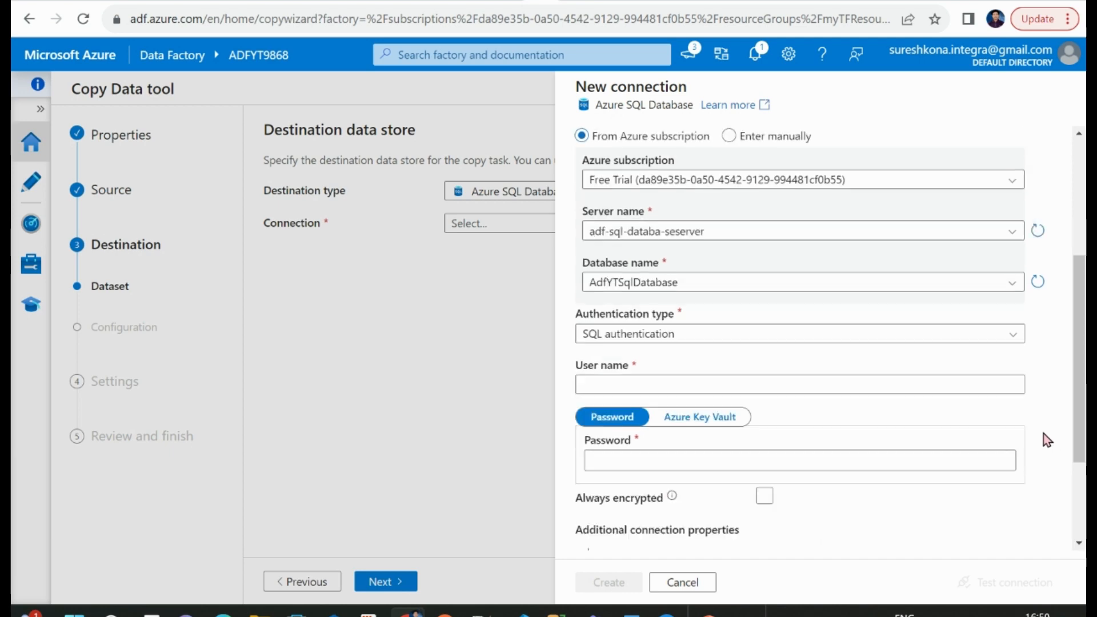
left_click(631, 284)
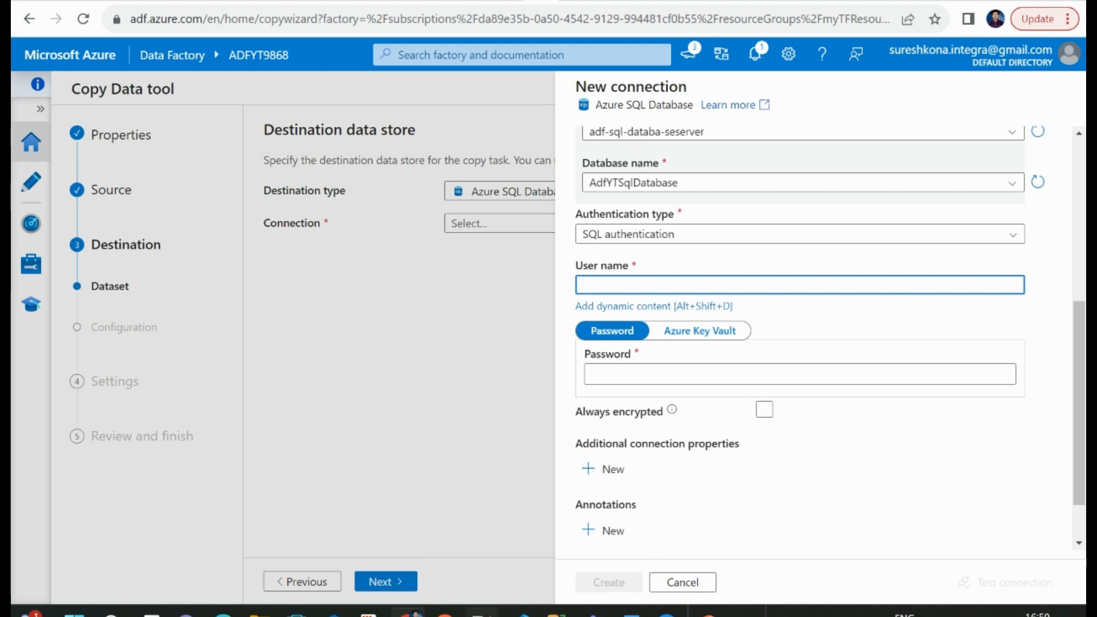
key("alt+Tab")
left_click_drag(249, 212, 144, 213)
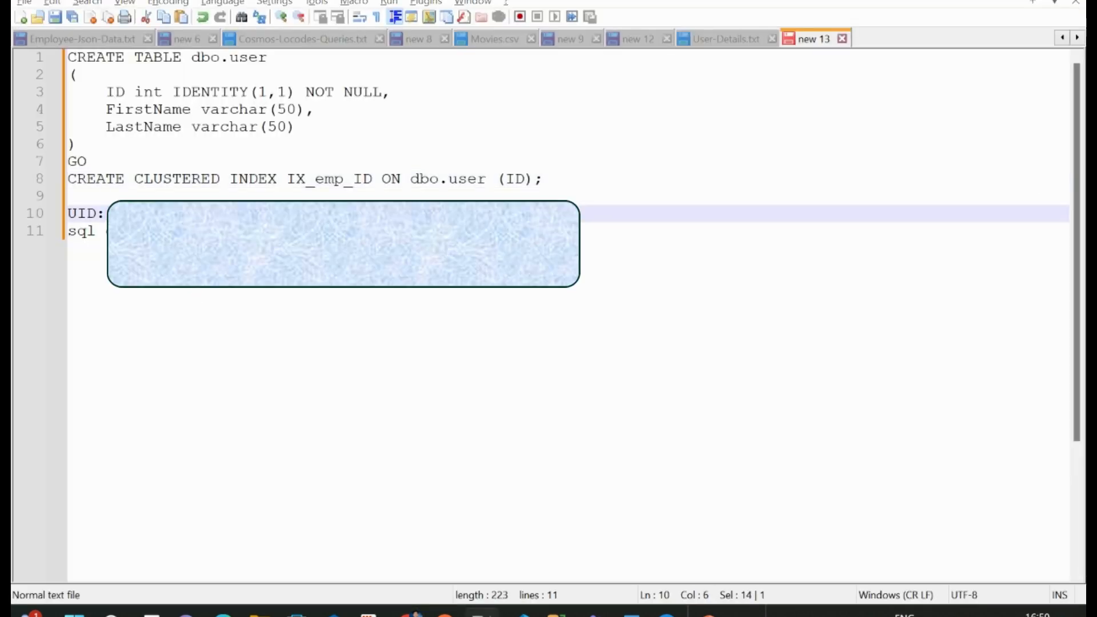
key("alt+Tab")
key("ctrl+v")
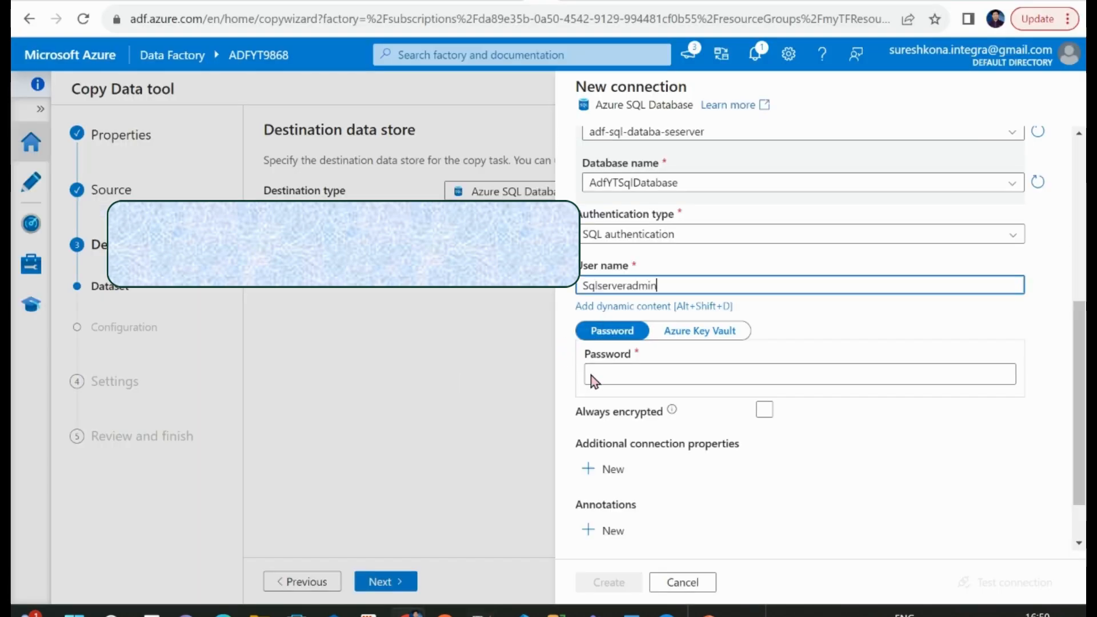
Step: Copy the SQL password from the text editor notes and paste it into the connection's password field
left_click(617, 375)
key("alt+Tab")
key("alt+Tab")
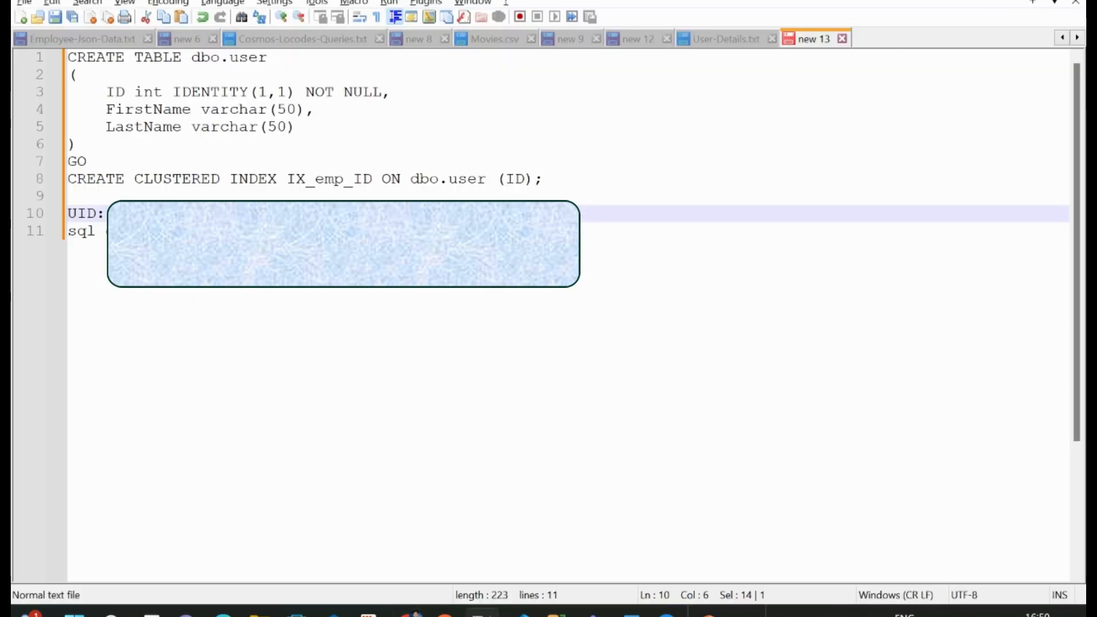
double_click(244, 231)
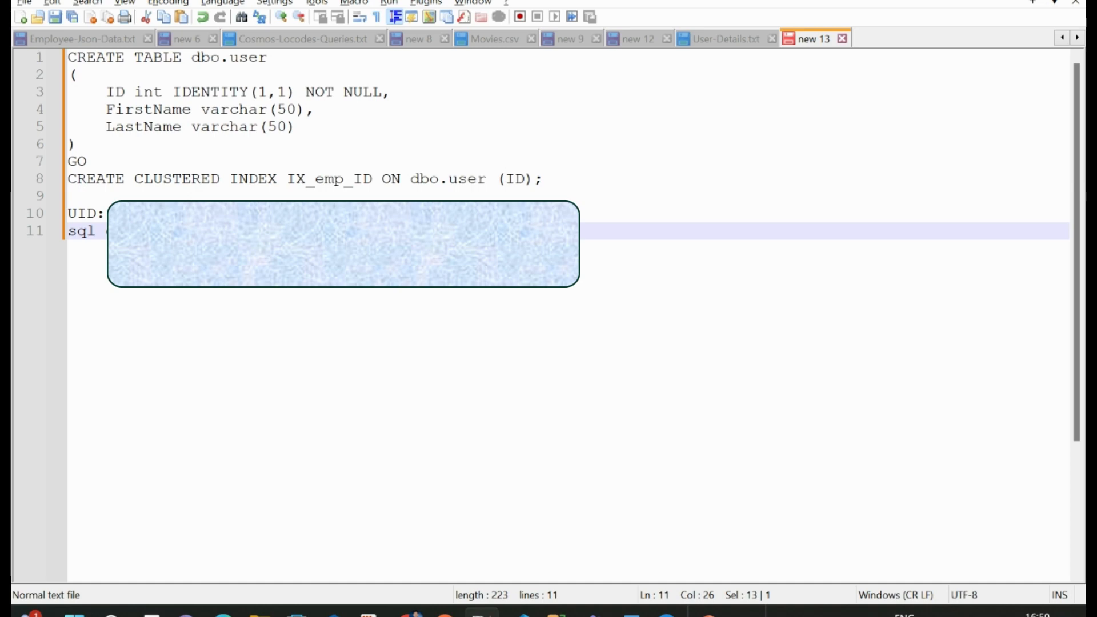
key("alt+Tab")
left_click(620, 358)
key("ctrl+v")
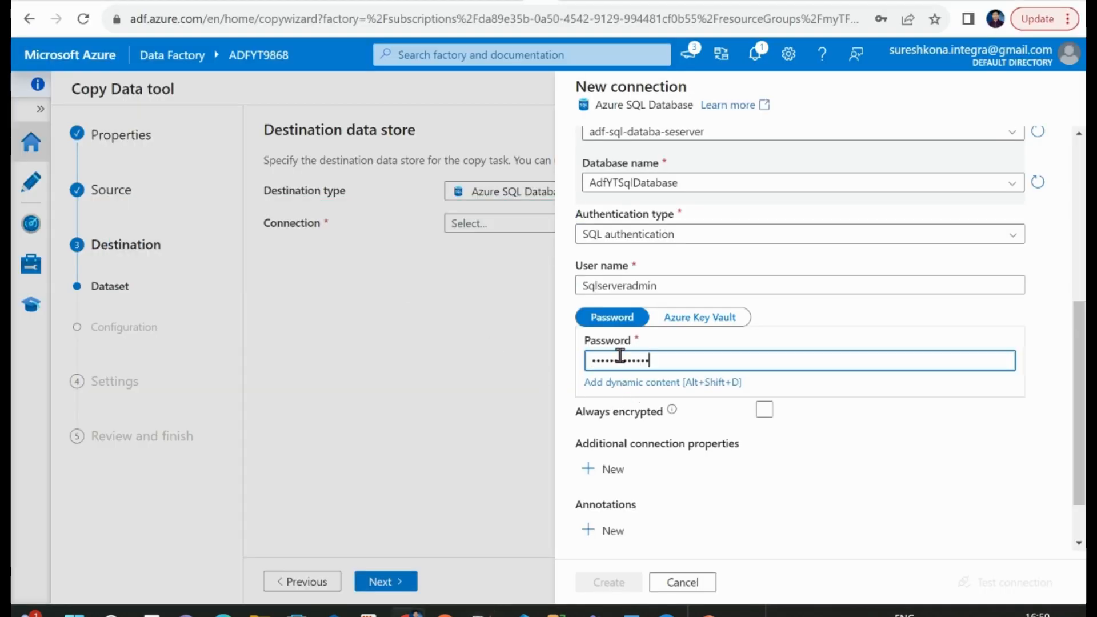
Step: Test the new Azure SQL Database connection, create it and dismiss the notification
scroll(792, 493, "down", 1)
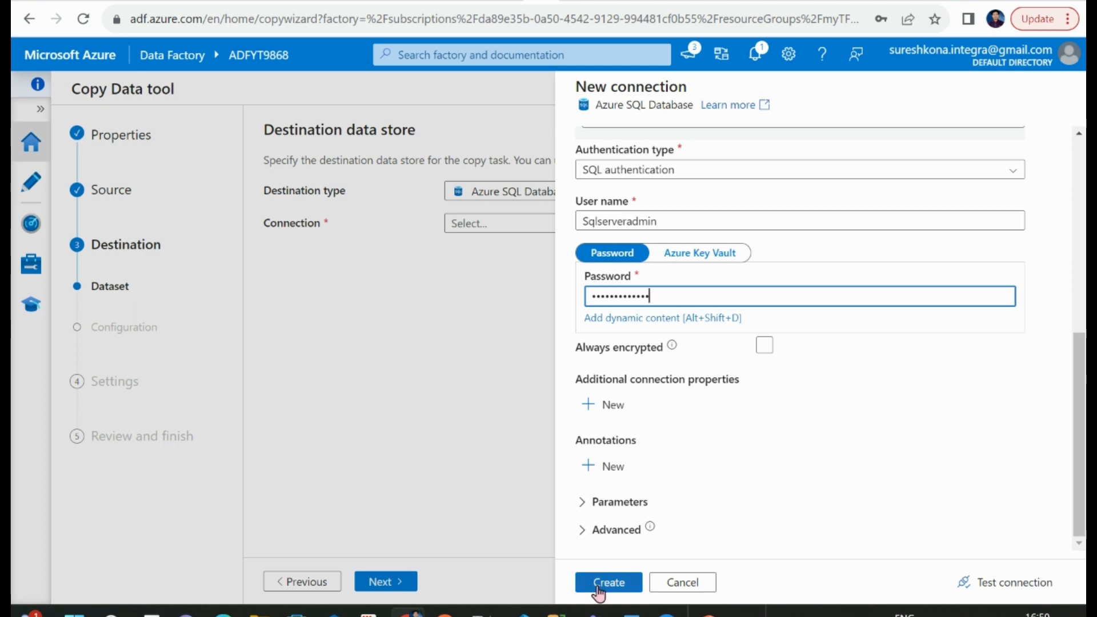
left_click(820, 492)
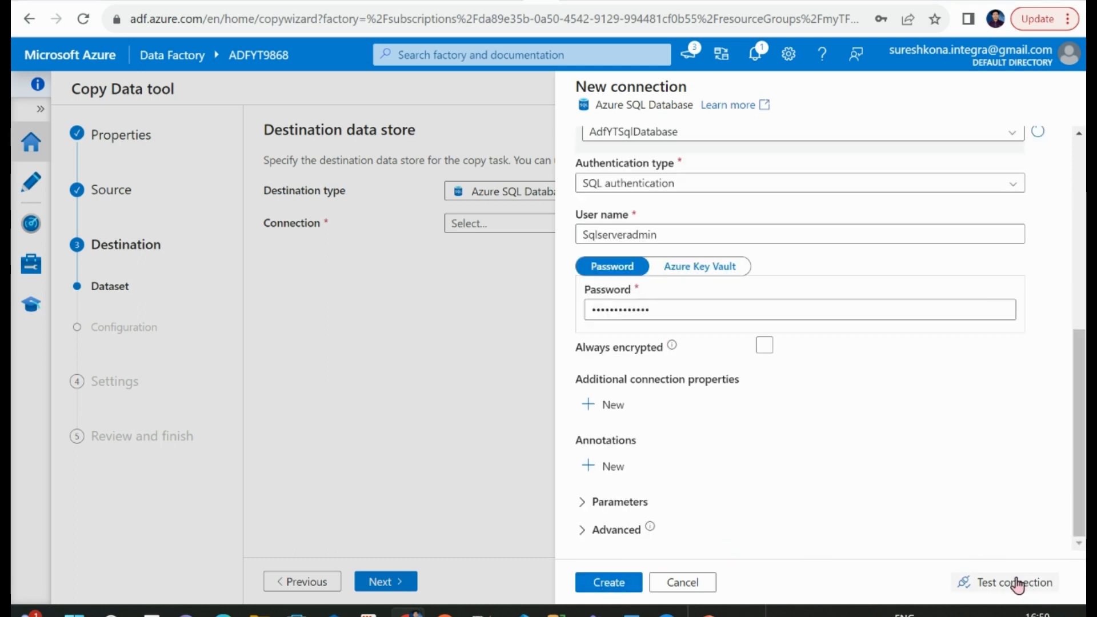
left_click(966, 582)
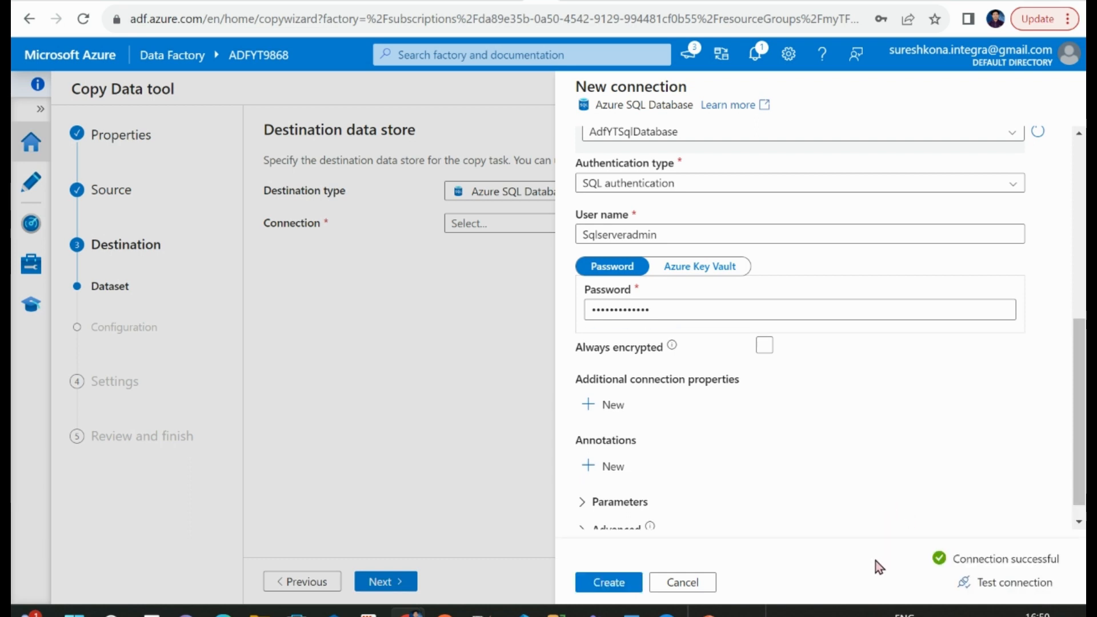
left_click(608, 582)
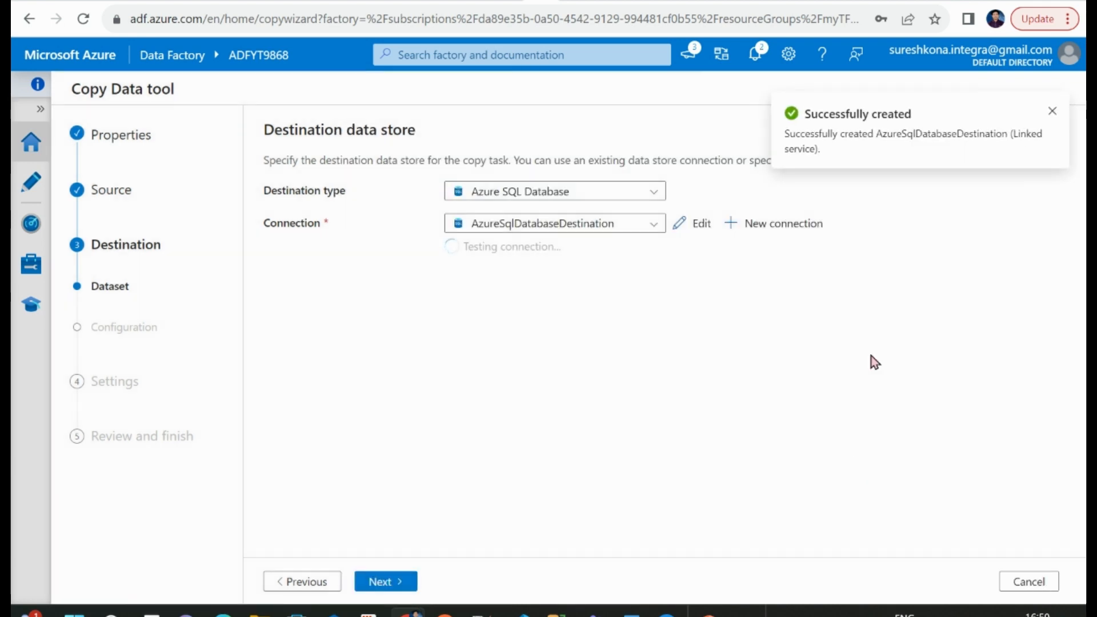
left_click(1050, 113)
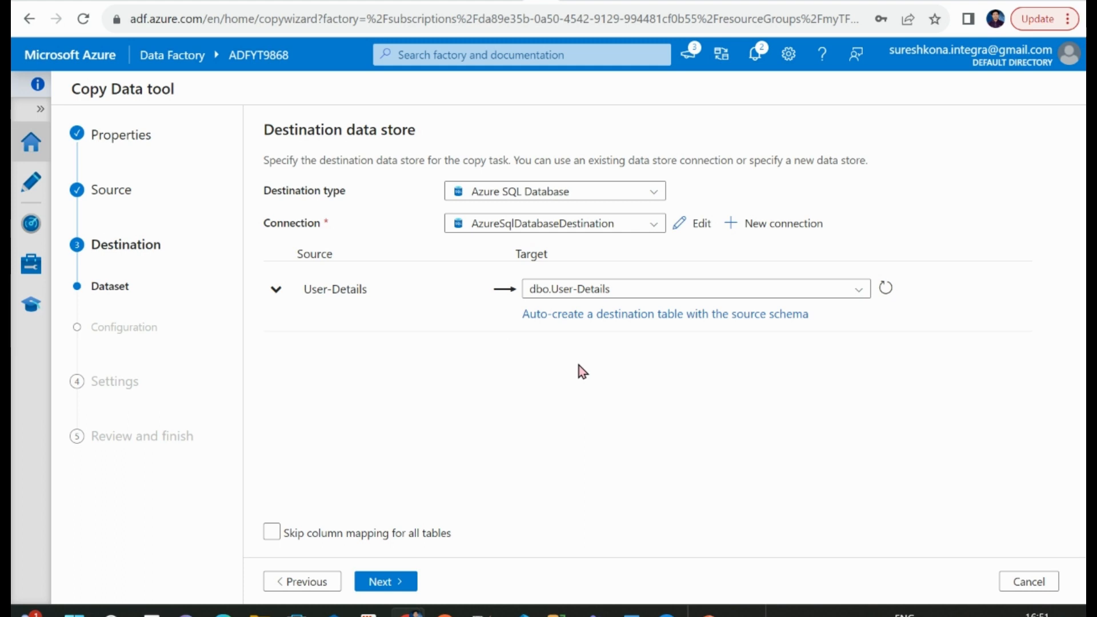
Step: Open the column mapping for dbo.User-Details, examine the FirstName and LastName mappings, and return to the destination dataset page
left_click(379, 584)
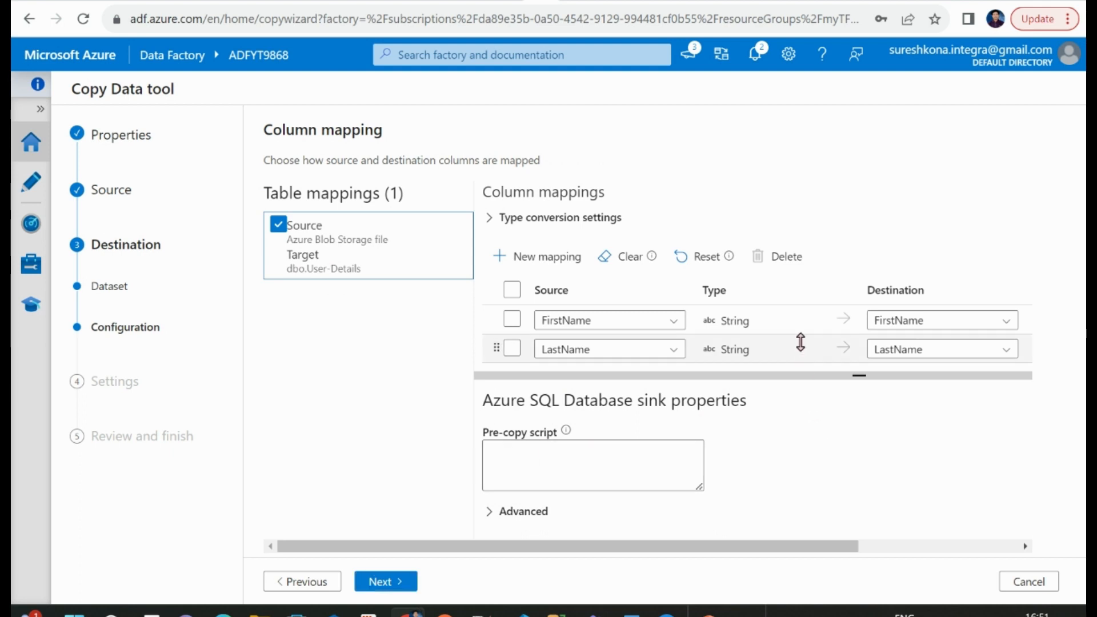
scroll(798, 324, "down", 1)
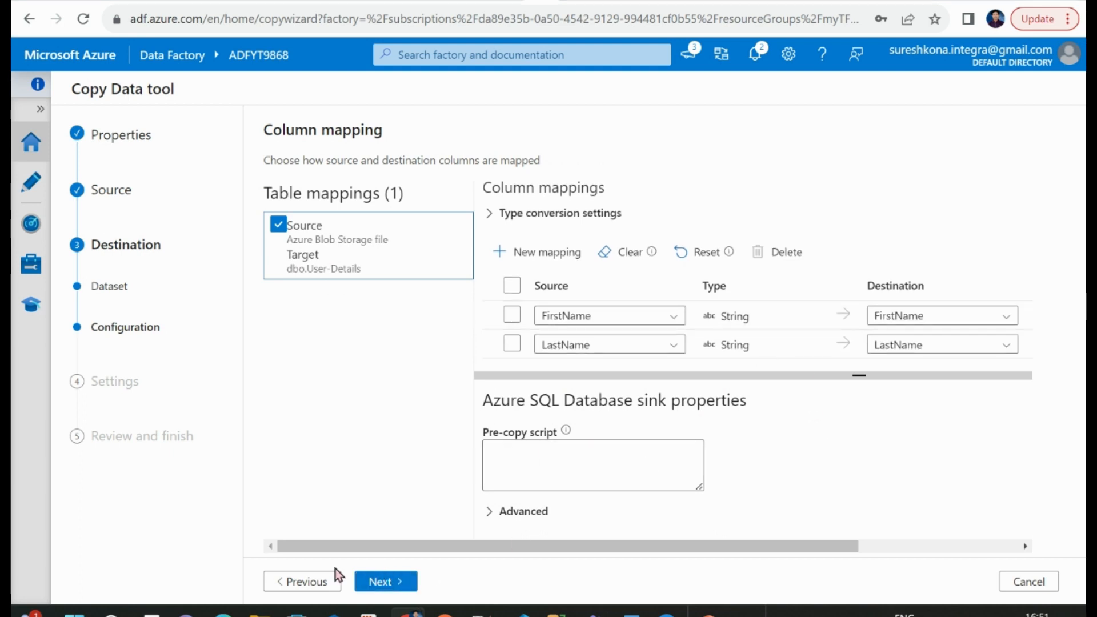
left_click(287, 582)
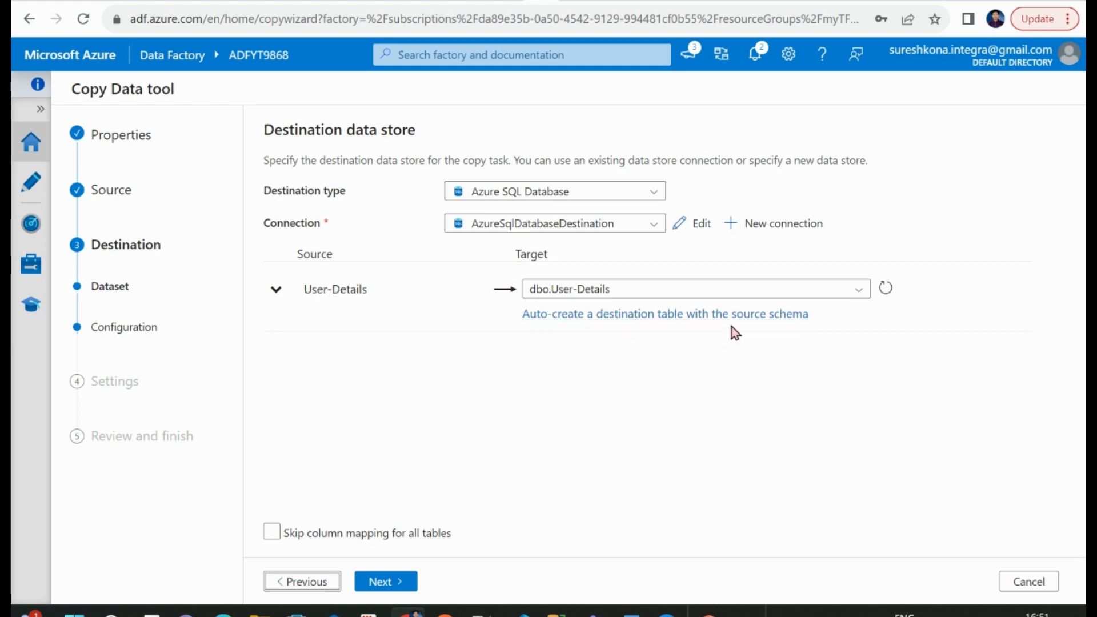
Step: Refresh the target tables and check which ones are available, keeping dbo.User-Details as the target
left_click(857, 295)
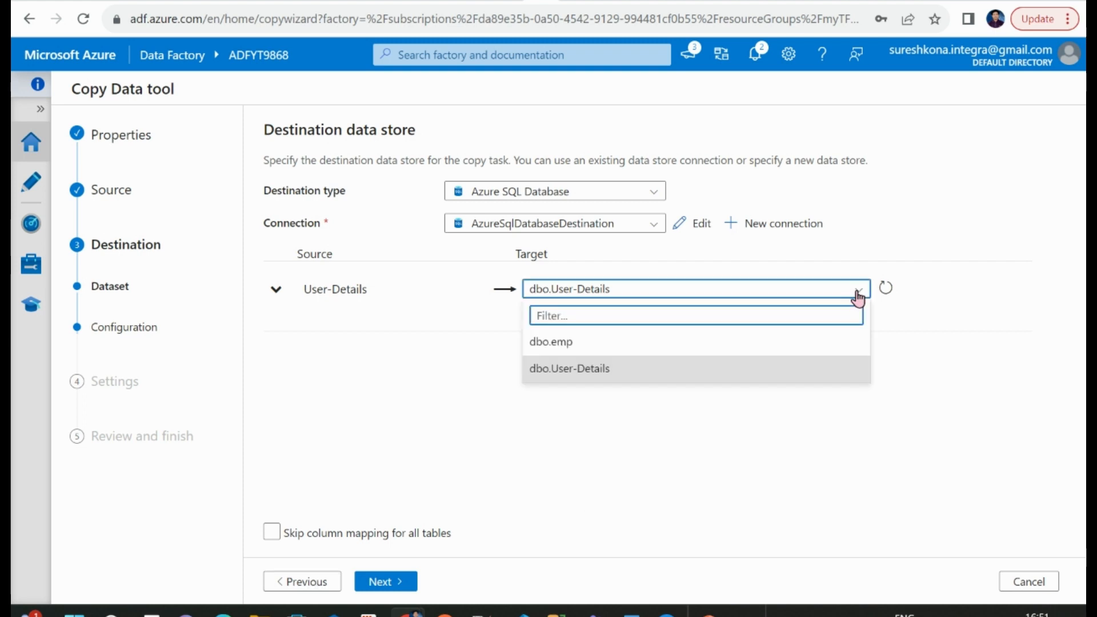
left_click(911, 328)
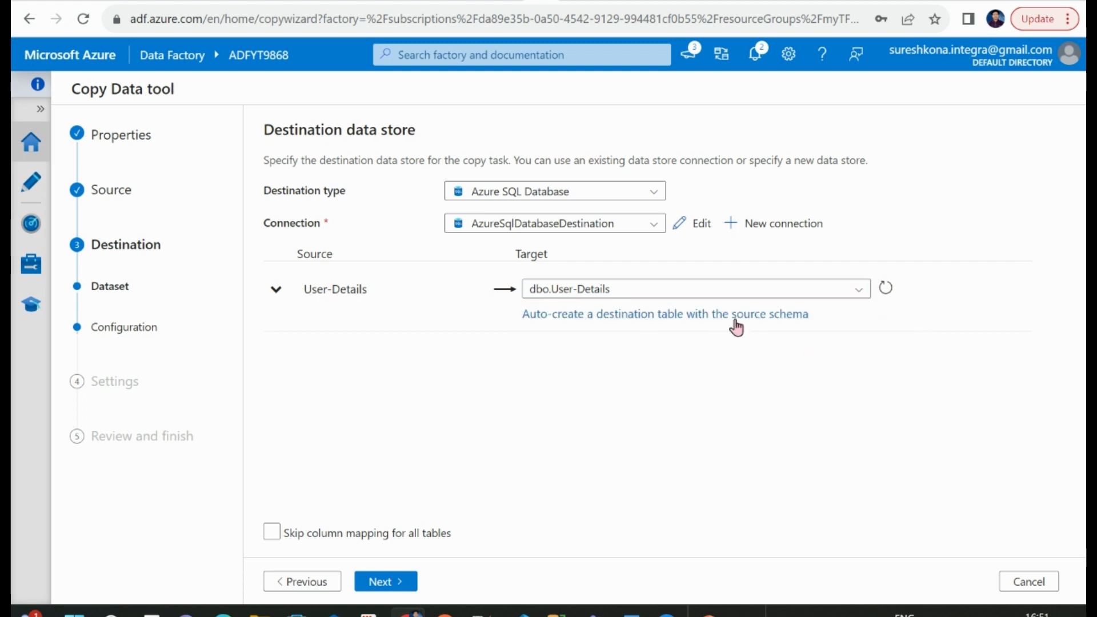
left_click(873, 291)
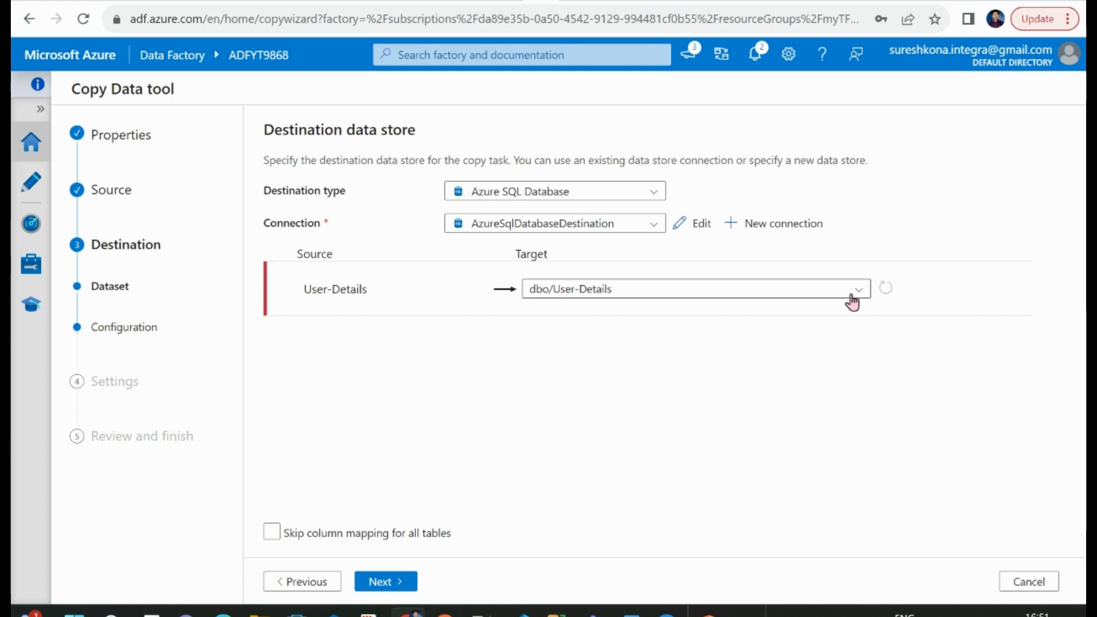
left_click(857, 295)
left_click(890, 374)
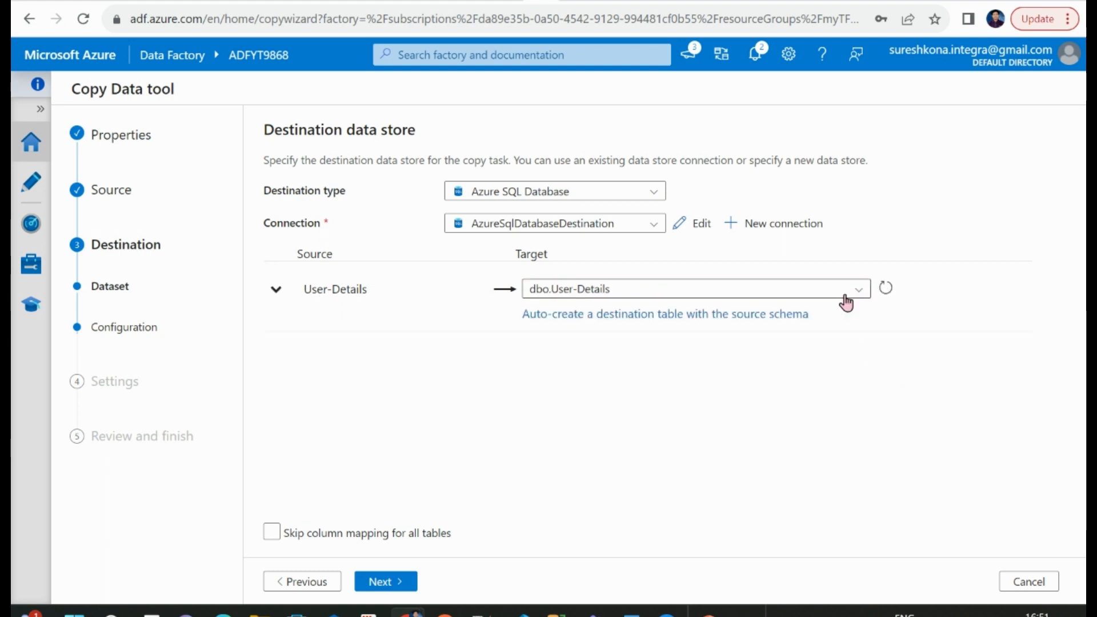
left_click(859, 289)
left_click(769, 367)
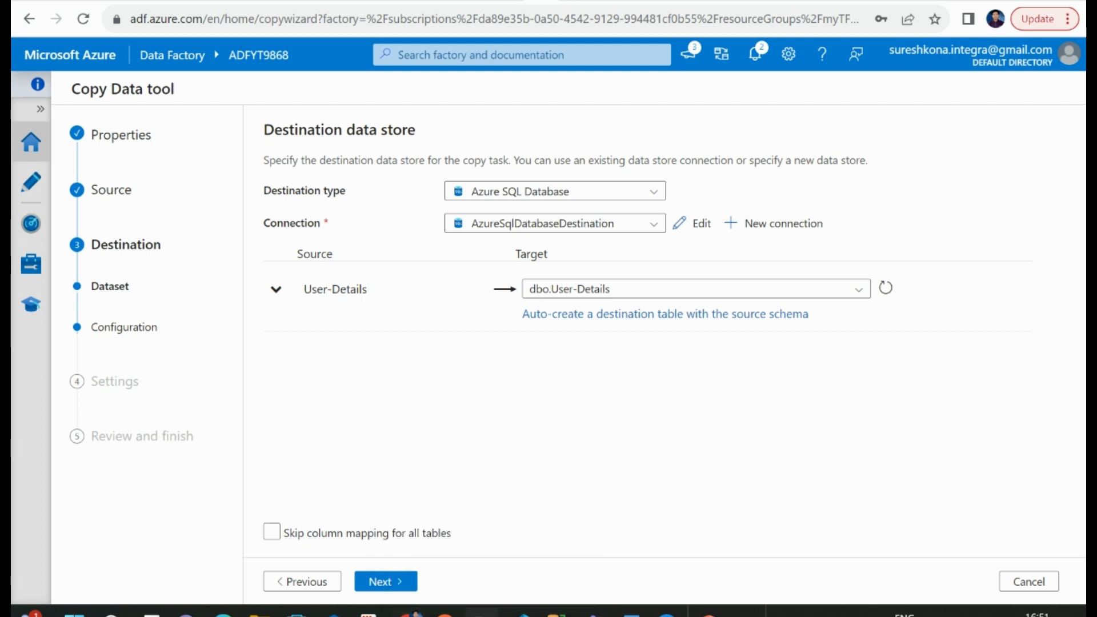
Step: Copy the CREATE TABLE dbo.user script with its clustered index statement from the text editor and return to the browser
key("alt+Tab")
key("Up")
left_click_drag(555, 179, 19, 33)
right_click(122, 87)
left_click(142, 110)
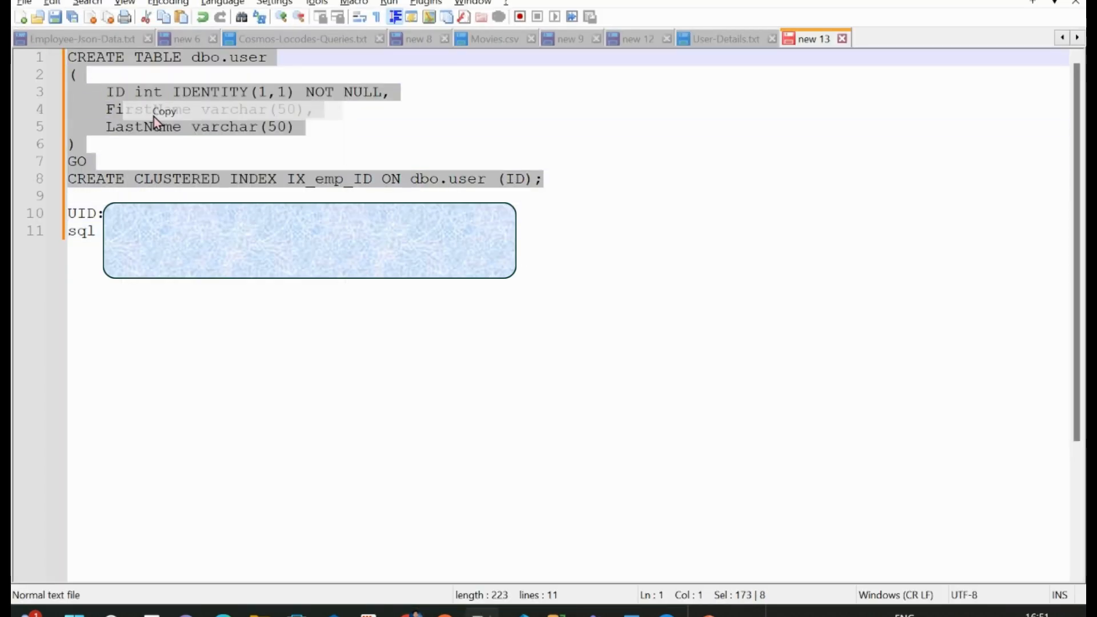
key("alt+Tab")
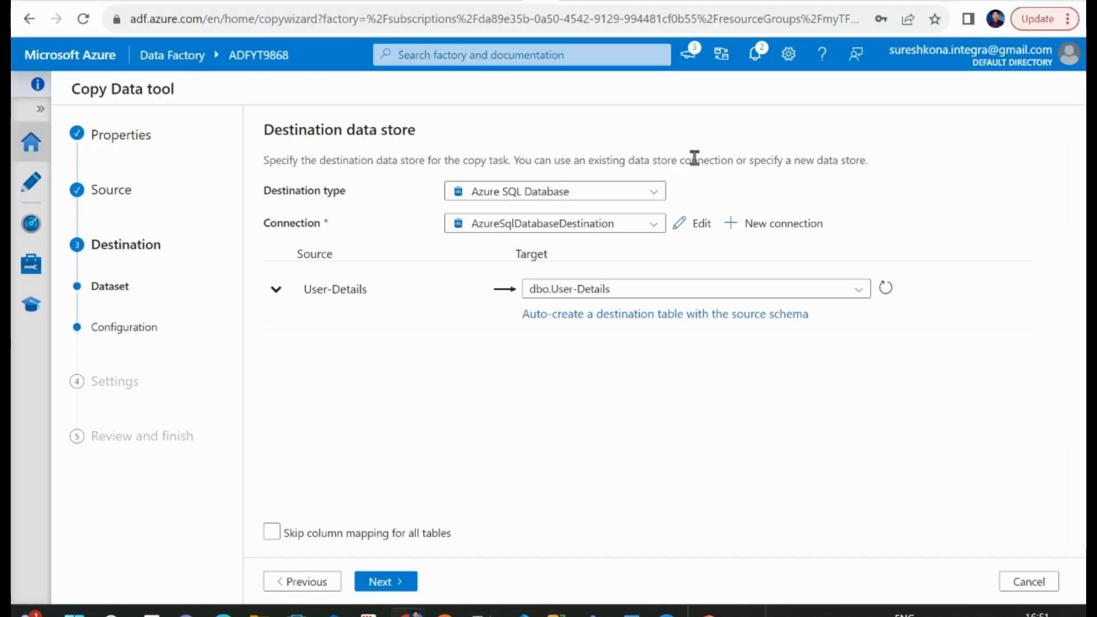
Step: Switch to AdfYTSqlDatabase in the Azure portal and open its query editor, signing in with Active Directory authentication
left_click(560, 5)
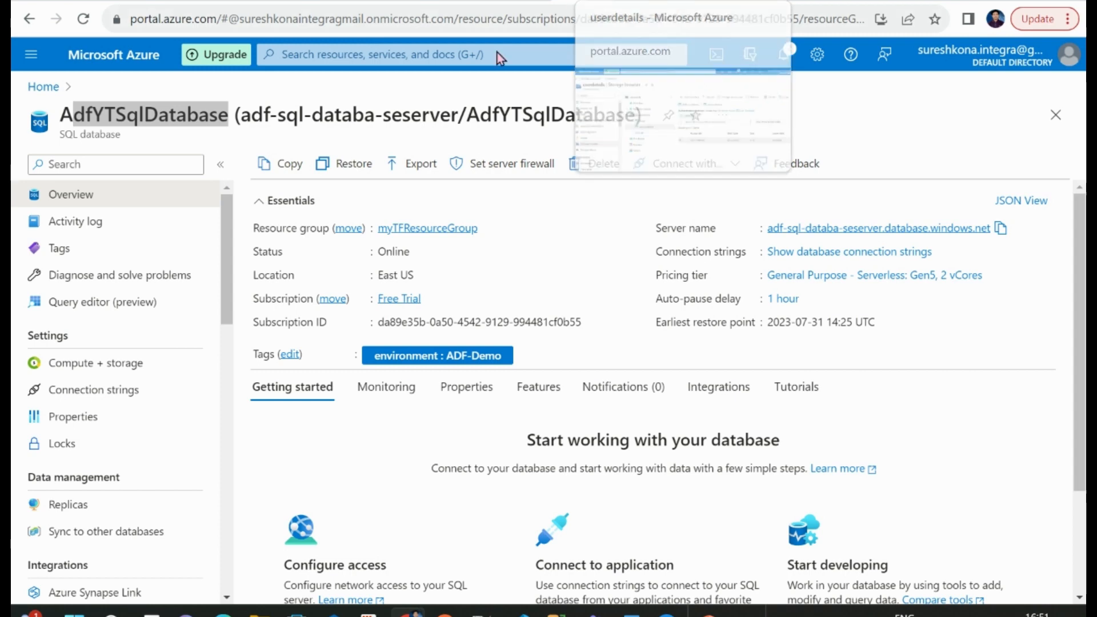
left_click(92, 303)
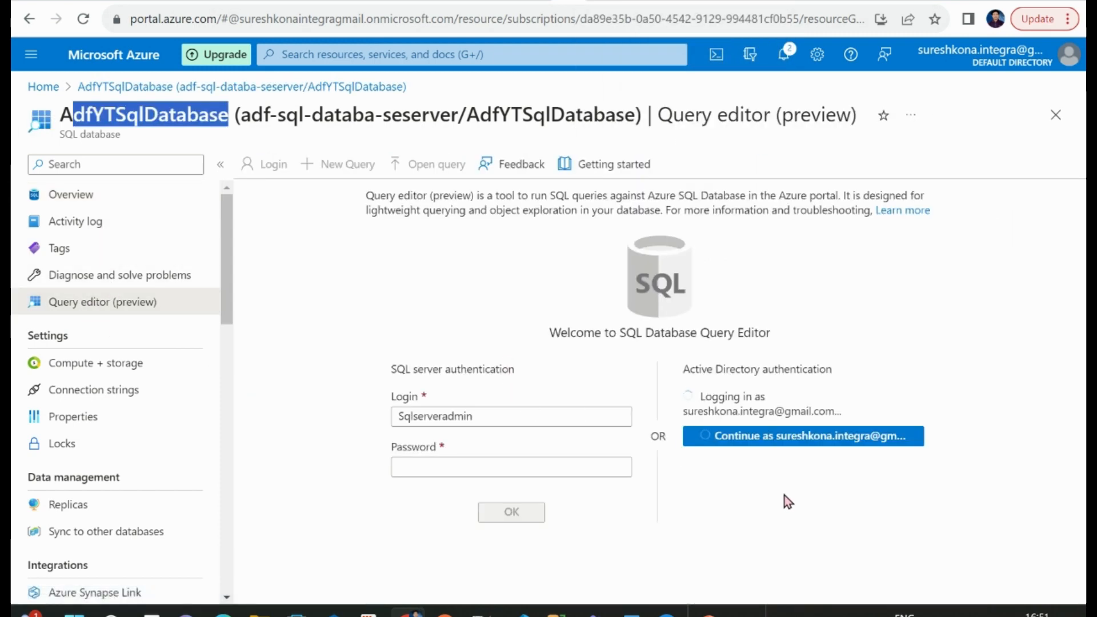
left_click(787, 425)
Step: Paste the copied dbo.user table and index script into Query 1 and run it
left_click(598, 271)
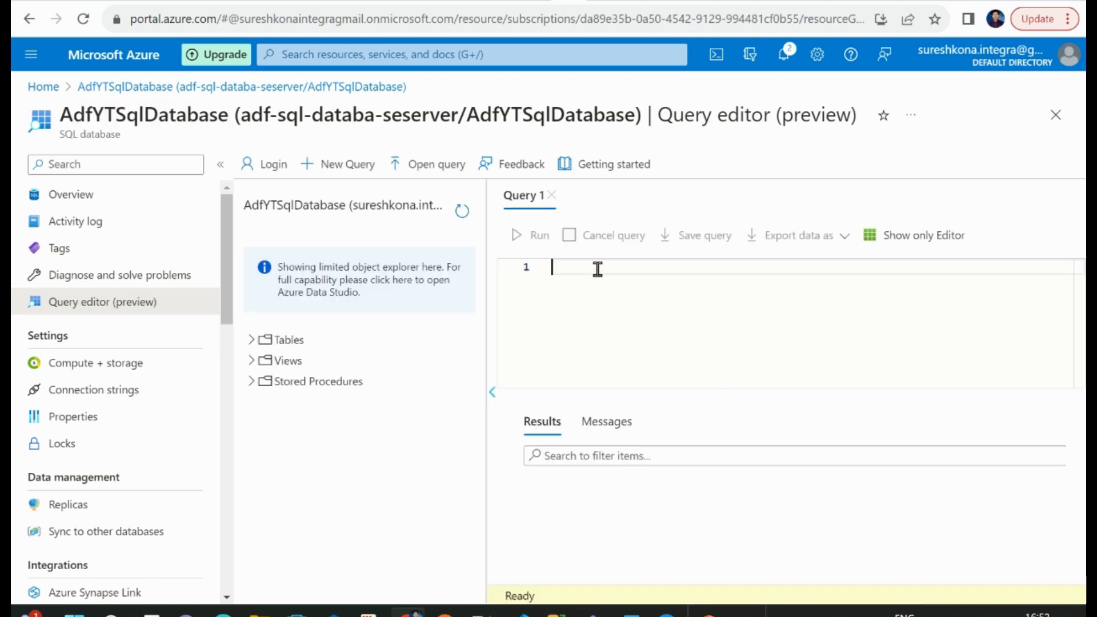
key("ctrl+v")
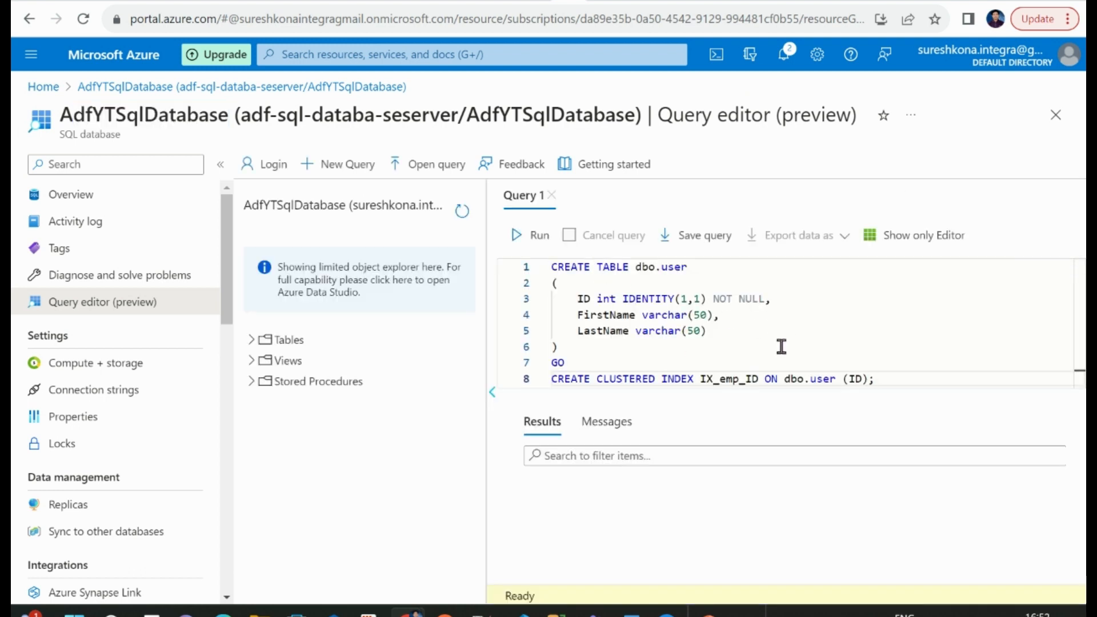
left_click(707, 361)
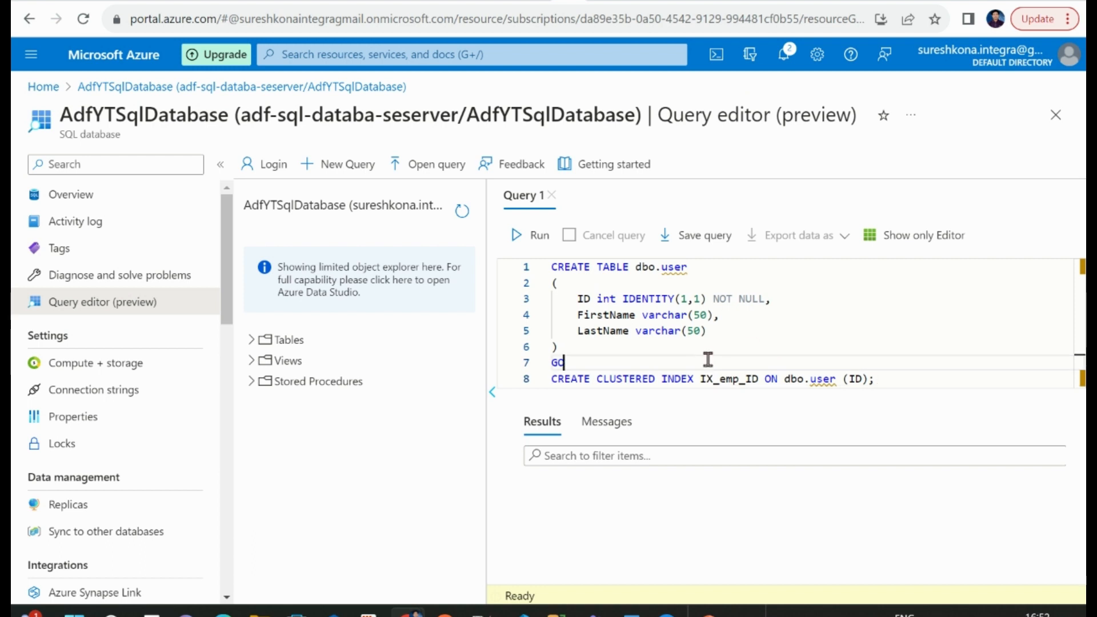
left_click(520, 235)
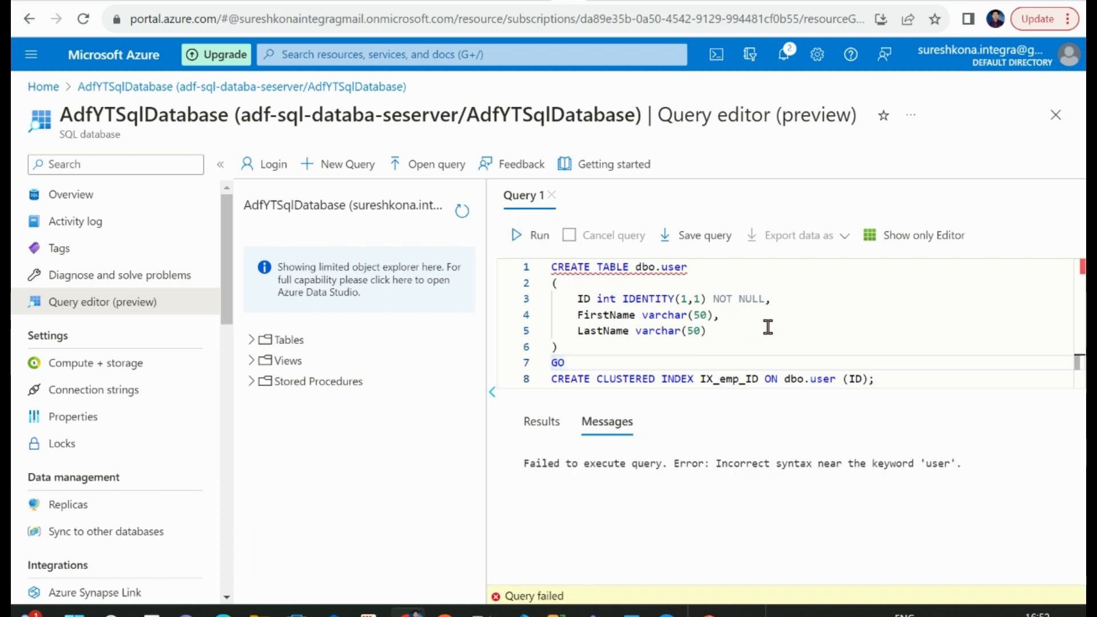
Step: Change the table name in the CREATE TABLE statement to dbo.user1
left_click(832, 350)
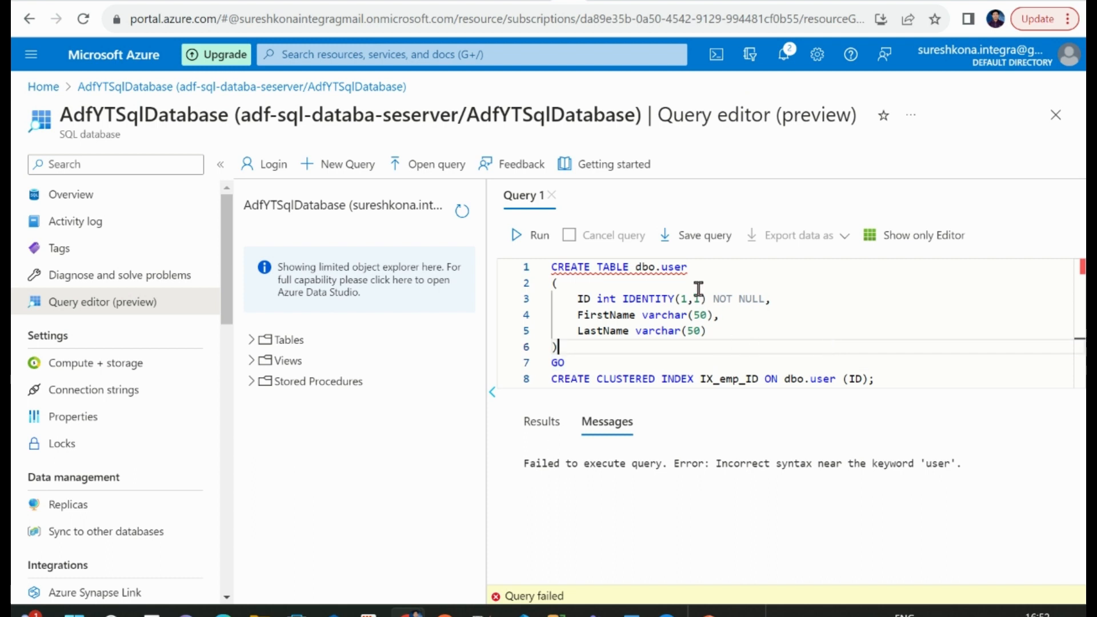
left_click(690, 267)
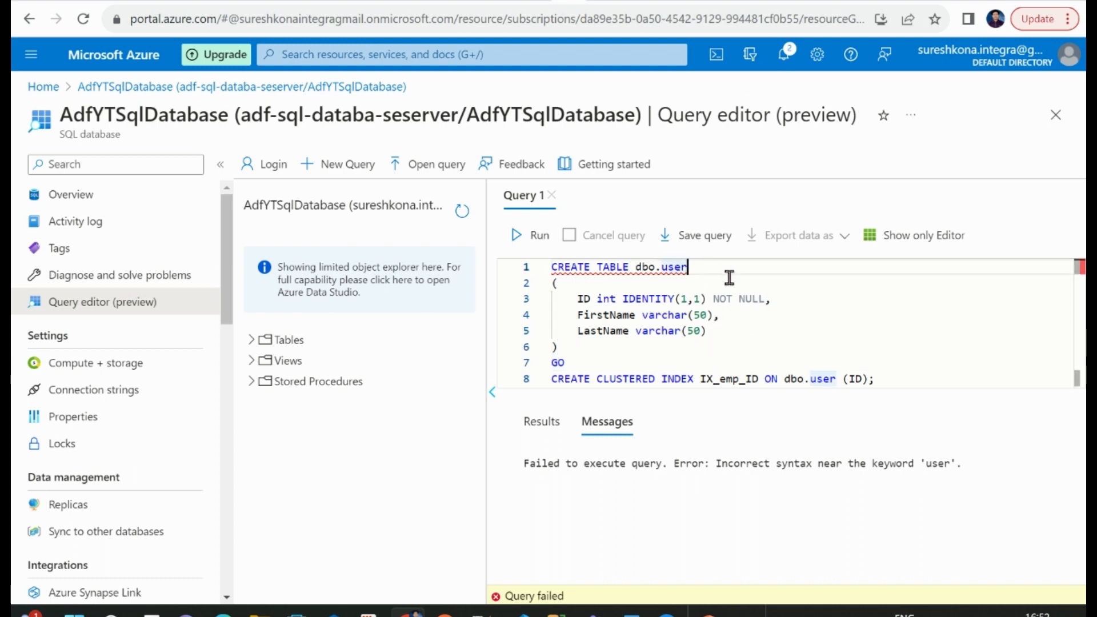
left_click(682, 268)
type("1")
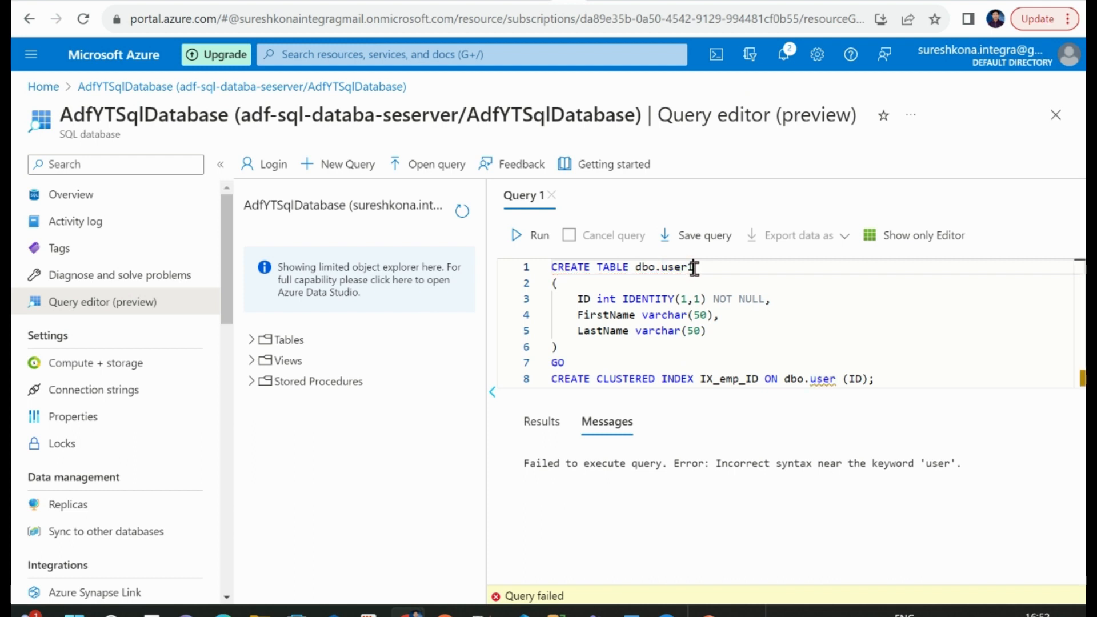
Step: Rename the table to dbo.DemoUser in both the CREATE TABLE and the CREATE CLUSTERED INDEX statements
double_click(685, 267)
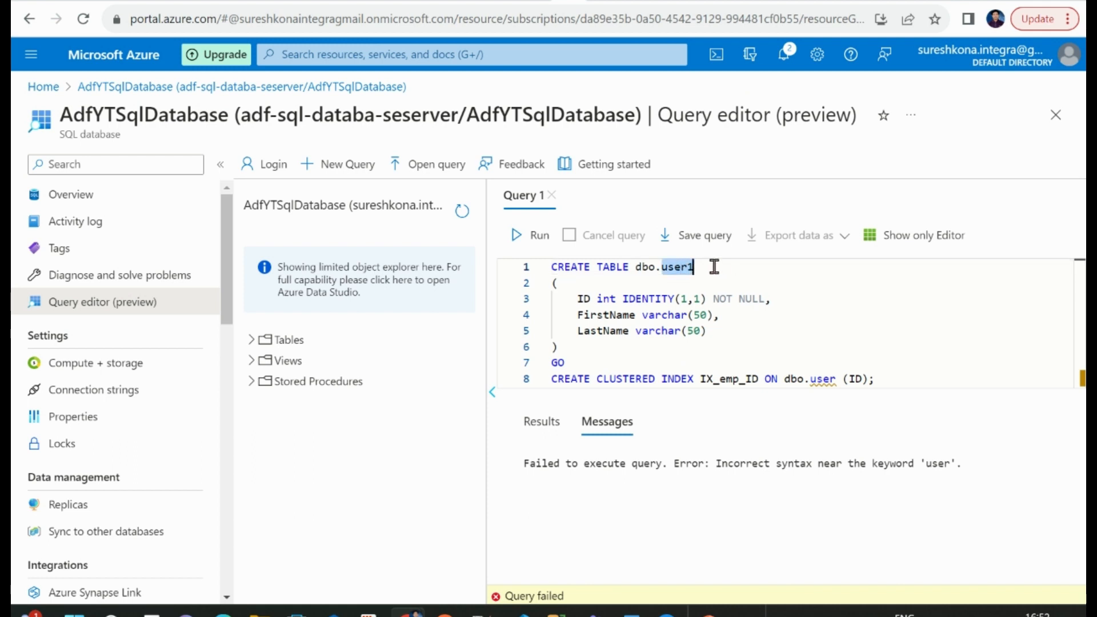
type("Demo")
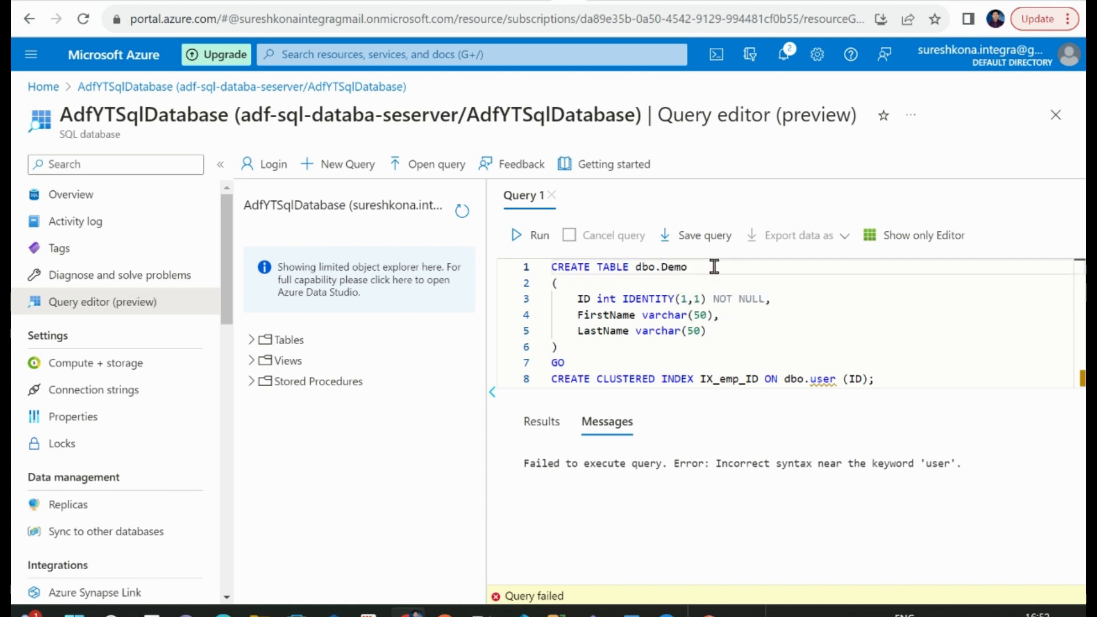
type("User")
double_click(683, 267)
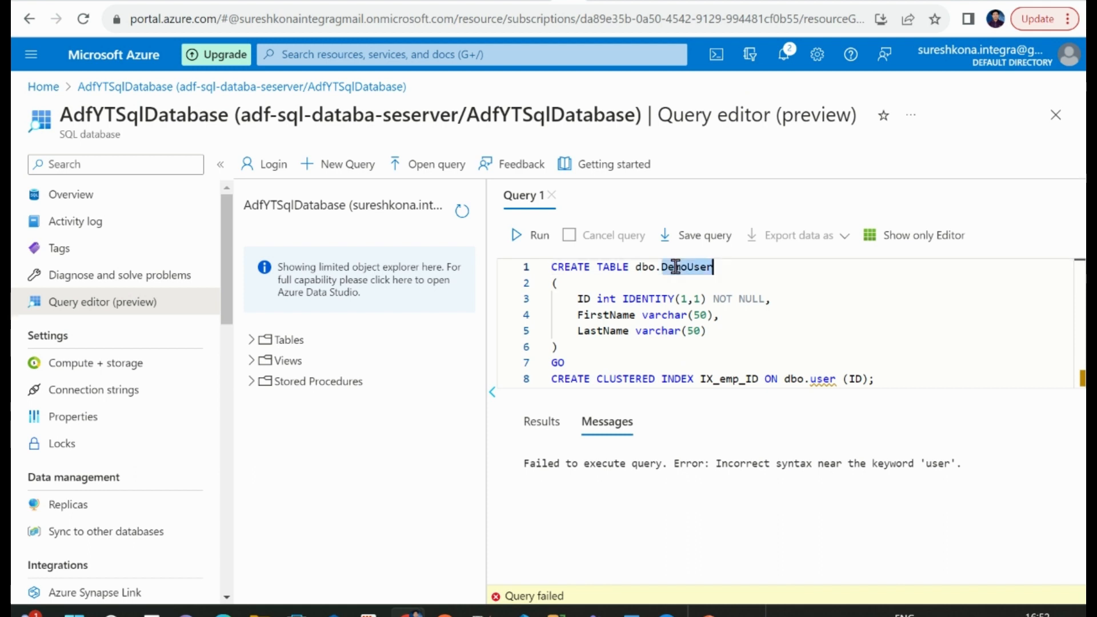
double_click(821, 379)
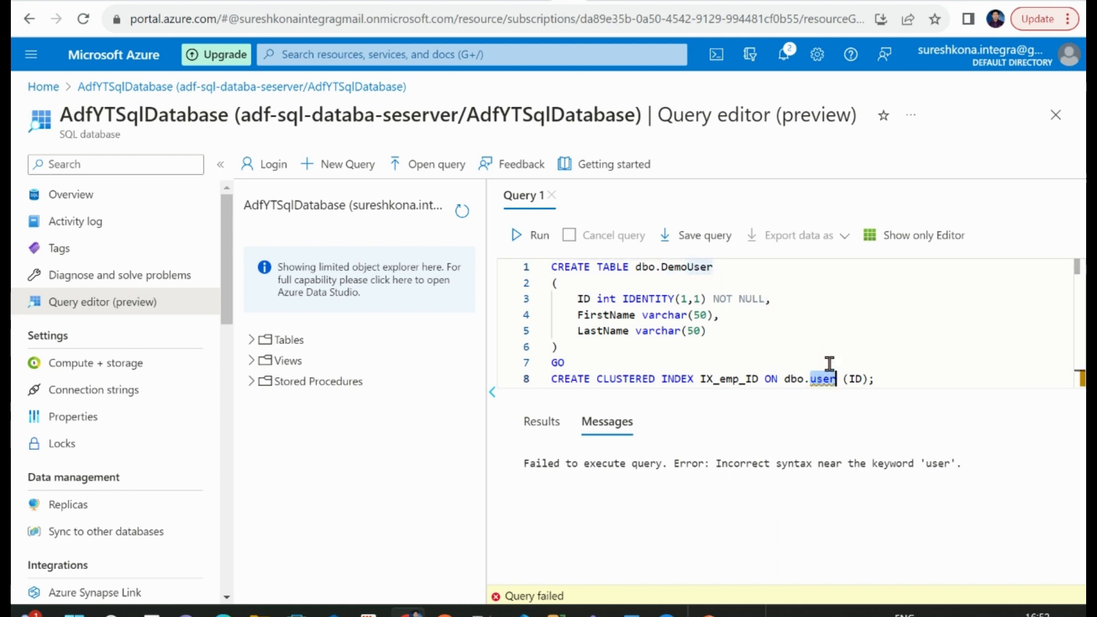
key("ctrl+v")
left_click(879, 333)
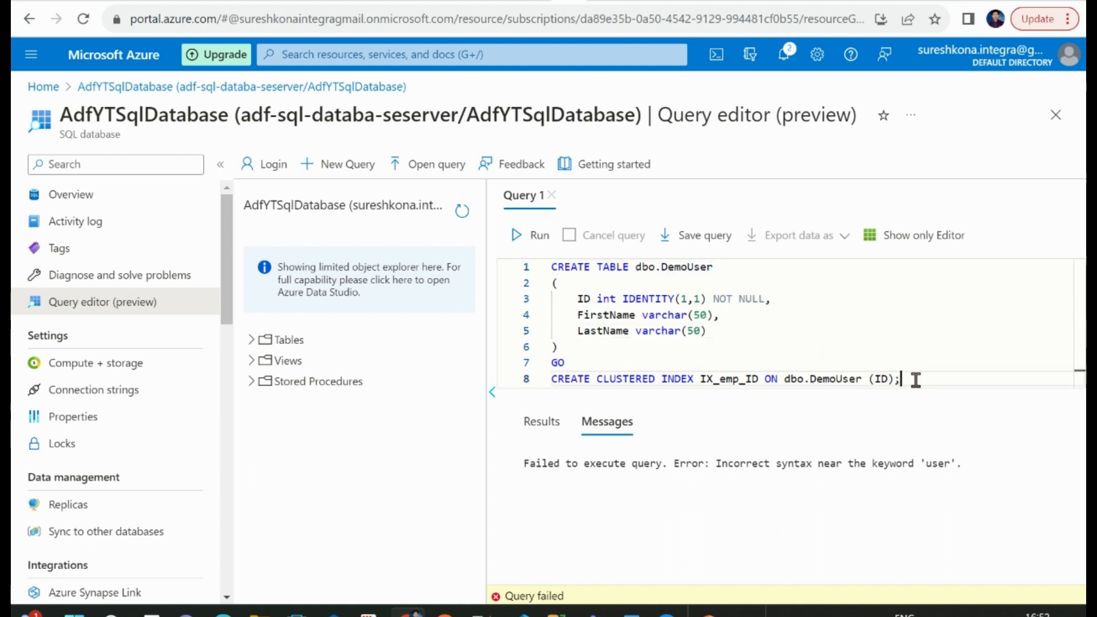
Step: Run the complete Query 1 script to create the dbo.DemoUser table and its IX_emp_ID clustered index
left_click_drag(911, 379, 550, 393)
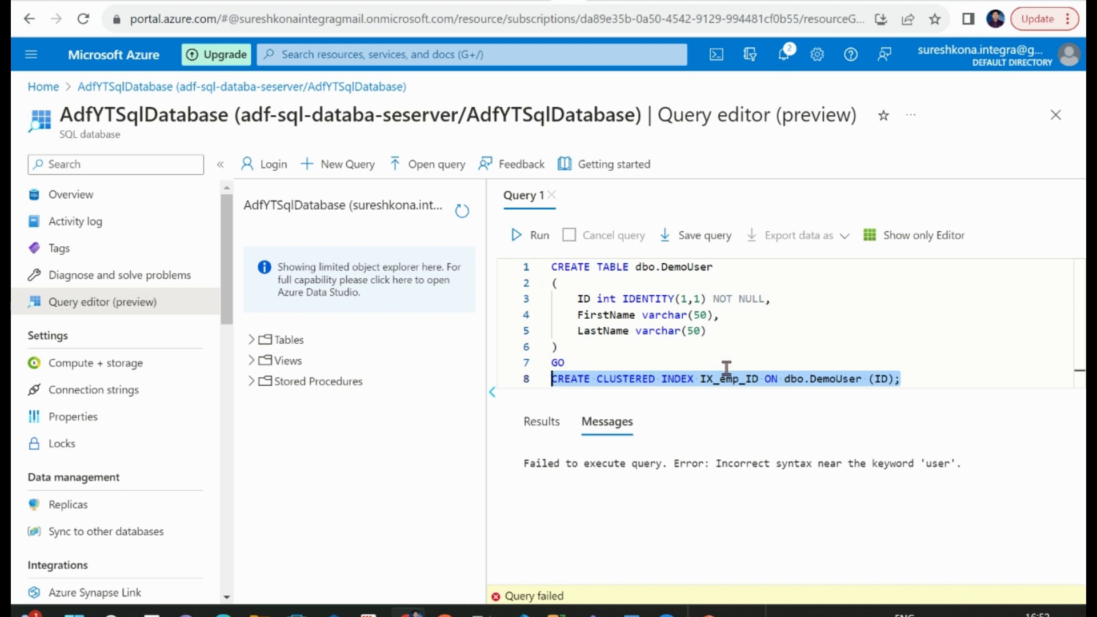
left_click(911, 379)
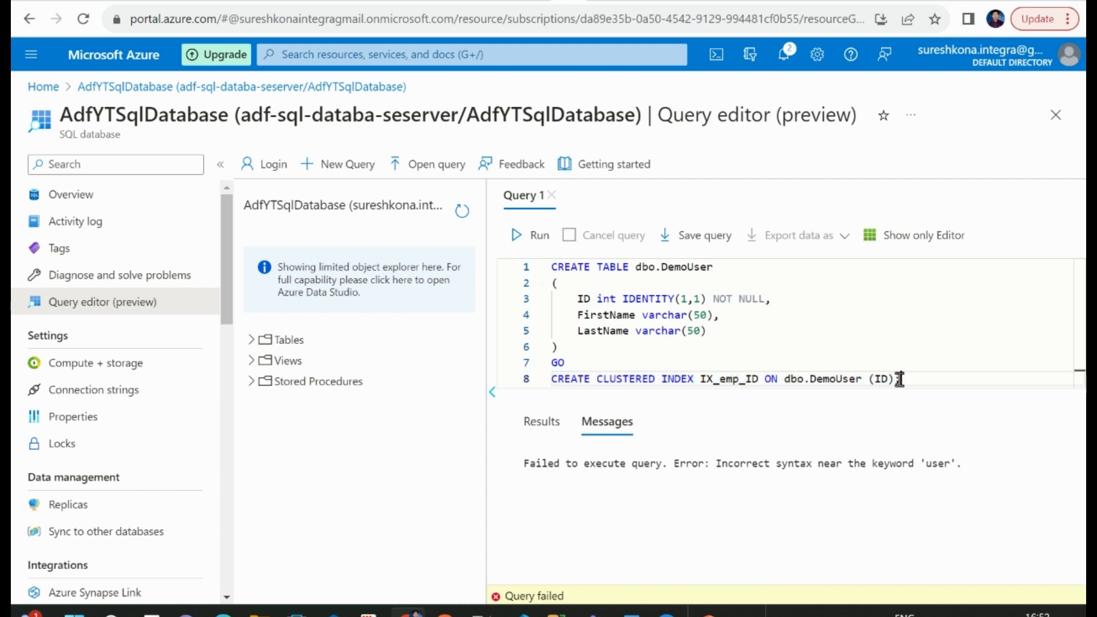
left_click(766, 299)
type(",")
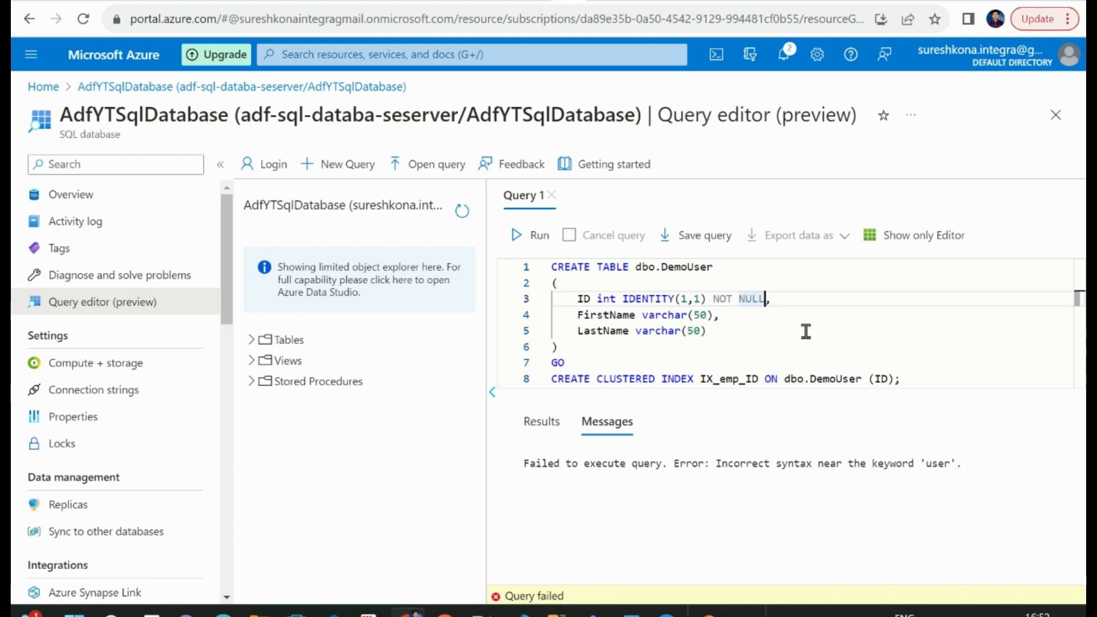
left_click(905, 379)
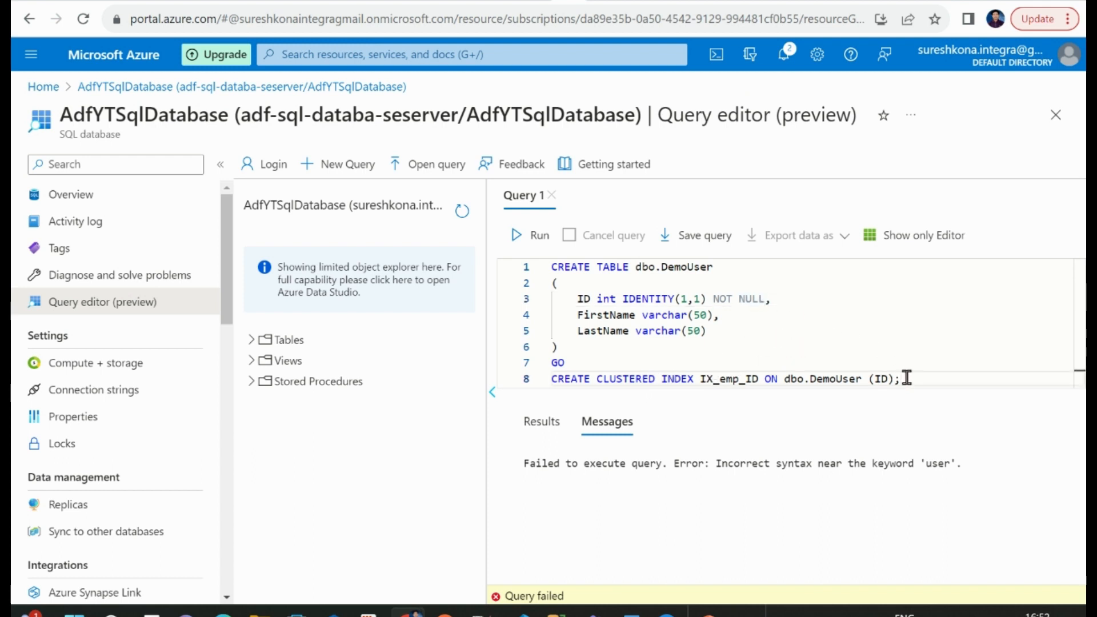
key("ctrl+a")
left_click(529, 236)
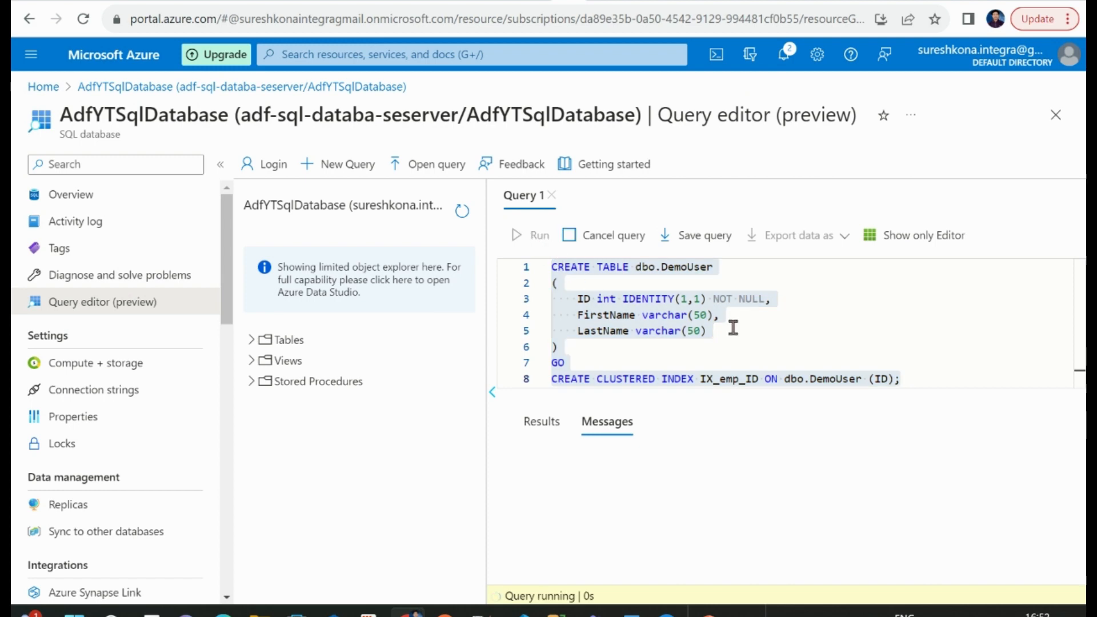
left_click(793, 330)
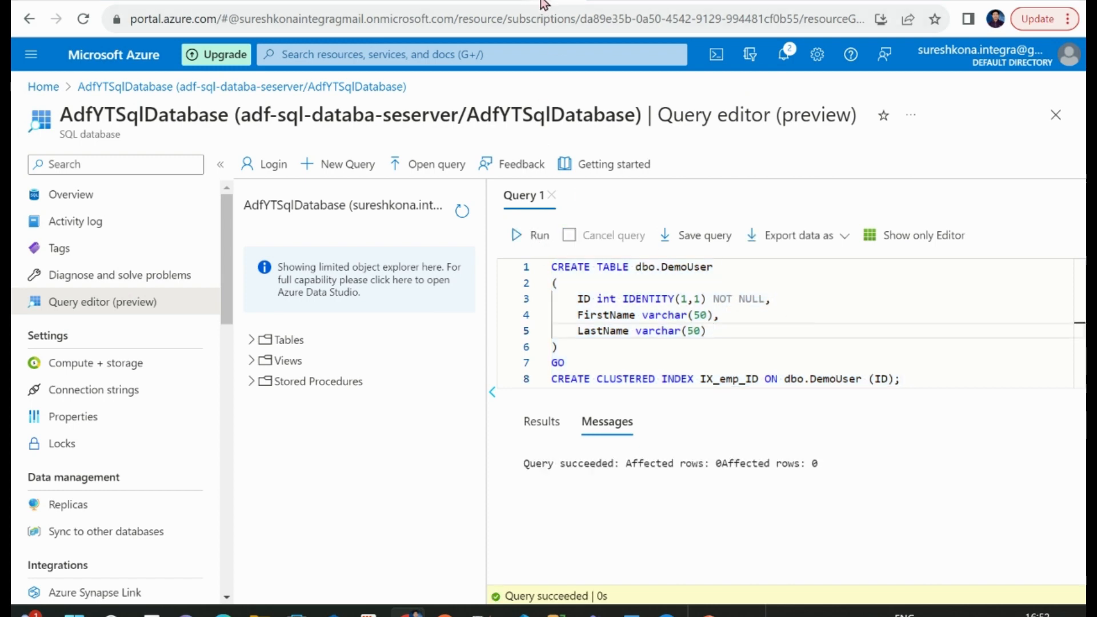
Step: Return to the Copy Data tool, set the refreshed target table to dbo.DemoUser and continue to the column mapping
left_click(589, 5)
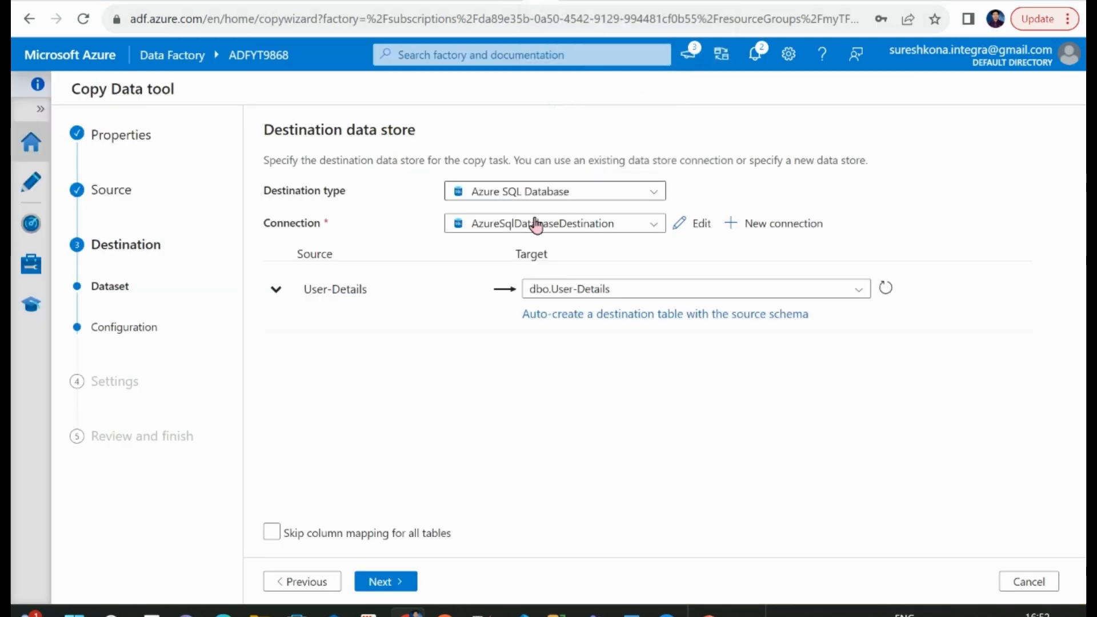
left_click(886, 288)
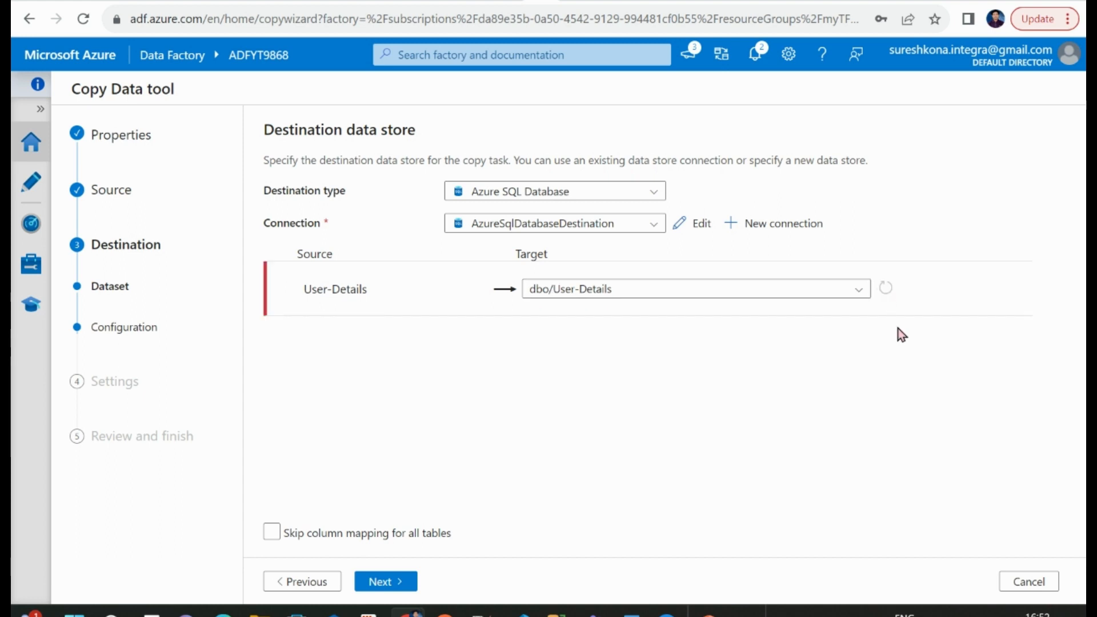
left_click(858, 289)
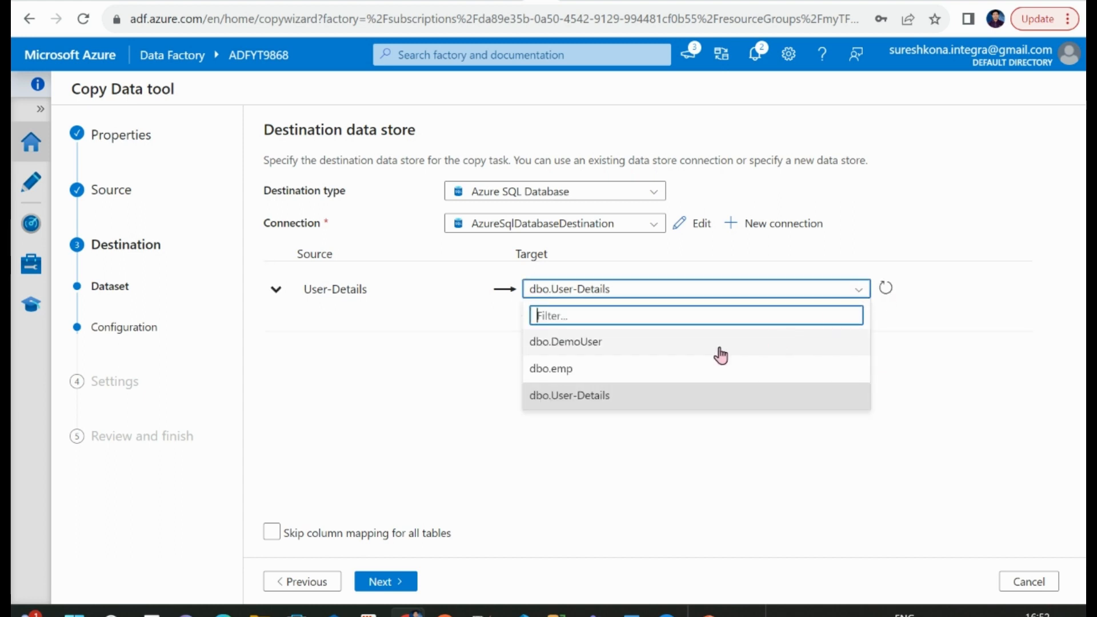
left_click(583, 342)
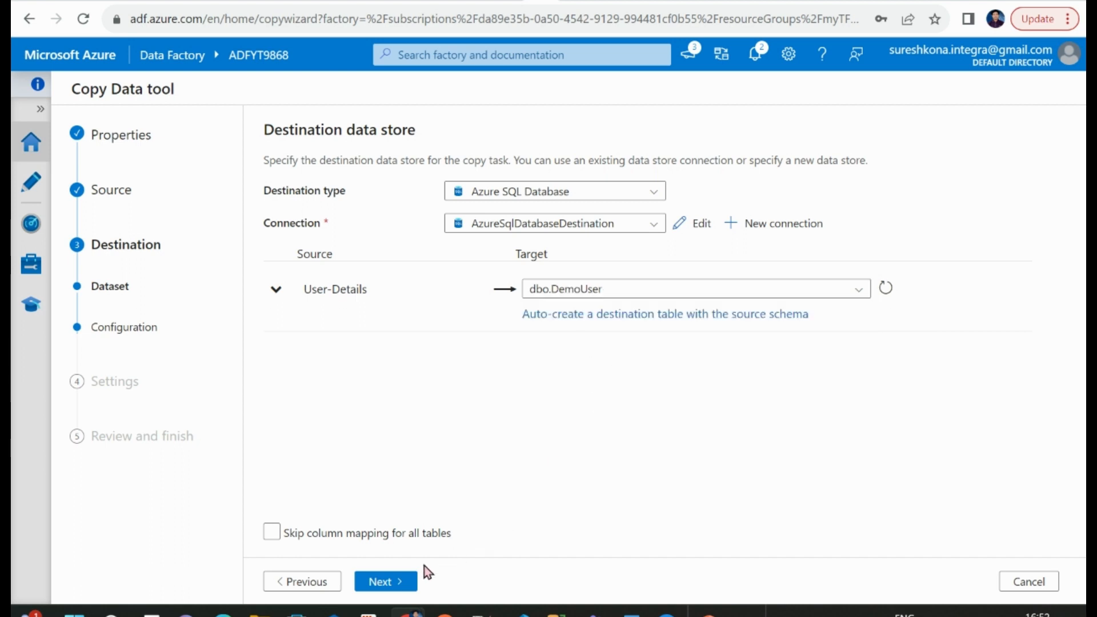
left_click(379, 581)
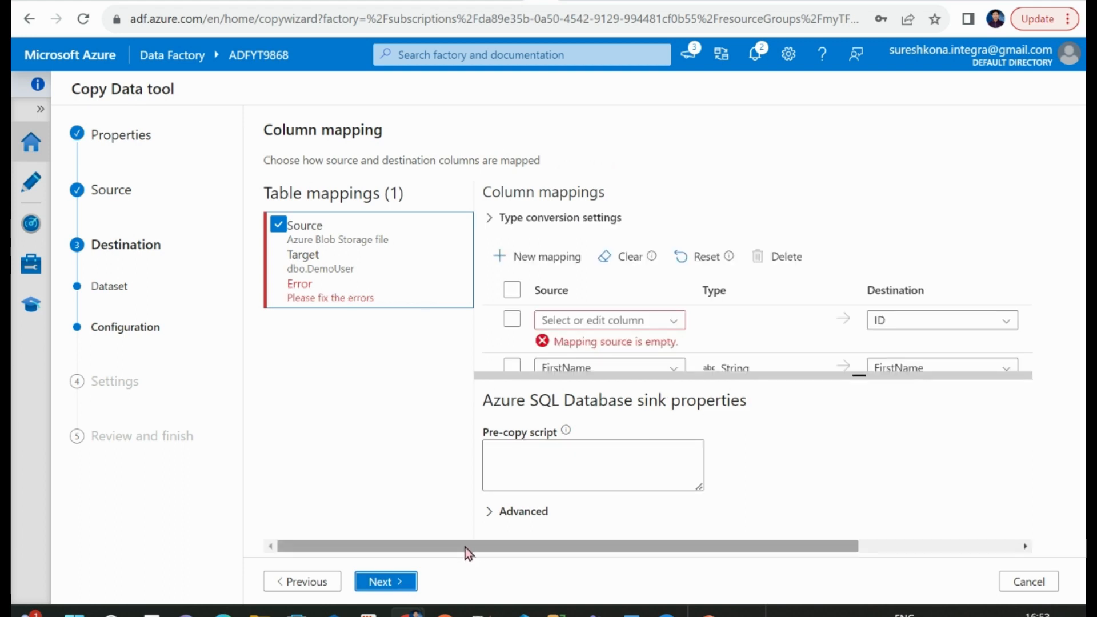
Step: Compare the column mappings with the ID column definition in the CREATE TABLE script of the database query editor
scroll(777, 312, "down", 1)
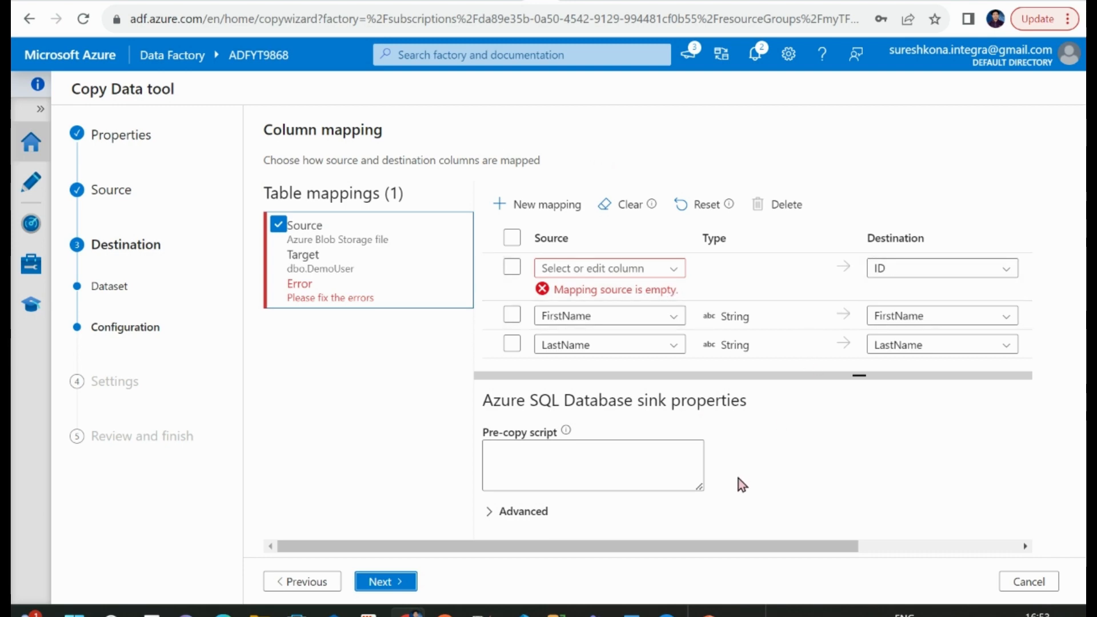
key("alt+Tab")
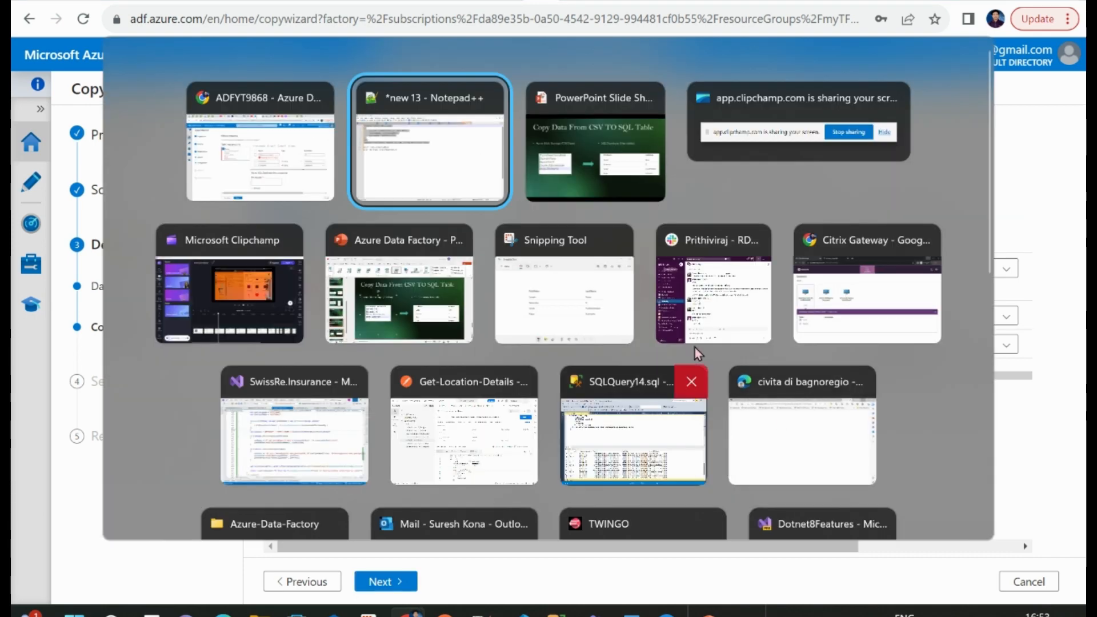
left_click(294, 176)
key("alt+Tab")
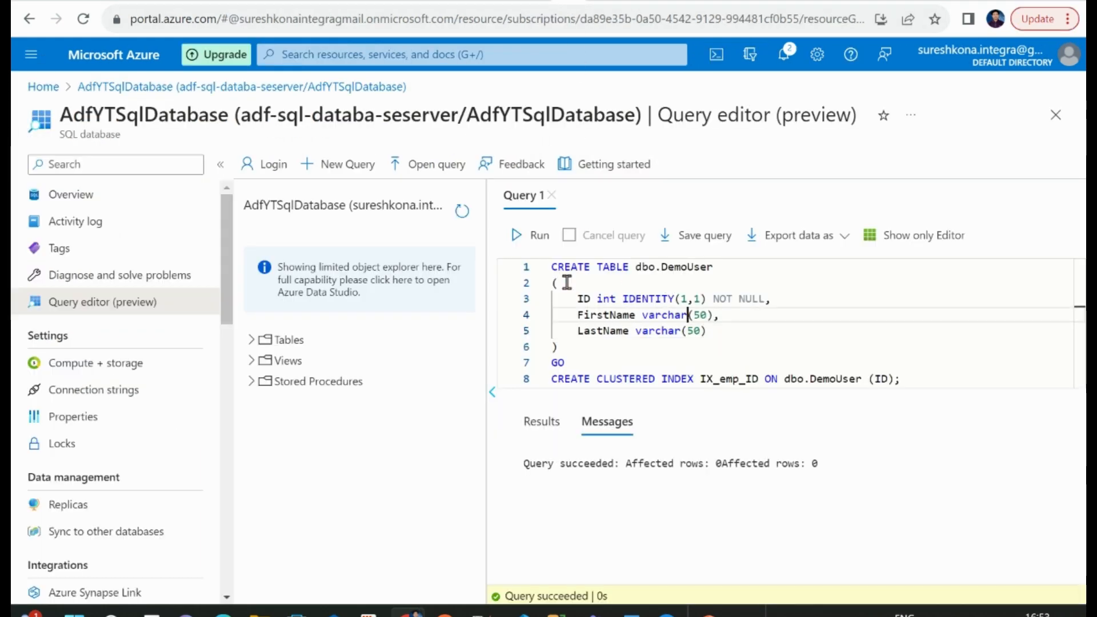
left_click_drag(570, 307, 783, 299)
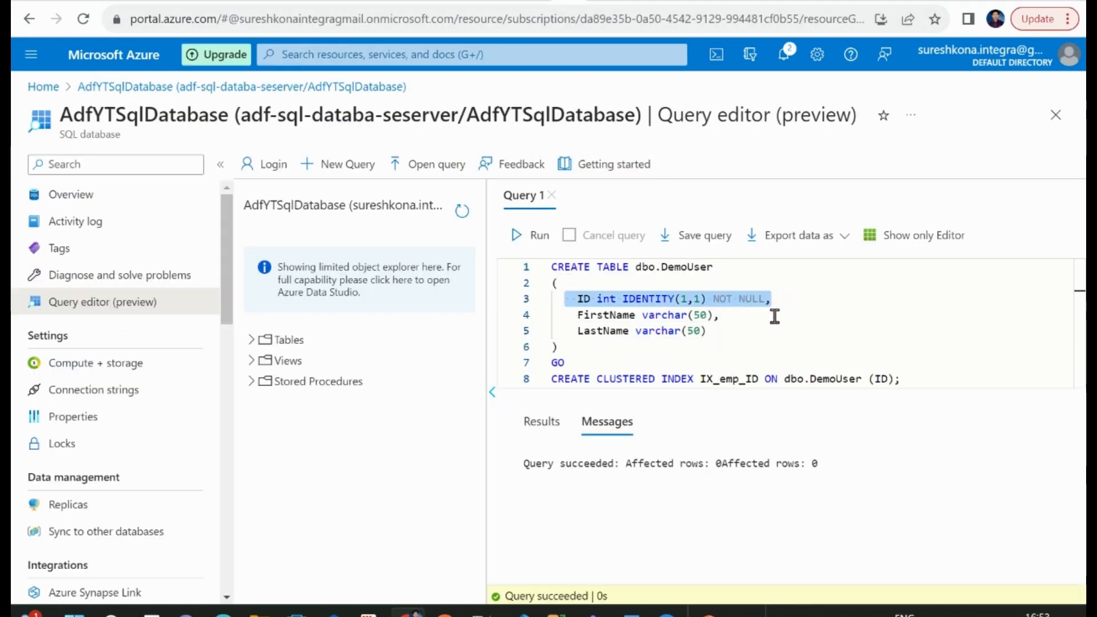
left_click(765, 317)
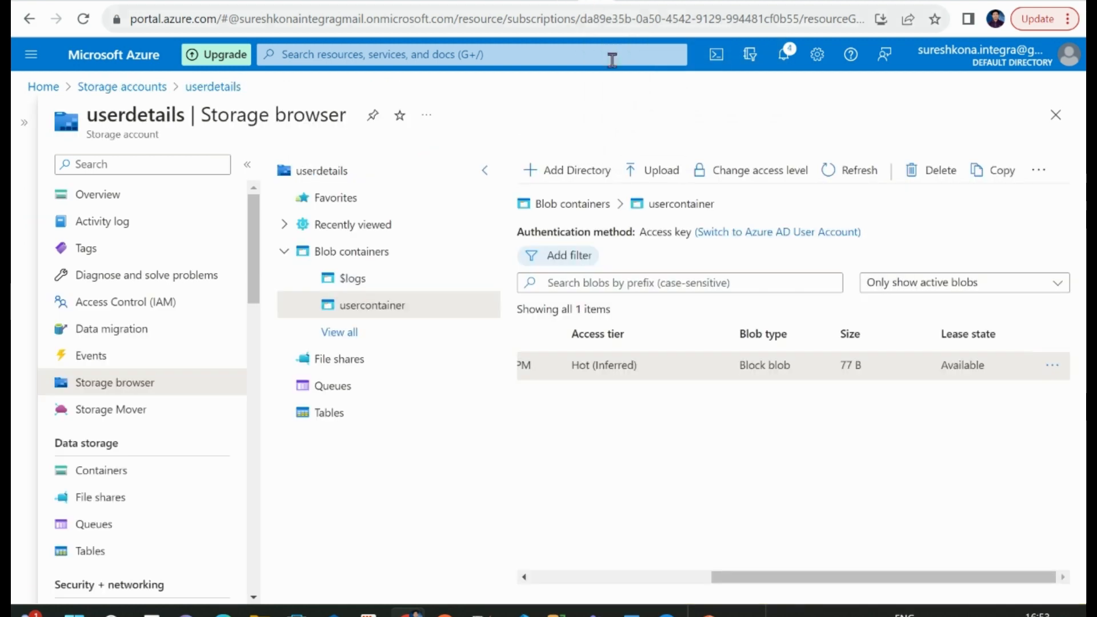
Step: Open the User-Details.txt blob from usercontainer in the userdetails storage browser to check its columns
key("alt+Tab")
left_click_drag(789, 578, 734, 580)
left_click_drag(908, 577, 1034, 577)
left_click(1052, 374)
left_click(960, 250)
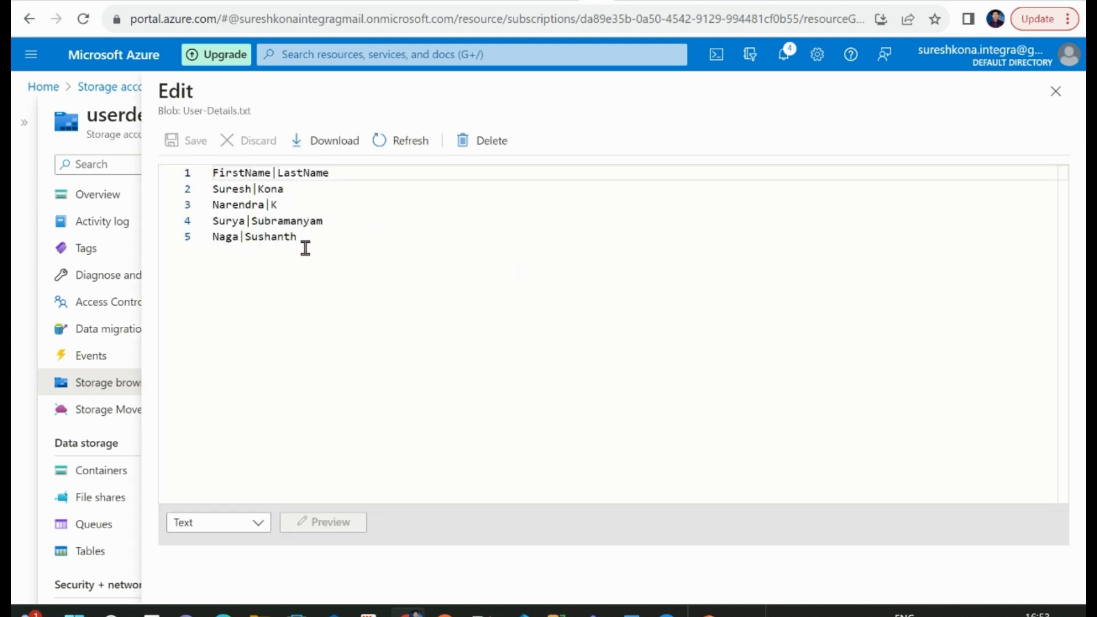
Step: Return to the Copy Data tool and delete the column mapping for the ID destination, leaving the pre-copy script empty
left_click(543, 2)
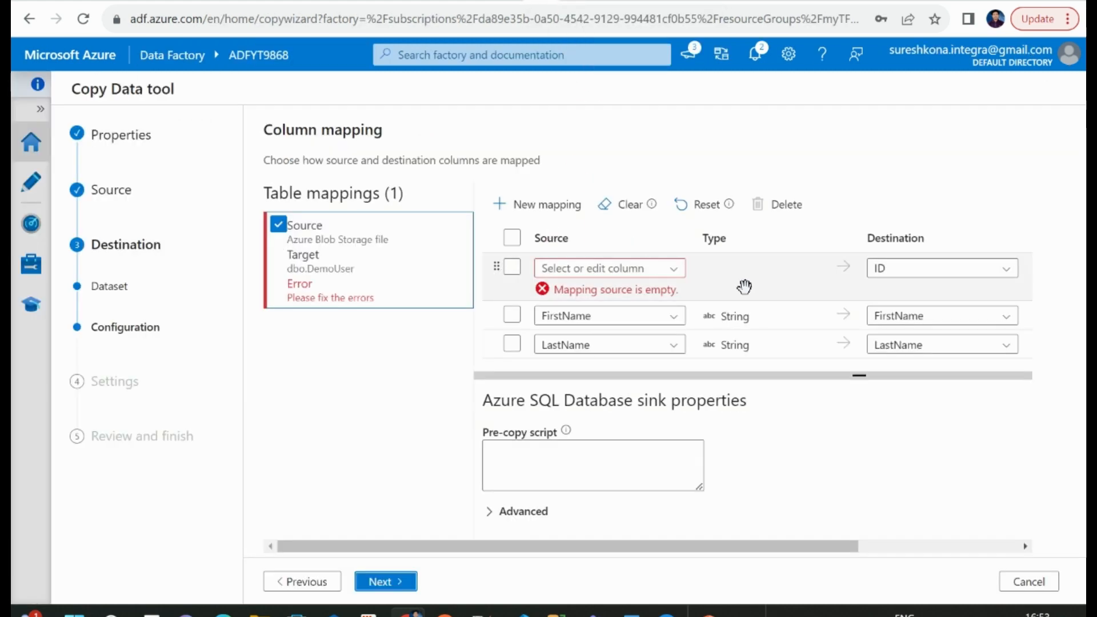
left_click(512, 267)
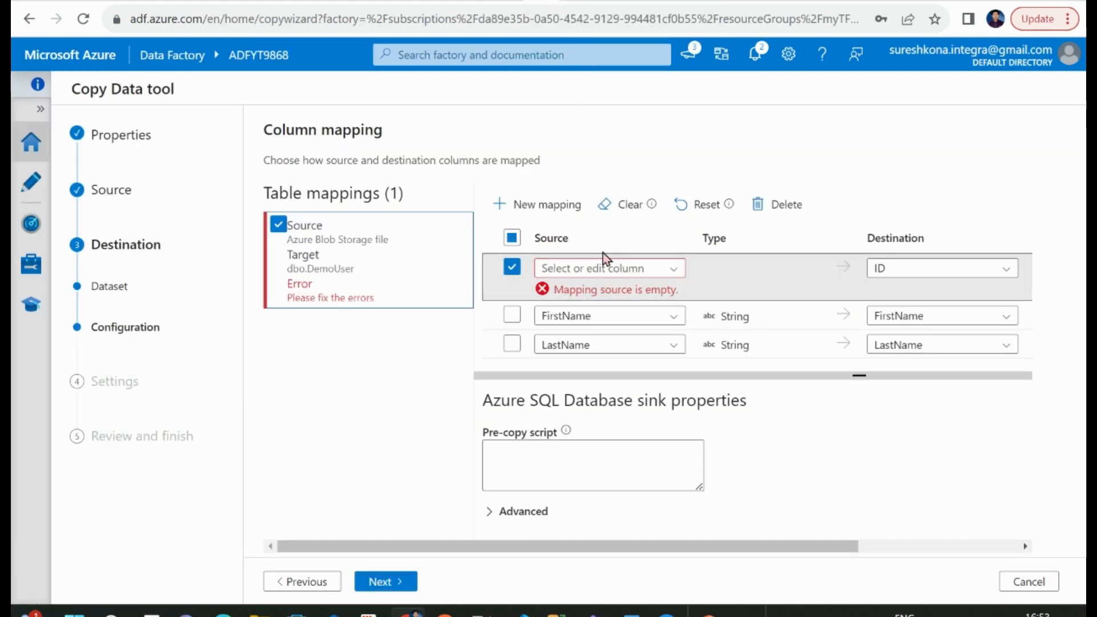
left_click(762, 212)
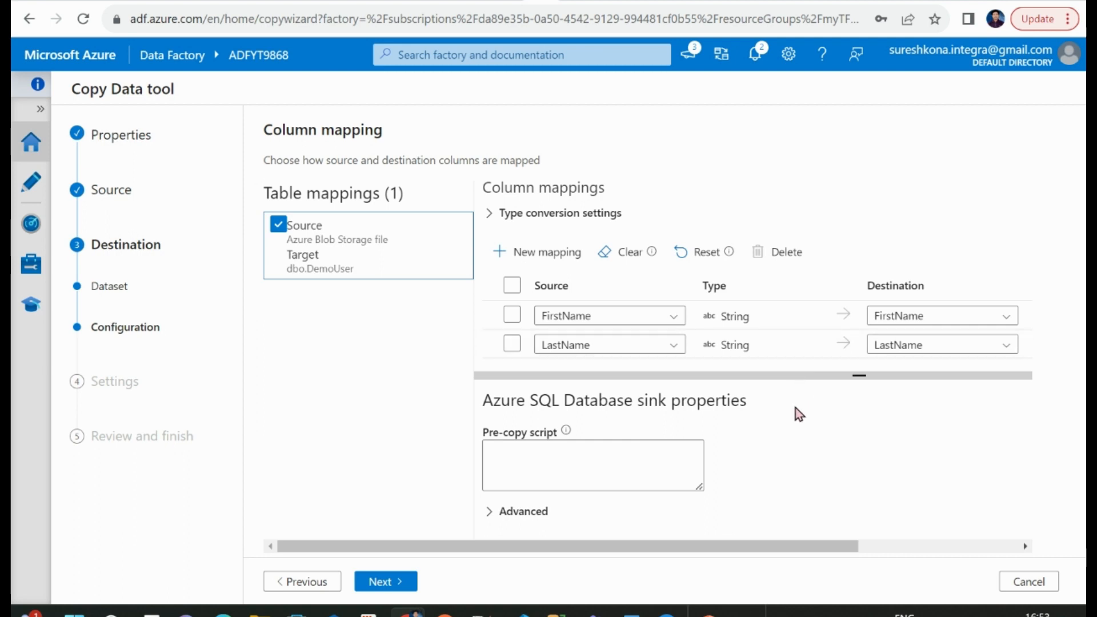
left_click(600, 456)
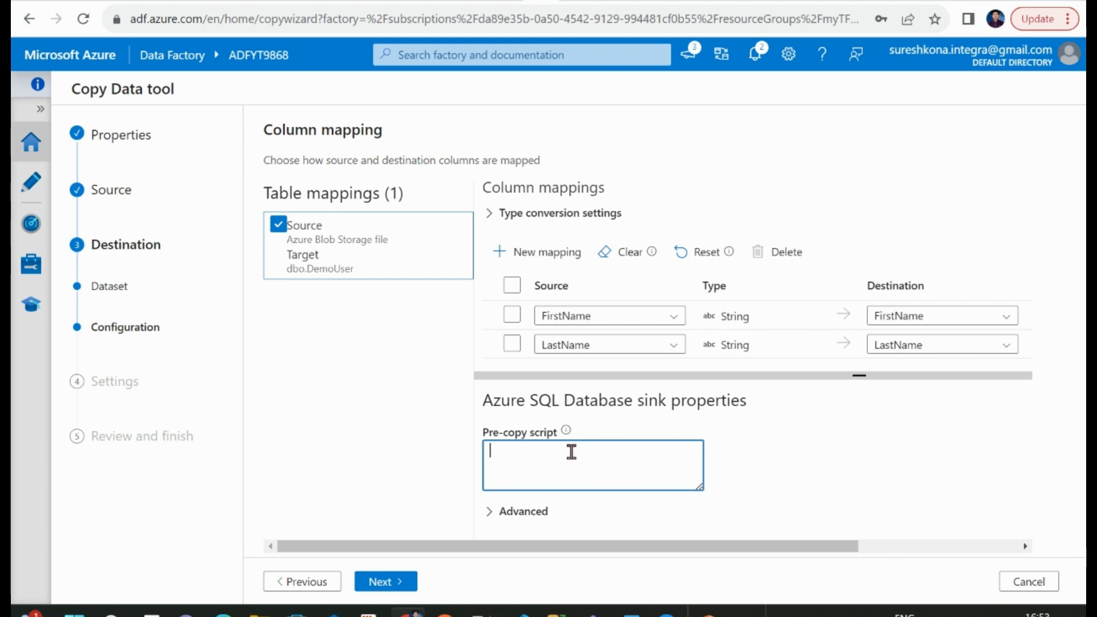
left_click(742, 457)
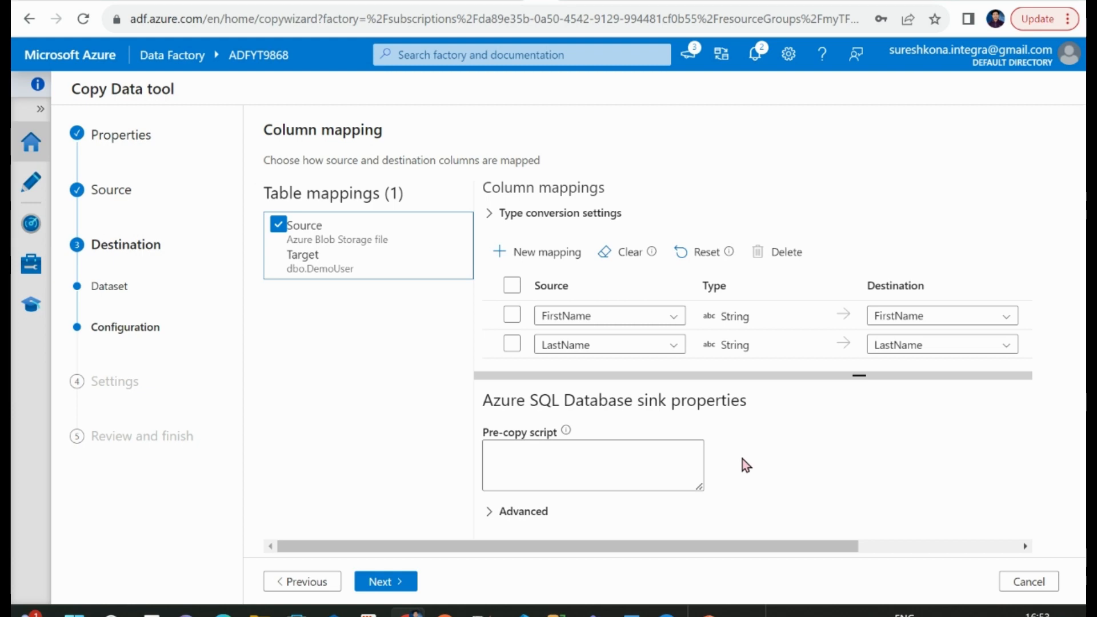
Step: Accept the column mappings and default task settings, and review the source, destination and copy settings in the summary
left_click(401, 582)
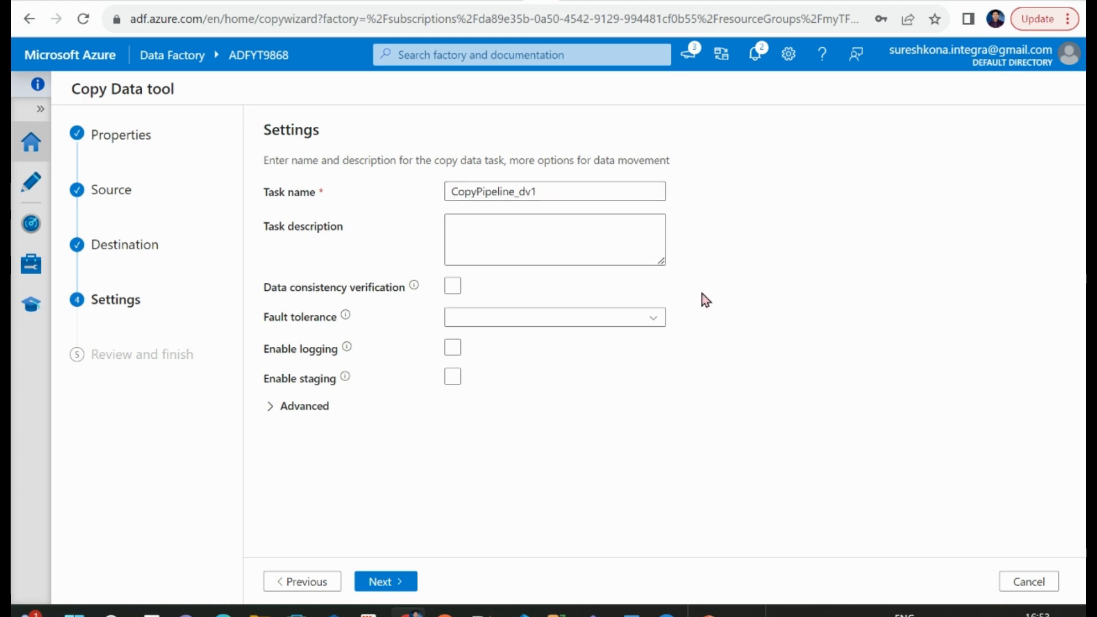
left_click(405, 580)
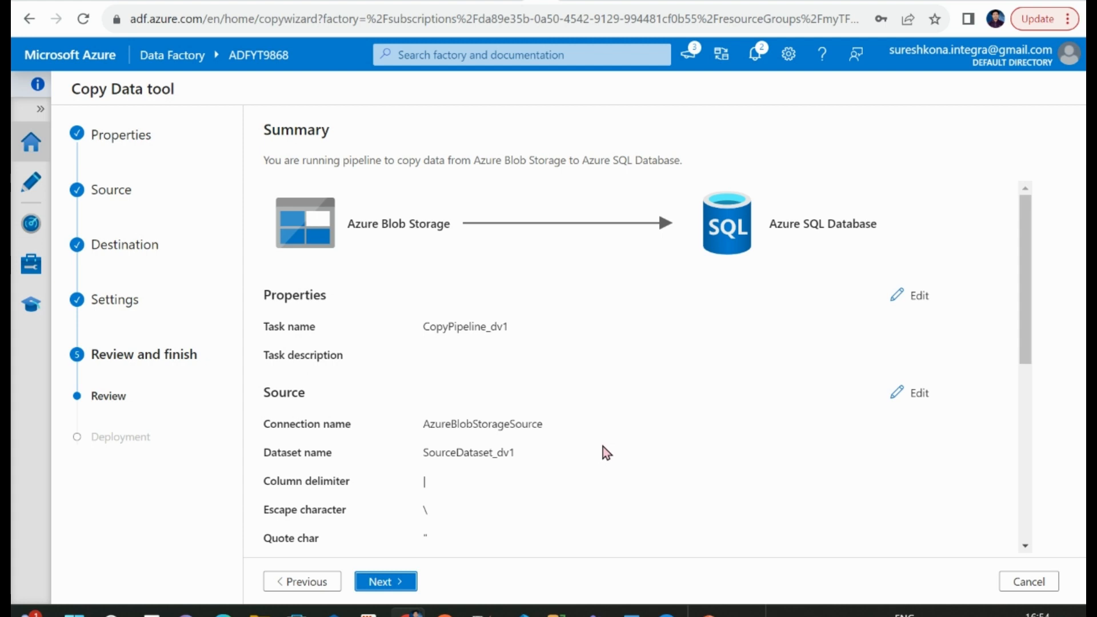
scroll(563, 453, "down", 3)
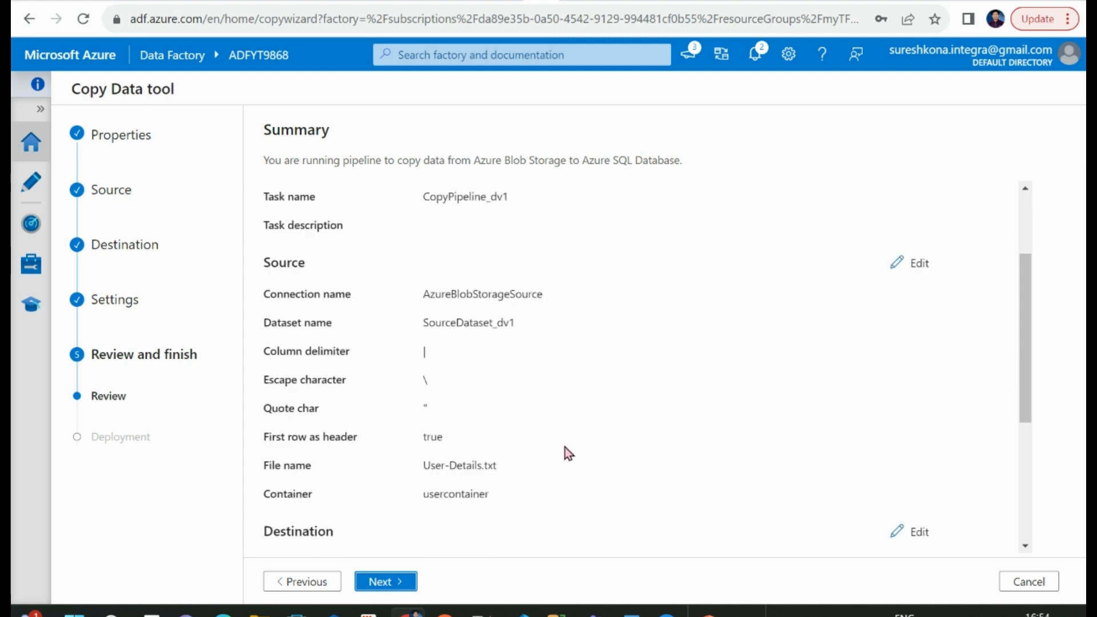
scroll(566, 454, "up", 3)
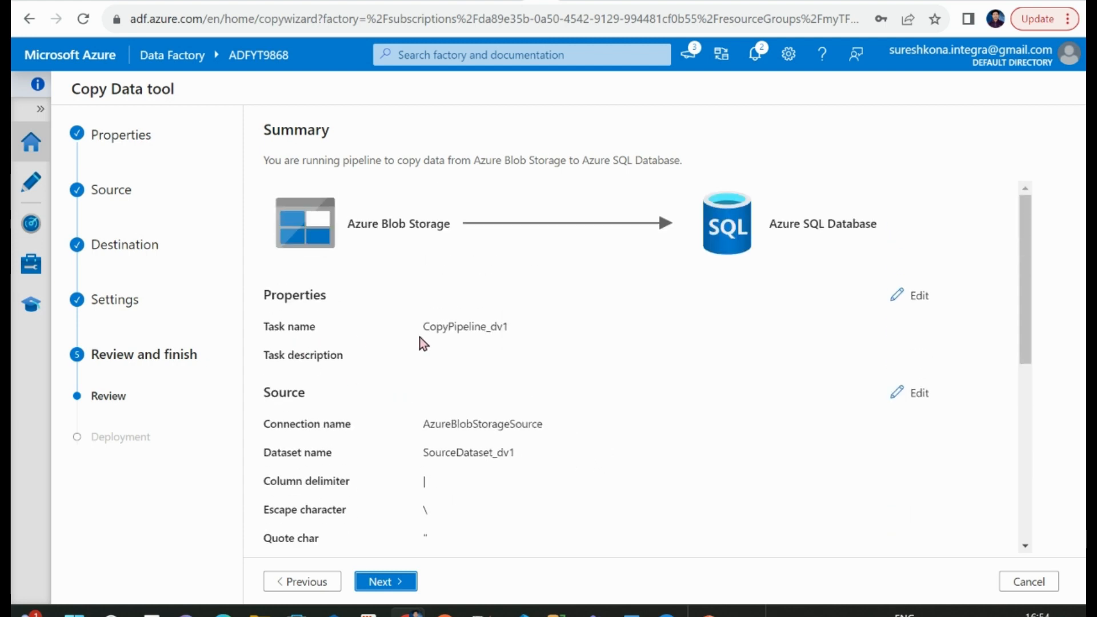
scroll(528, 441, "down", 1)
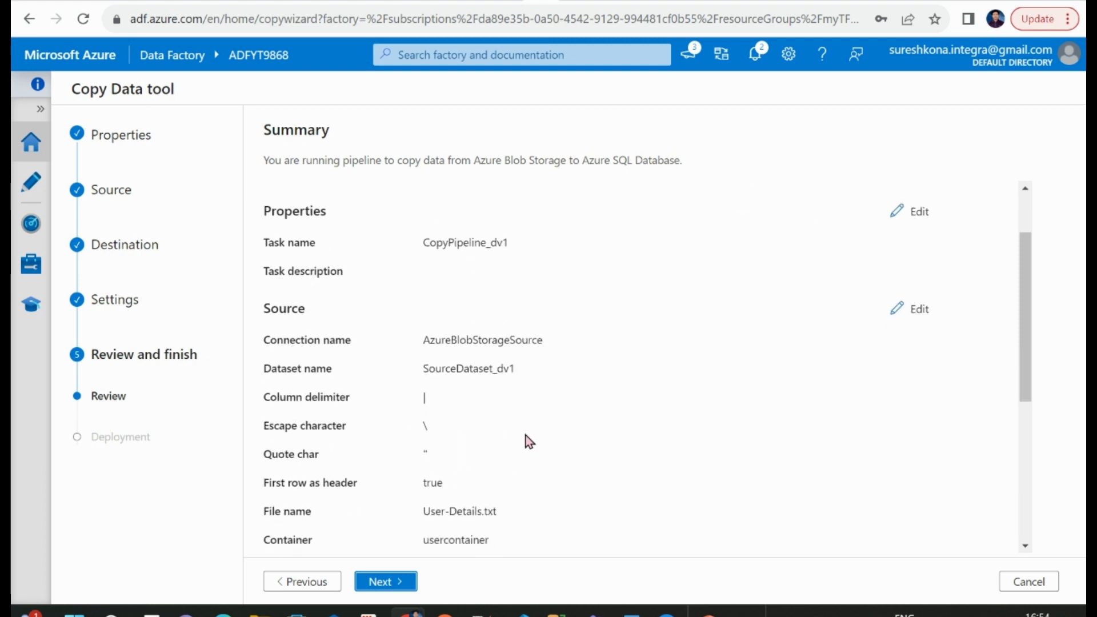
scroll(500, 432, "down", 2)
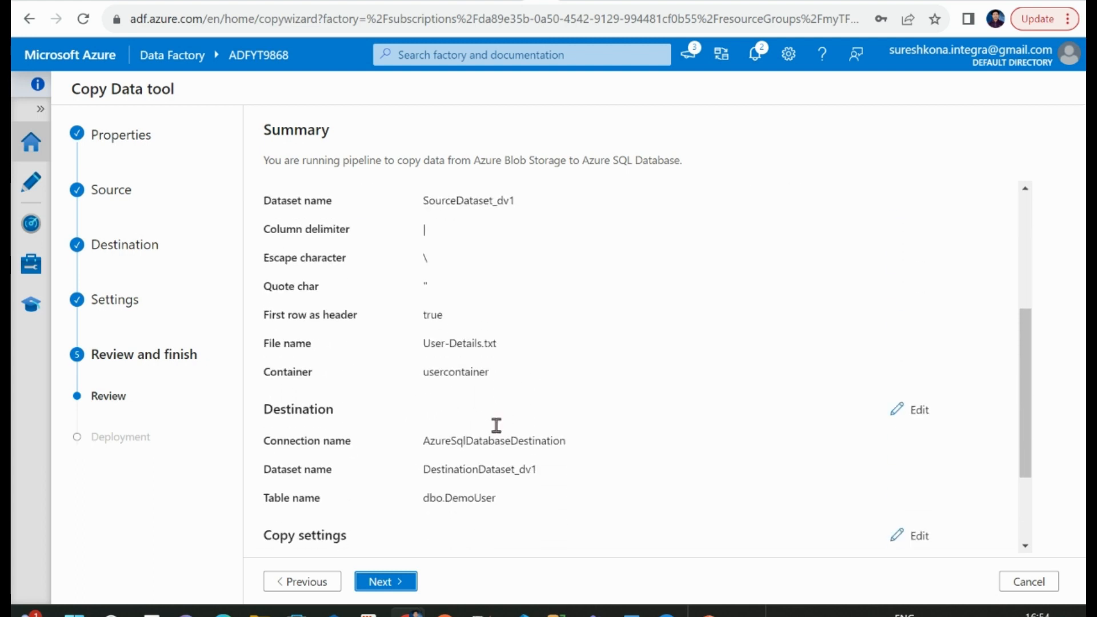
scroll(494, 407, "down", 1)
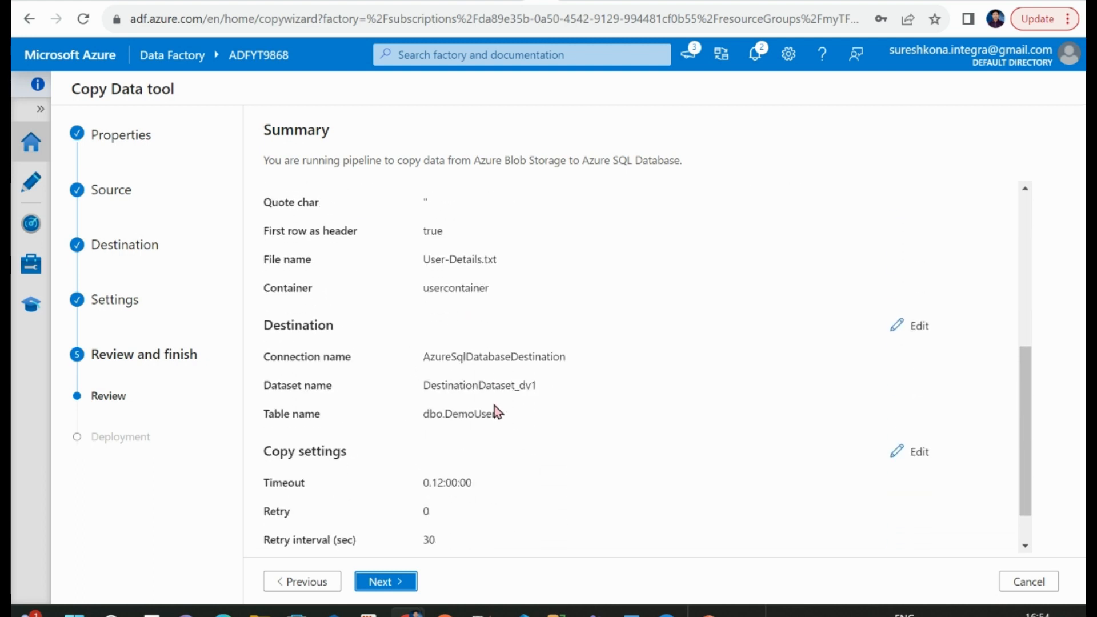
scroll(490, 429, "down", 1)
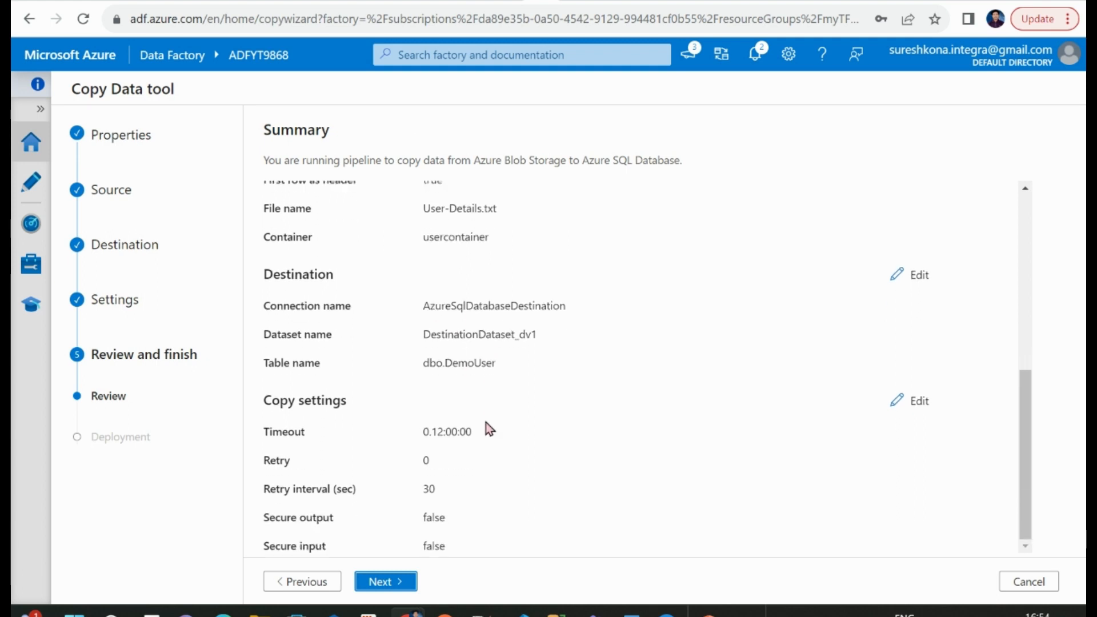
Step: Deploy the copy pipeline from the summary and open the activity runs of CopyPipeline_dv1 in monitoring
scroll(591, 400, "up", 5)
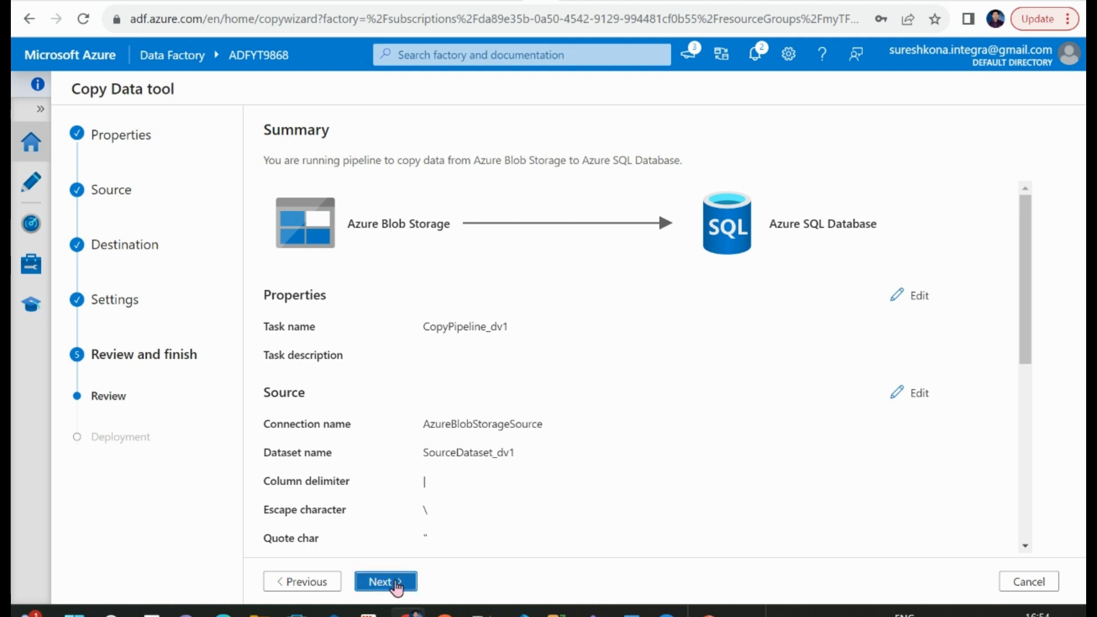
left_click(379, 581)
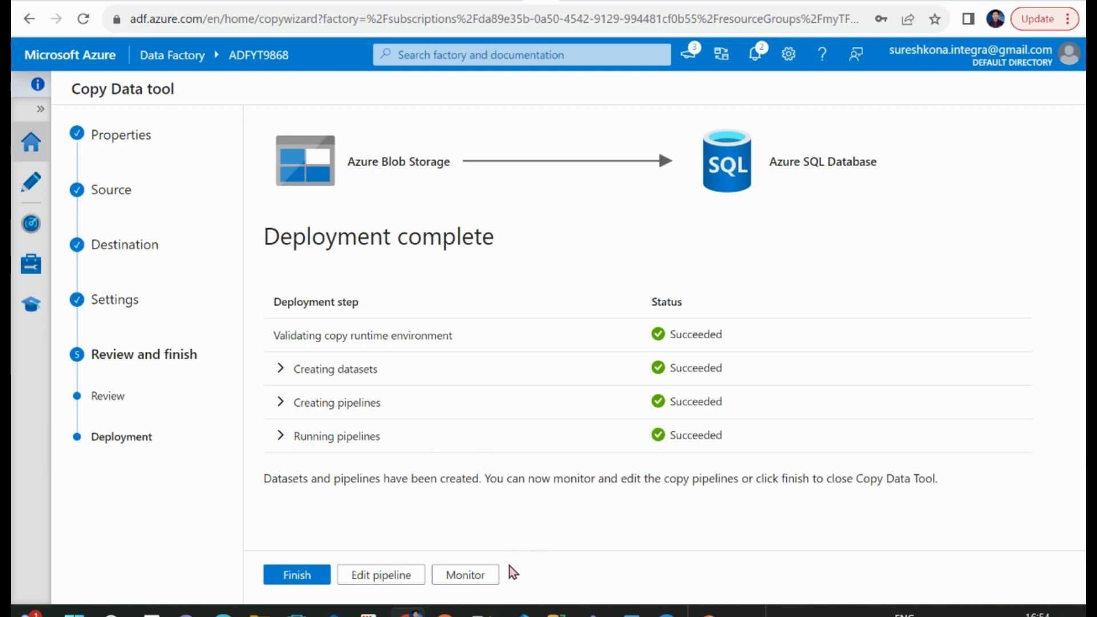
left_click(462, 576)
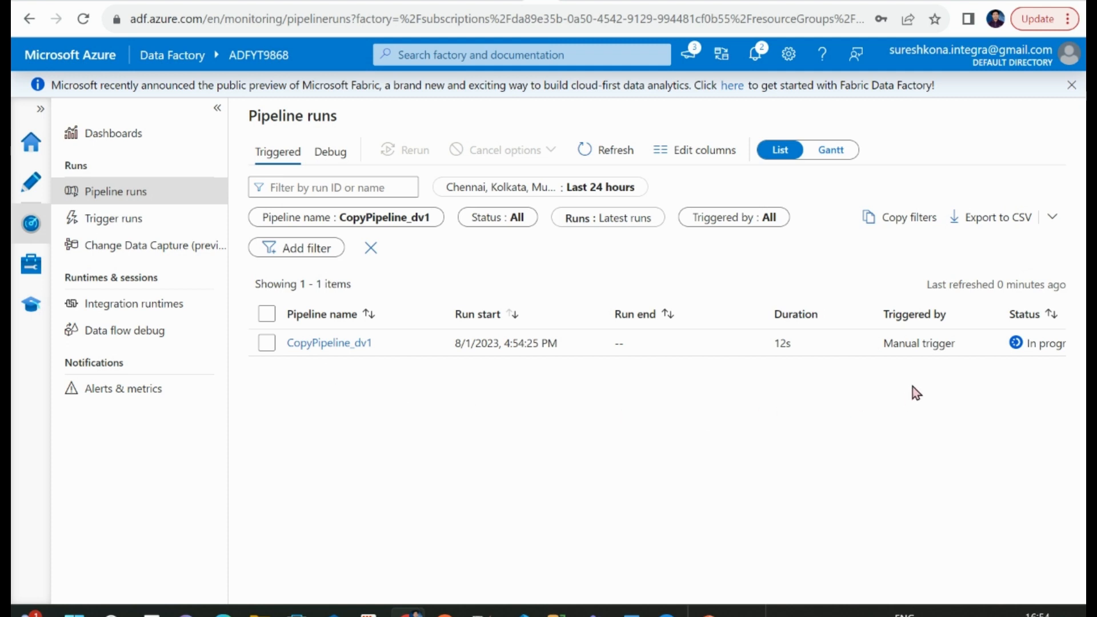
left_click(336, 343)
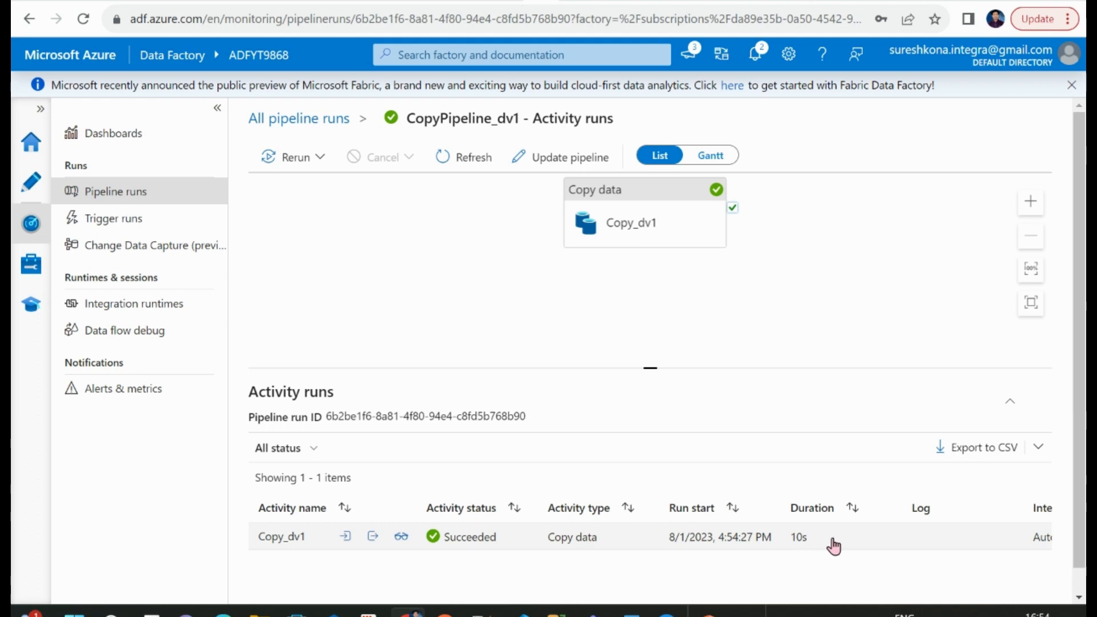
Step: Review the run details of the Copy_dv1 activity, checking the rows written and durations, and close them
left_click(402, 538)
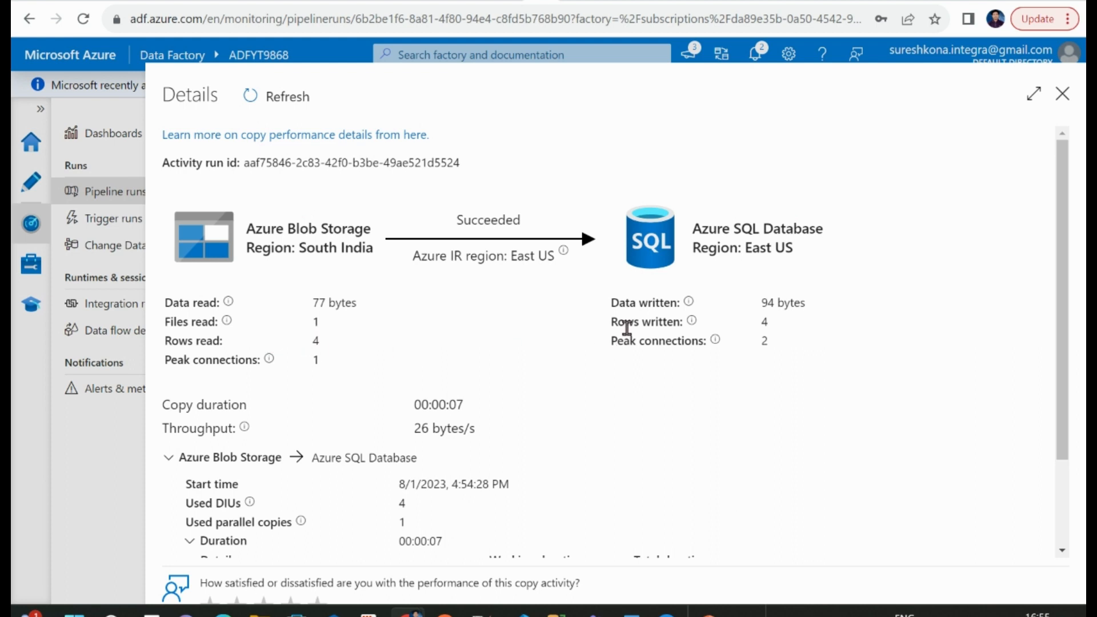
left_click_drag(613, 322, 732, 329)
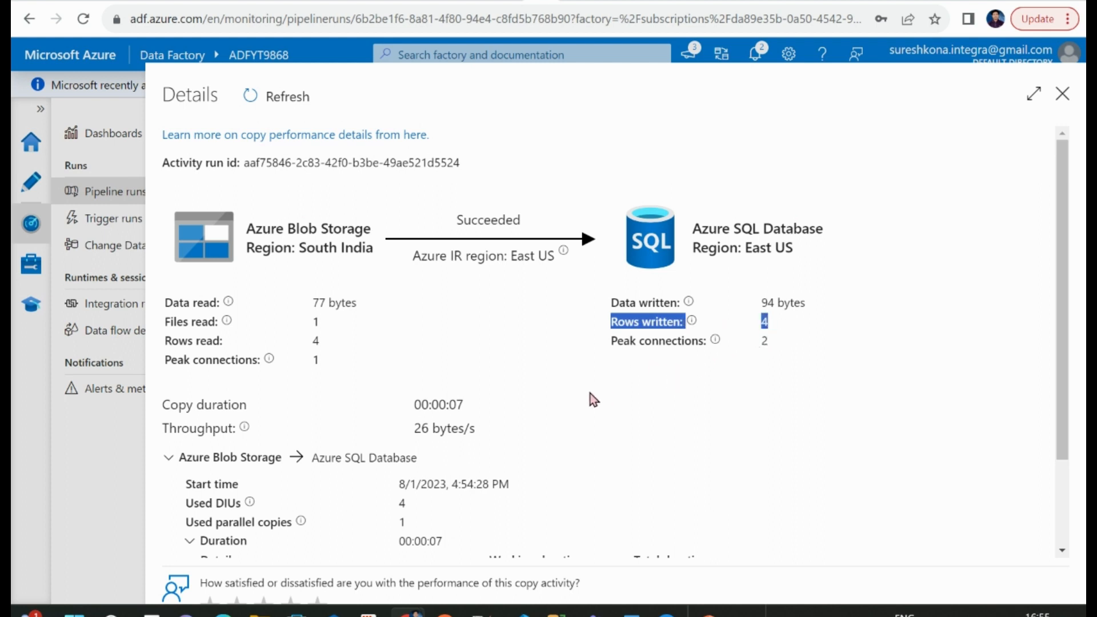
scroll(579, 385, "down", 2)
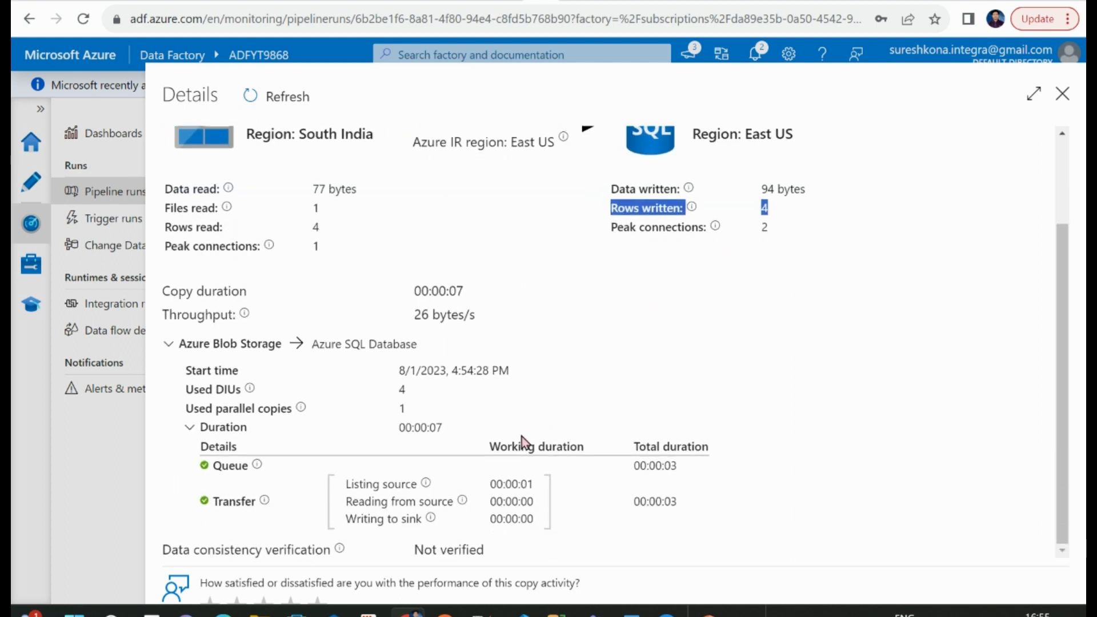
scroll(552, 387, "up", 2)
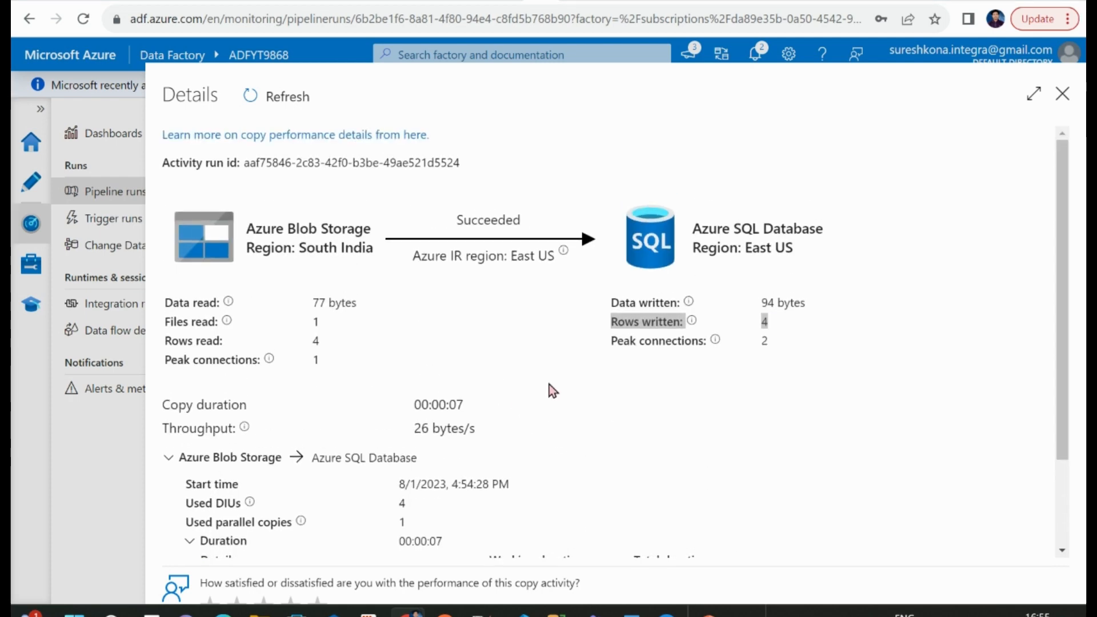
left_click(1061, 98)
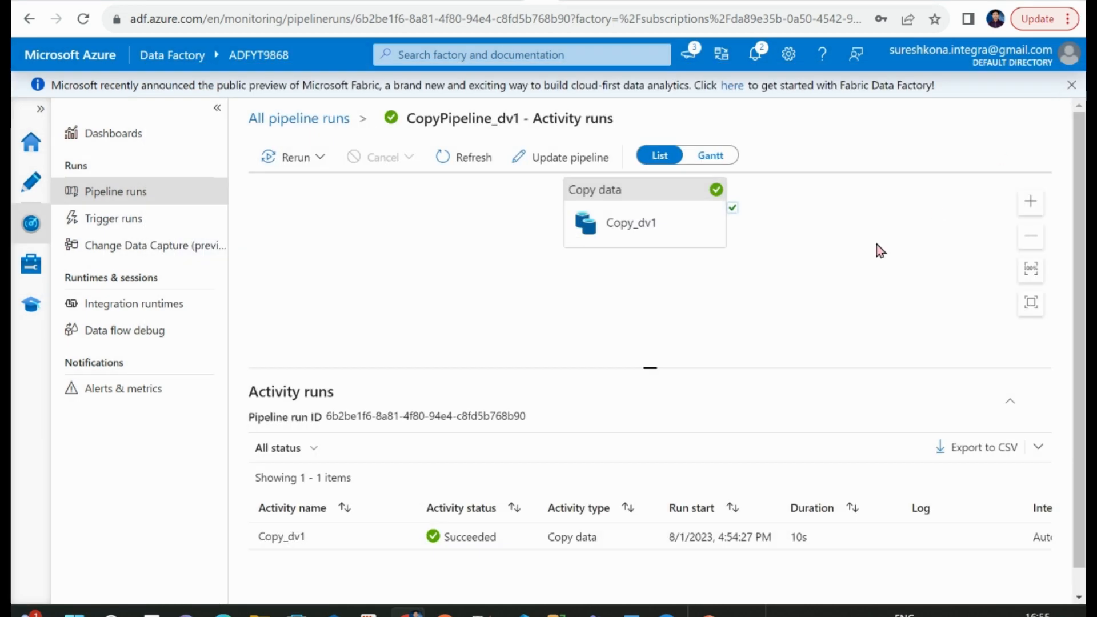
Step: In the AdfYTSqlDatabase query editor, replace the script with "Select * from DemoUser" and run it
left_click(570, 1)
left_click(751, 331)
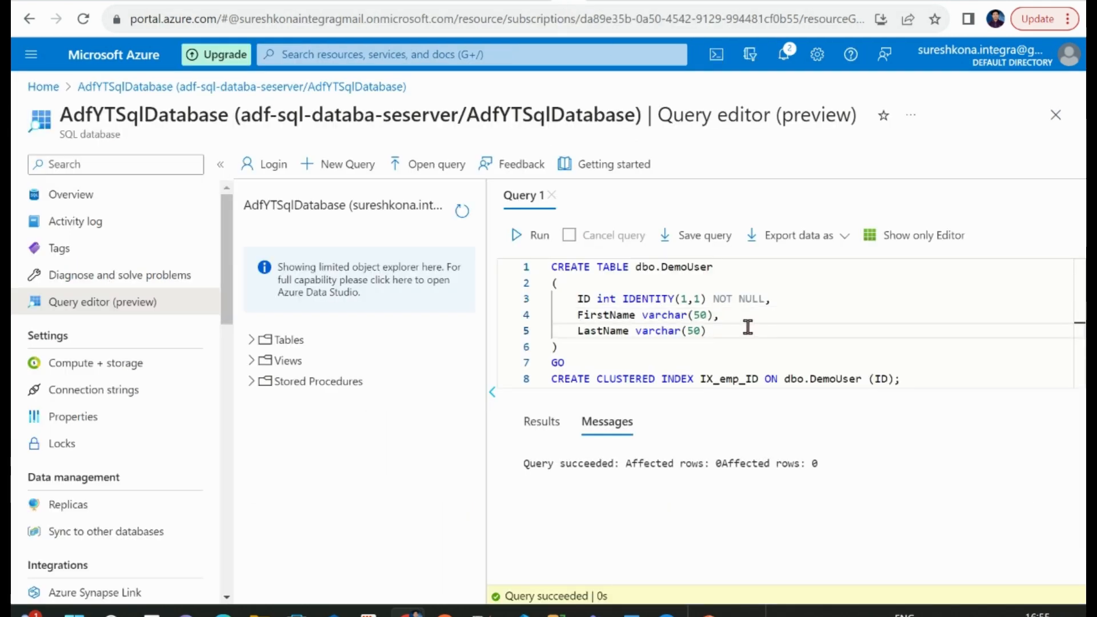
key("ctrl+a")
key("BackSpace")
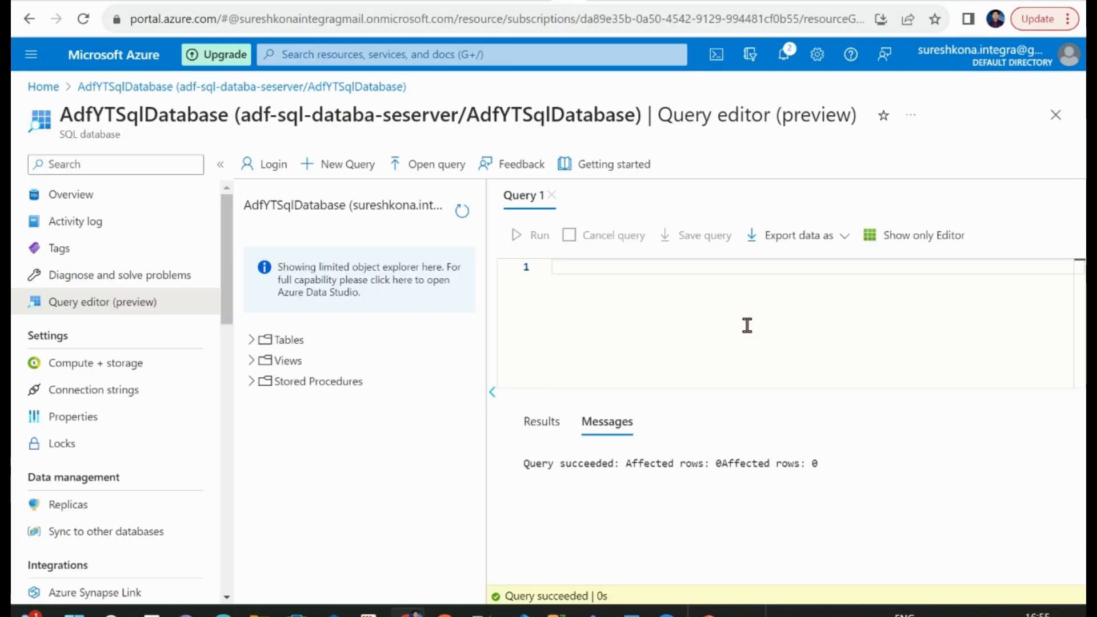
type("Select * from ")
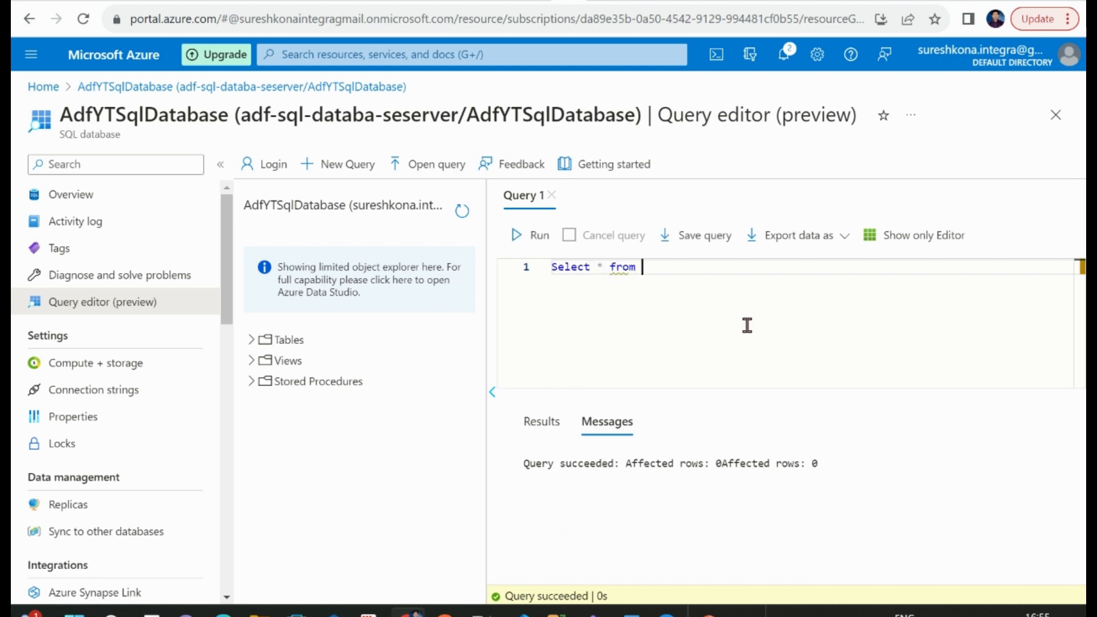
type("DemoUser")
left_click(538, 239)
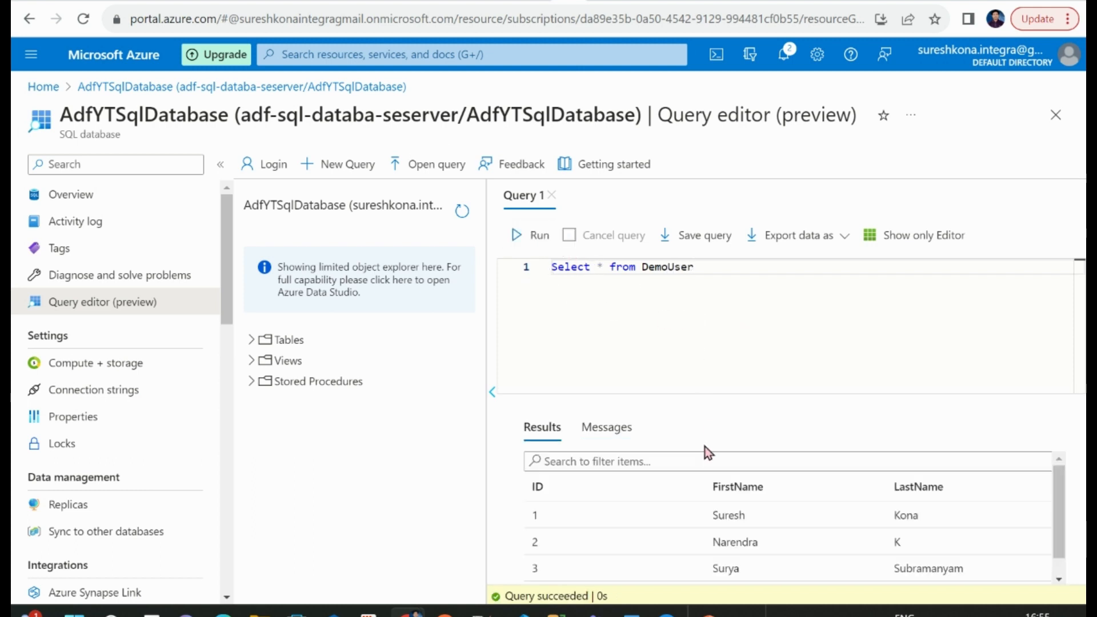
Step: Compare the DemoUser query results with the User-Details.txt blob contents and check the ID column values
scroll(684, 525, "down", 1)
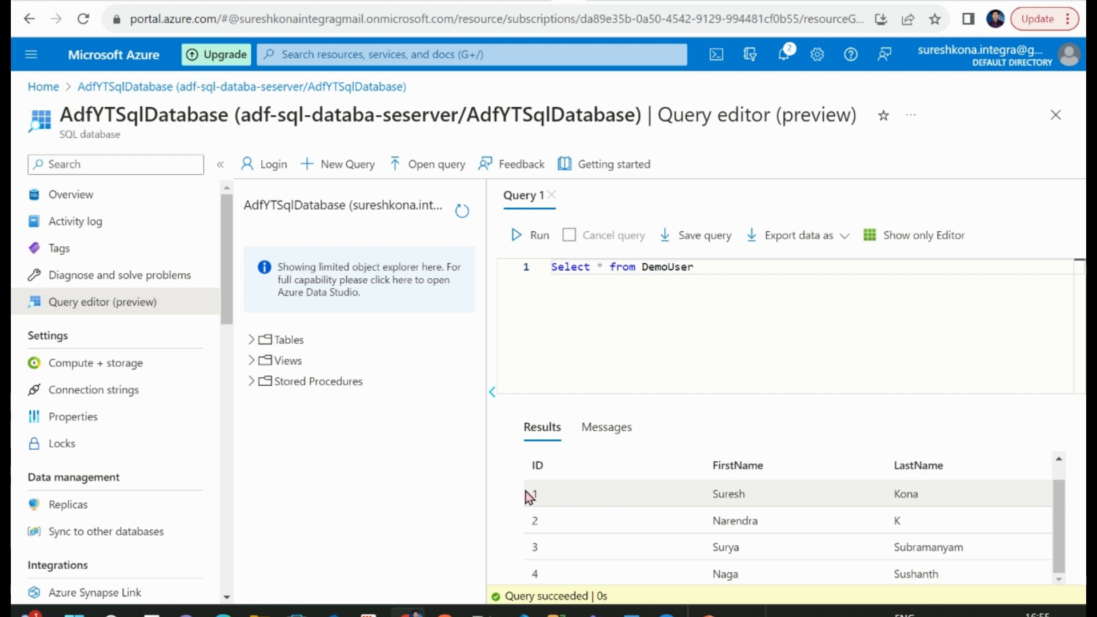
left_click_drag(524, 495, 951, 549)
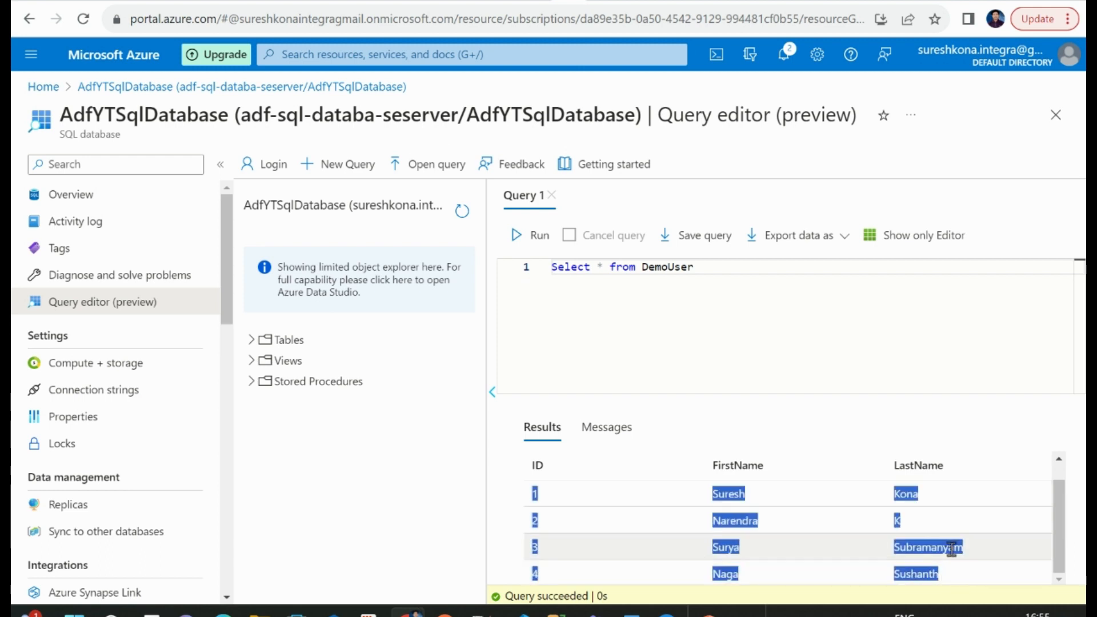
left_click(944, 520)
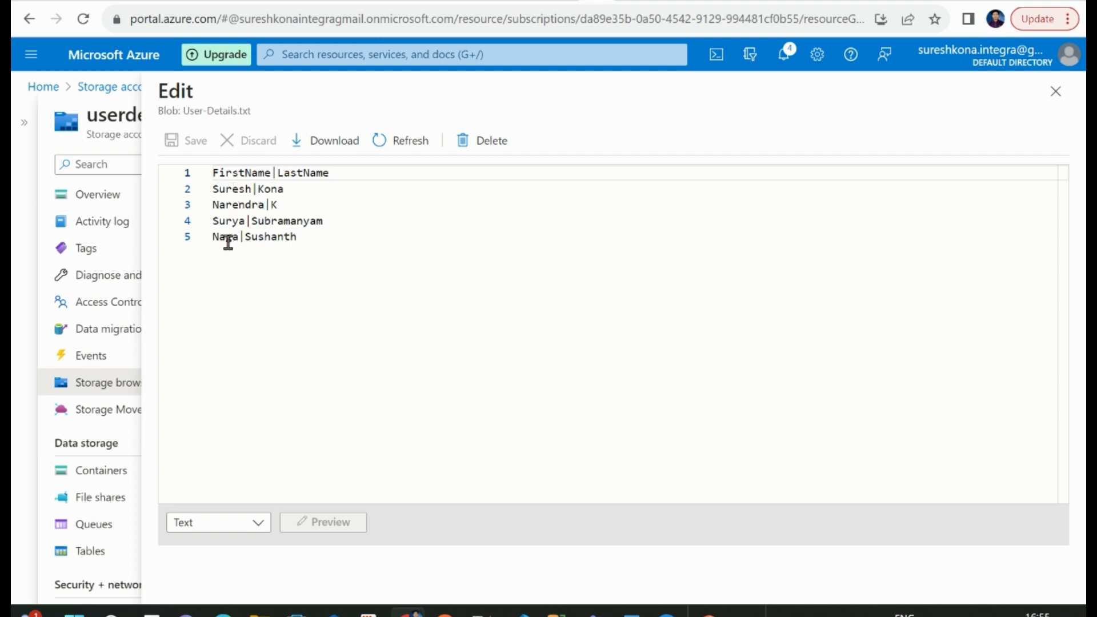
mouse_move(557, 2)
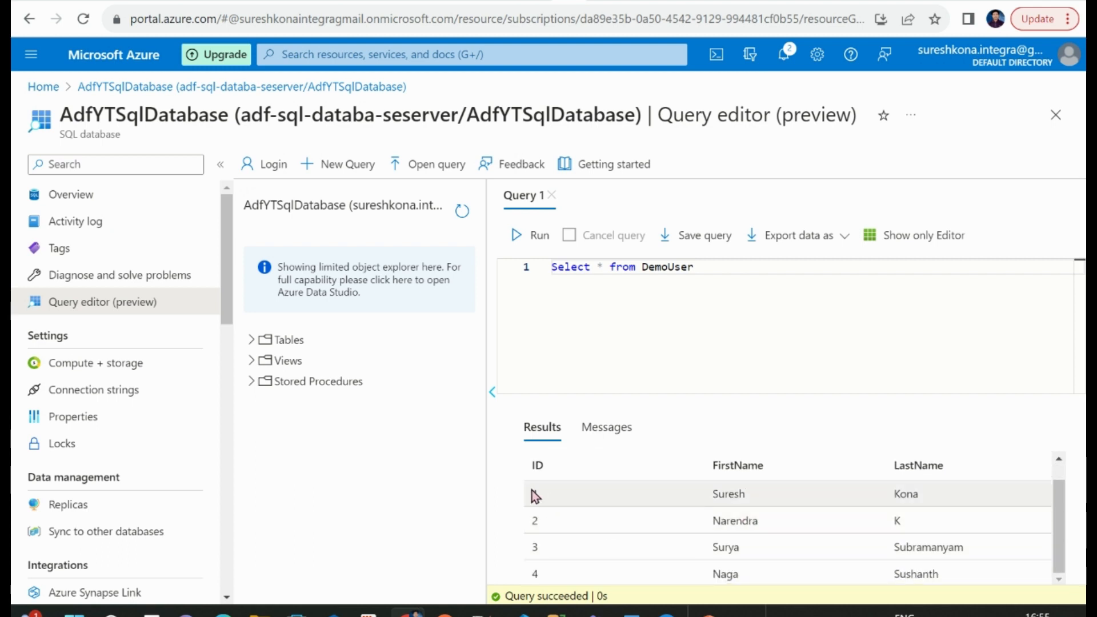
left_click_drag(531, 491, 550, 557)
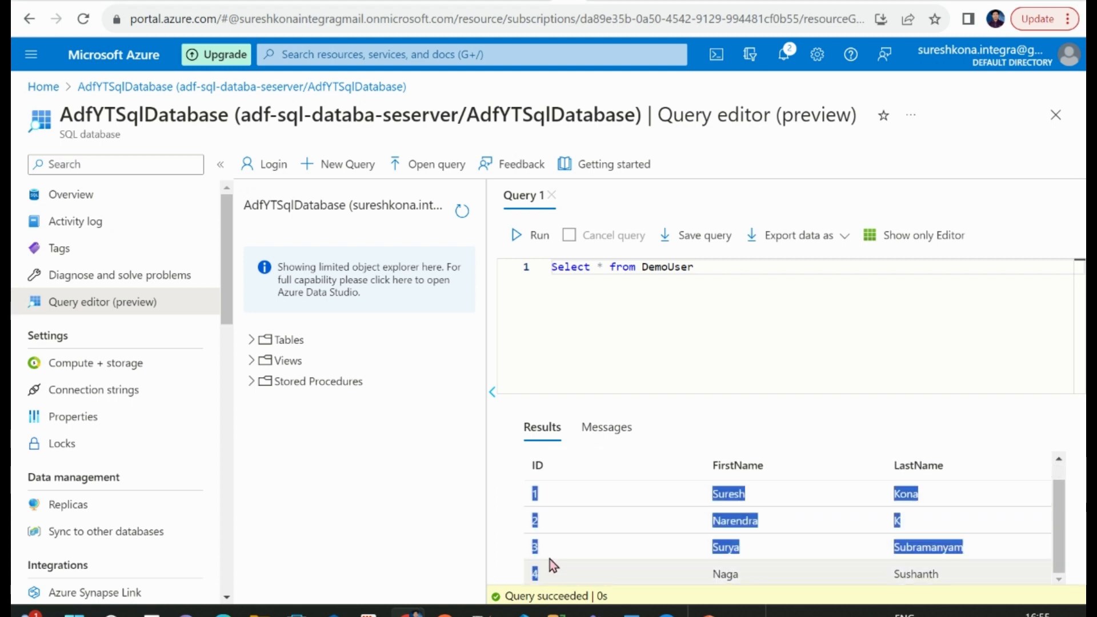
left_click_drag(544, 491, 612, 524)
left_click(612, 523)
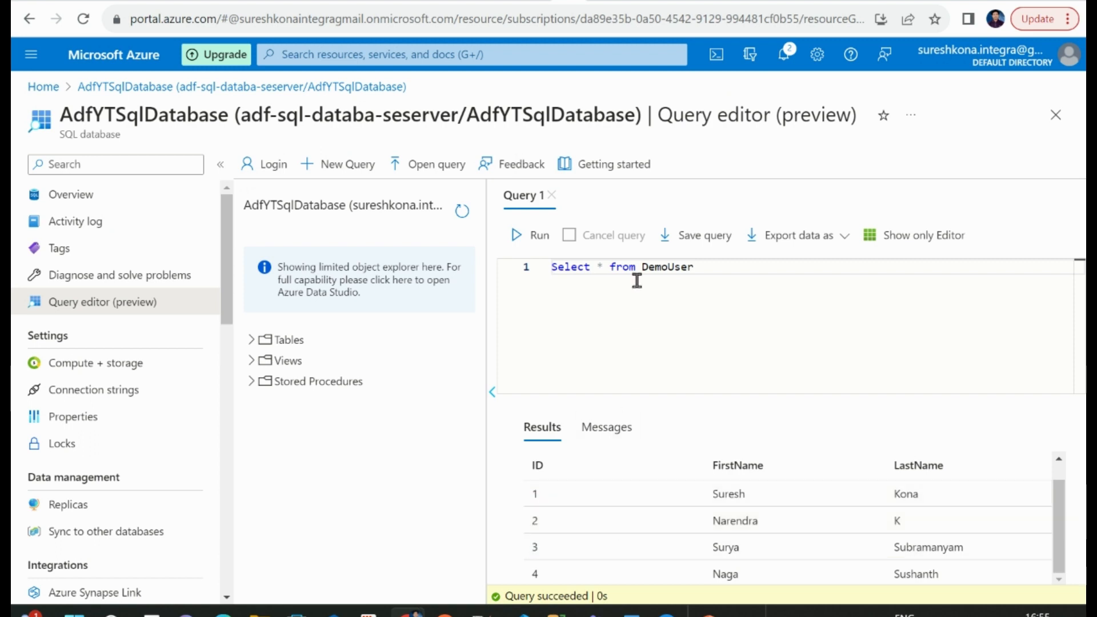
Step: Return to Data Factory and view the factory's linked services, widening the Name column of the list
left_click(534, 2)
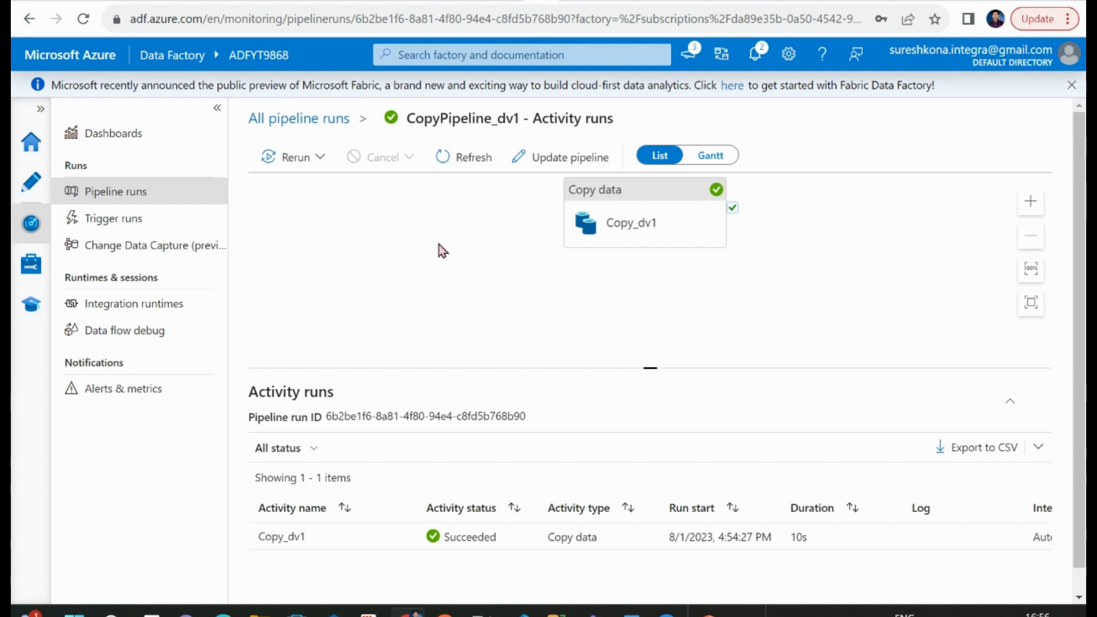
left_click(30, 268)
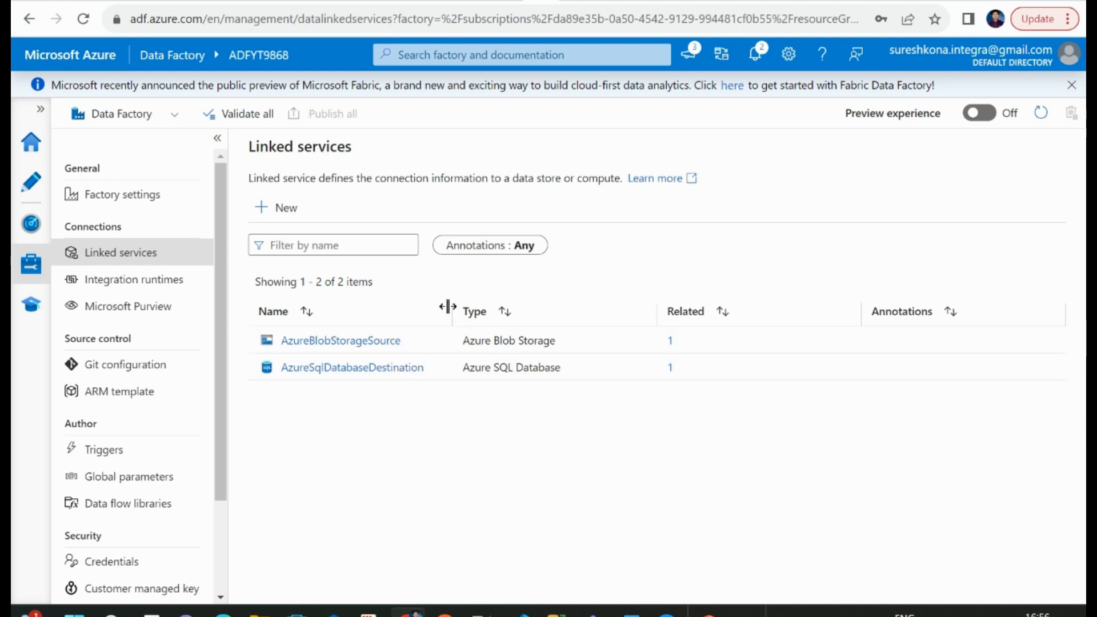
left_click_drag(450, 313, 513, 314)
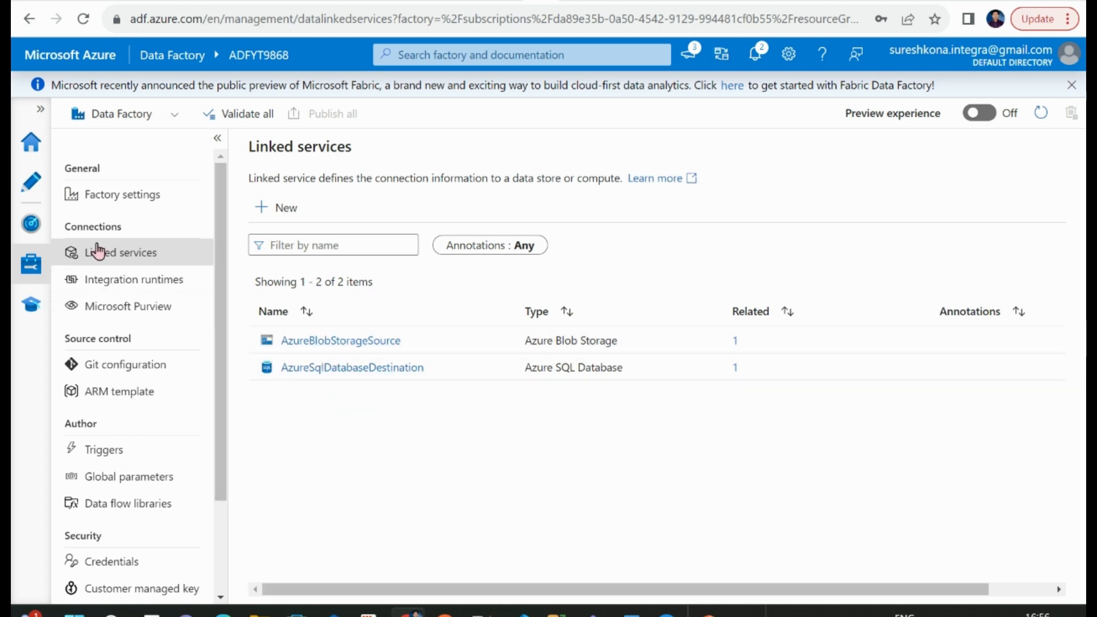
Step: Open SourceDataset_dv1 and DestinationDataset_dv1 in the authoring view to check which linked service each dataset uses
left_click(31, 181)
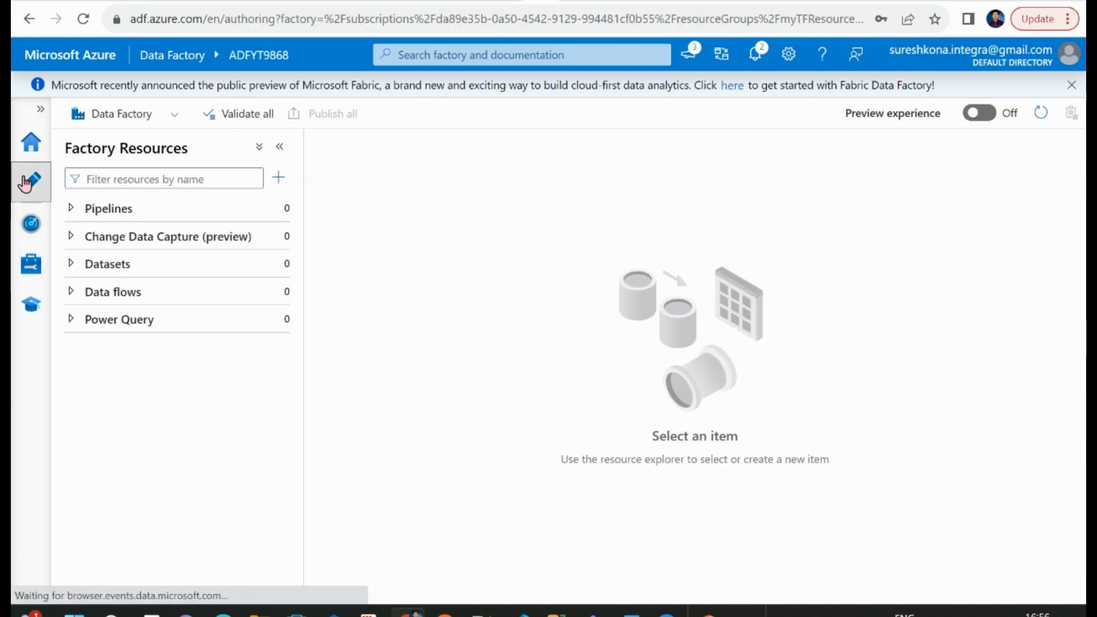
left_click(72, 266)
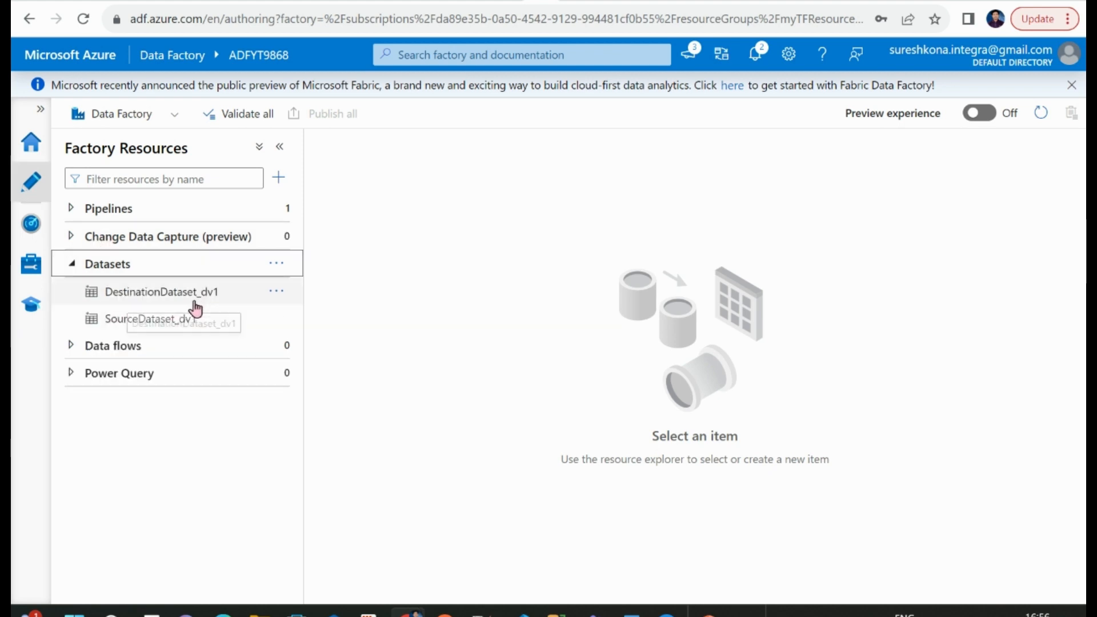
left_click(109, 318)
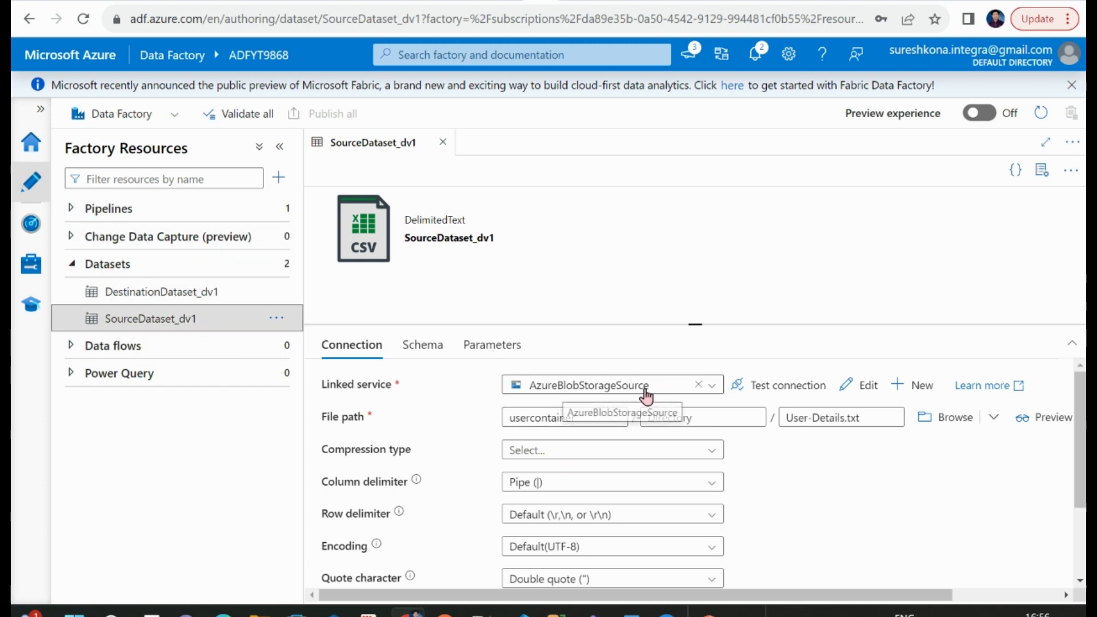
left_click(193, 294)
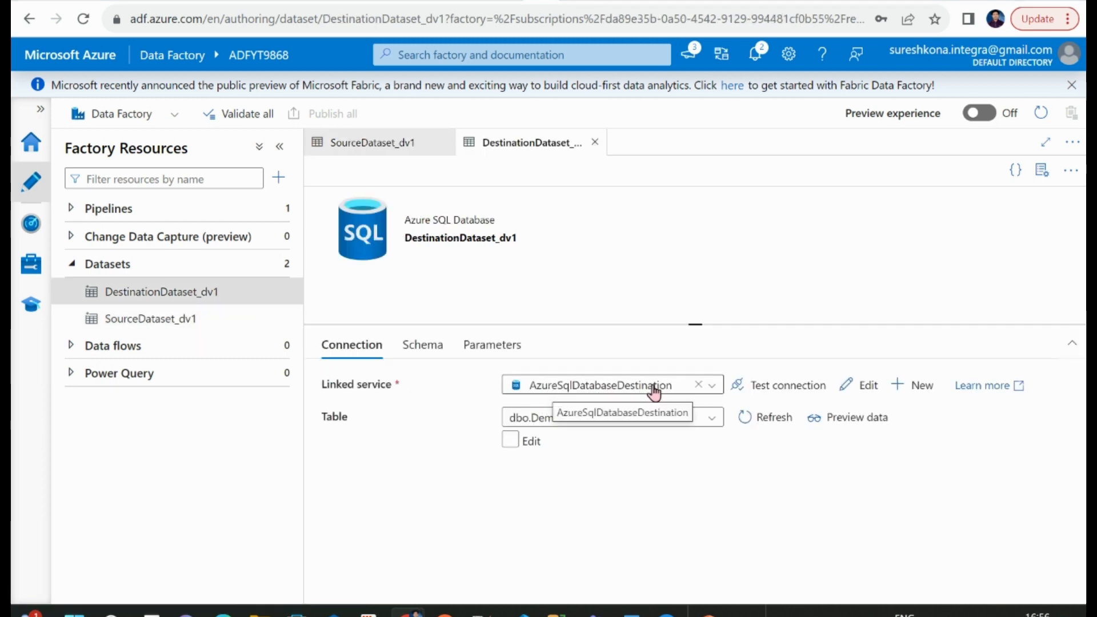
Step: Open CopyPipeline_dv1 and review the general settings of its Copy_dv1 activity
left_click(76, 209)
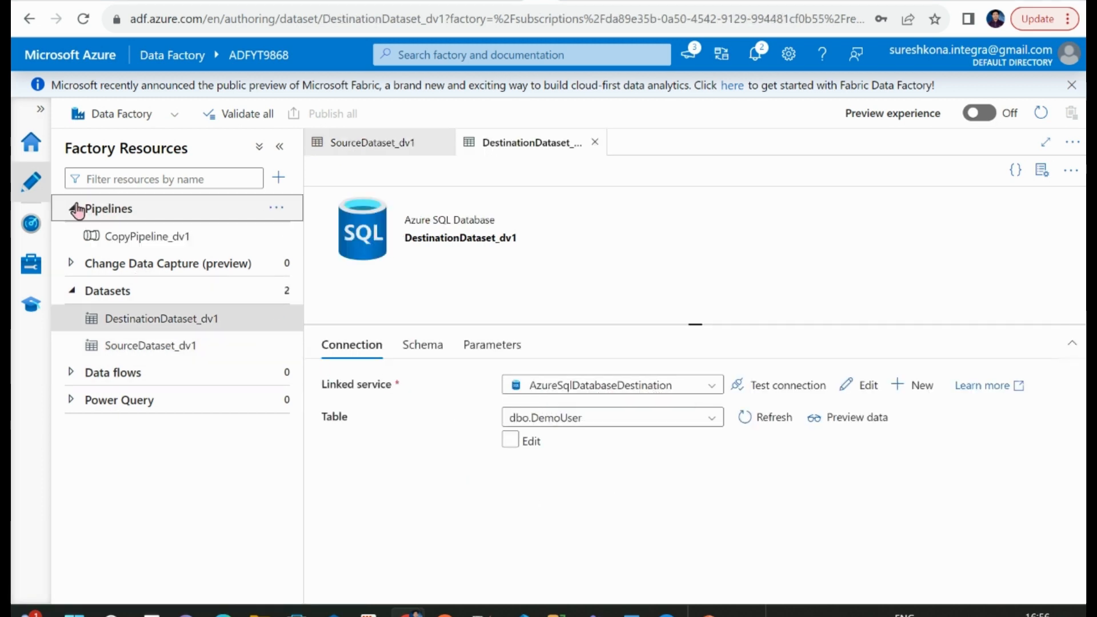
left_click(155, 236)
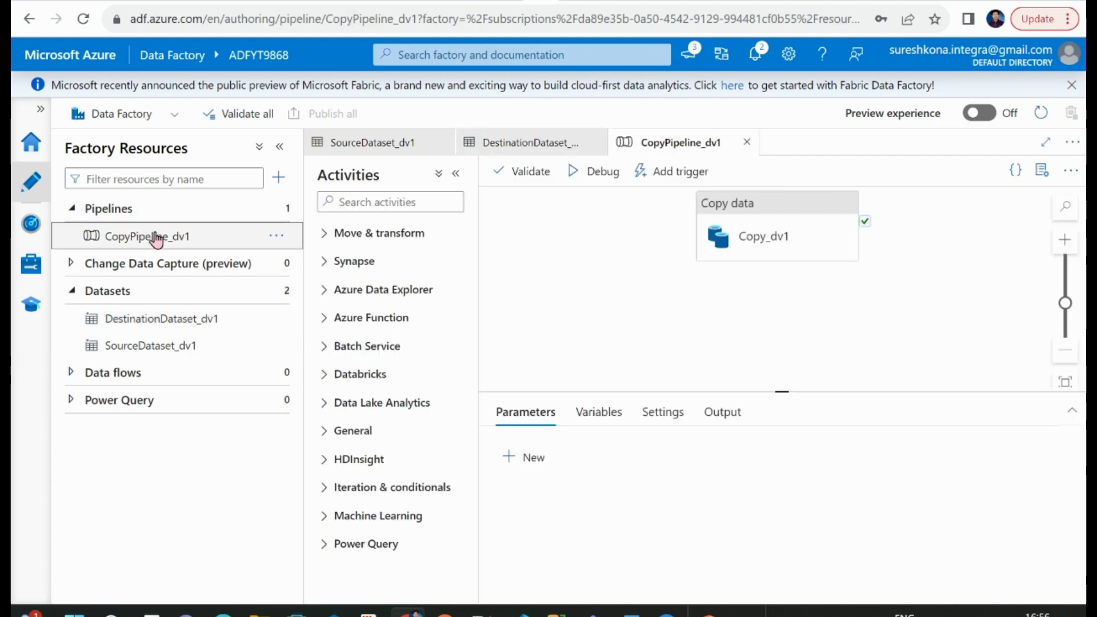
left_click(779, 230)
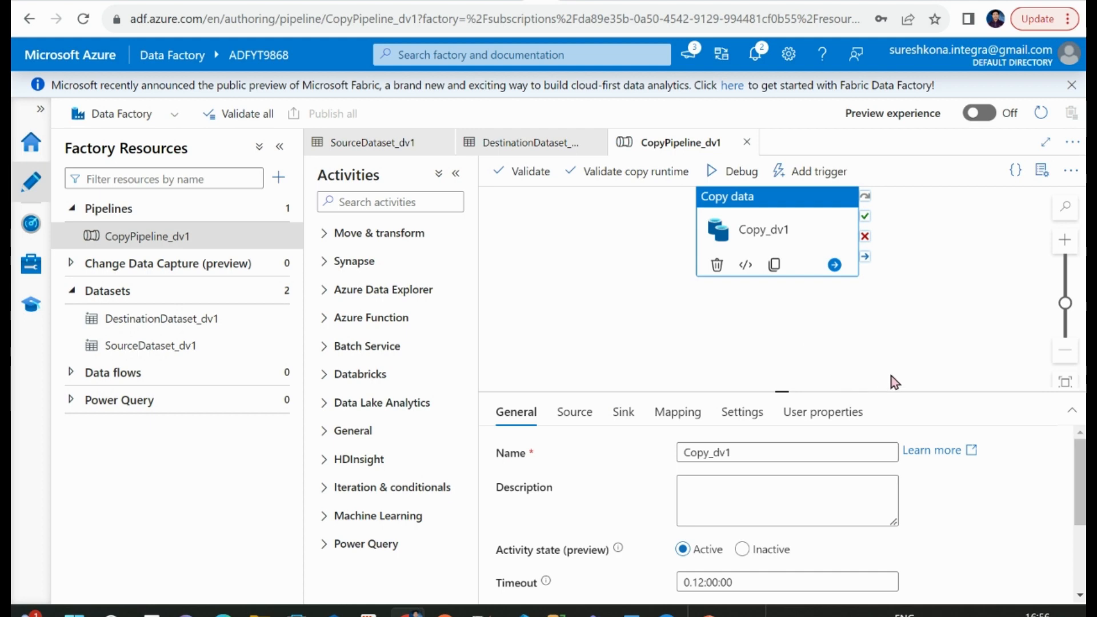
scroll(1051, 496, "down", 2)
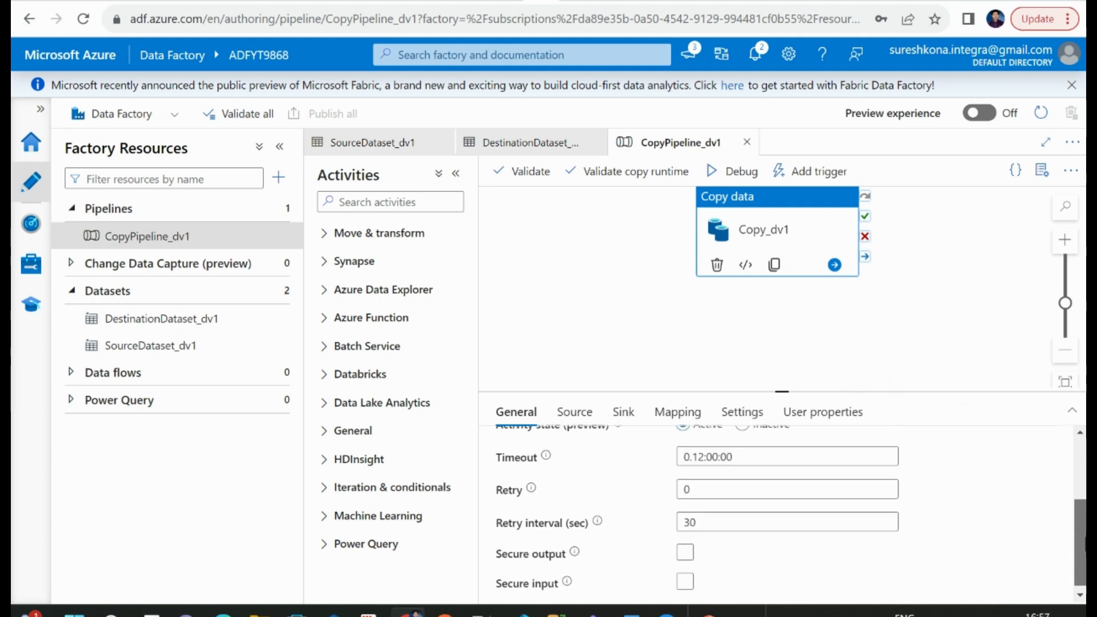
scroll(1072, 489, "up", 2)
Step: Review the source and sink settings of the Copy_dv1 activity
left_click(573, 414)
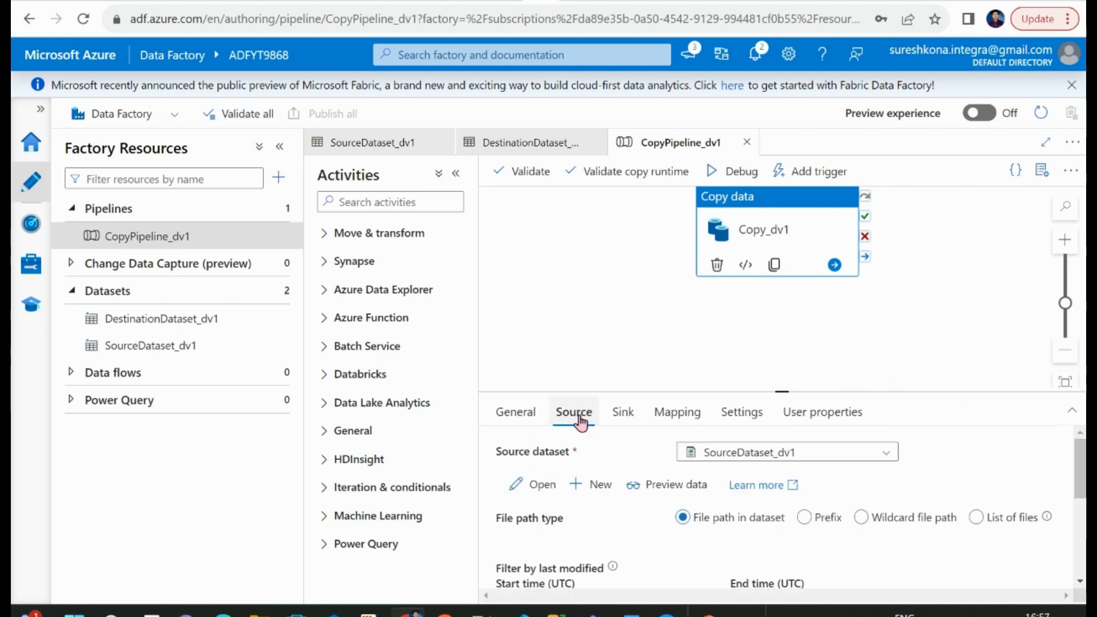
left_click_drag(1079, 464, 1068, 440)
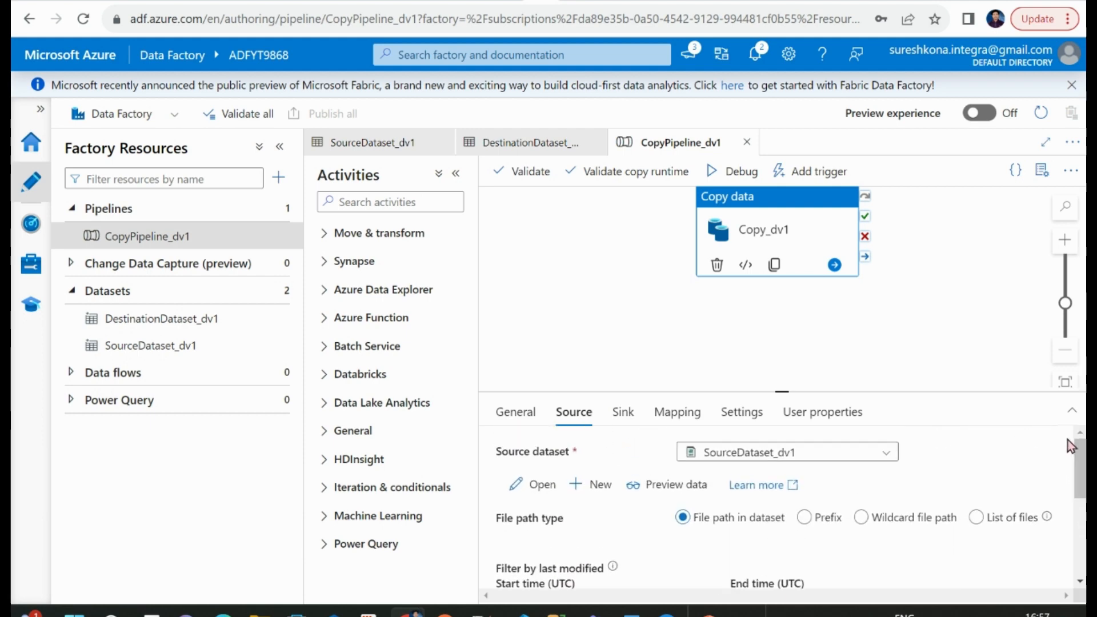
left_click(624, 414)
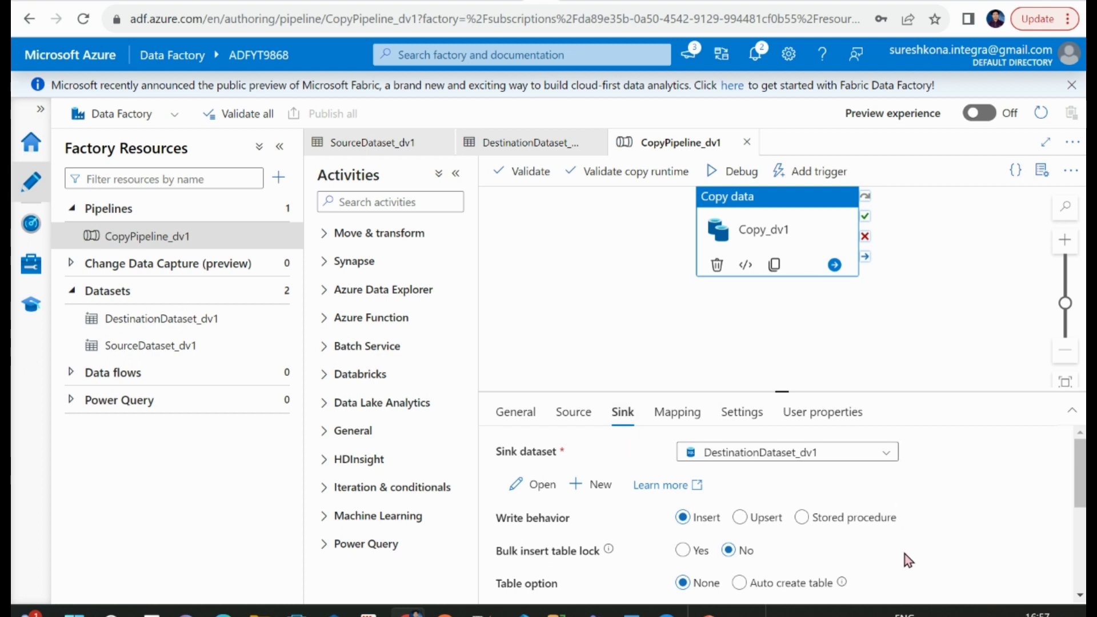
scroll(1061, 498, "down", 5)
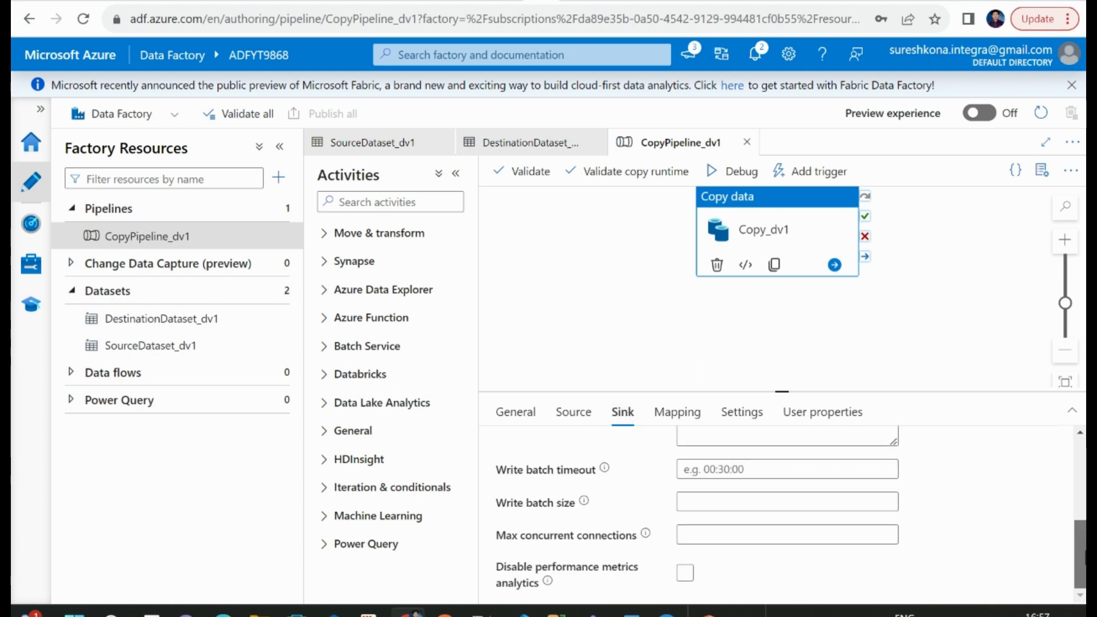
scroll(1062, 498, "up", 5)
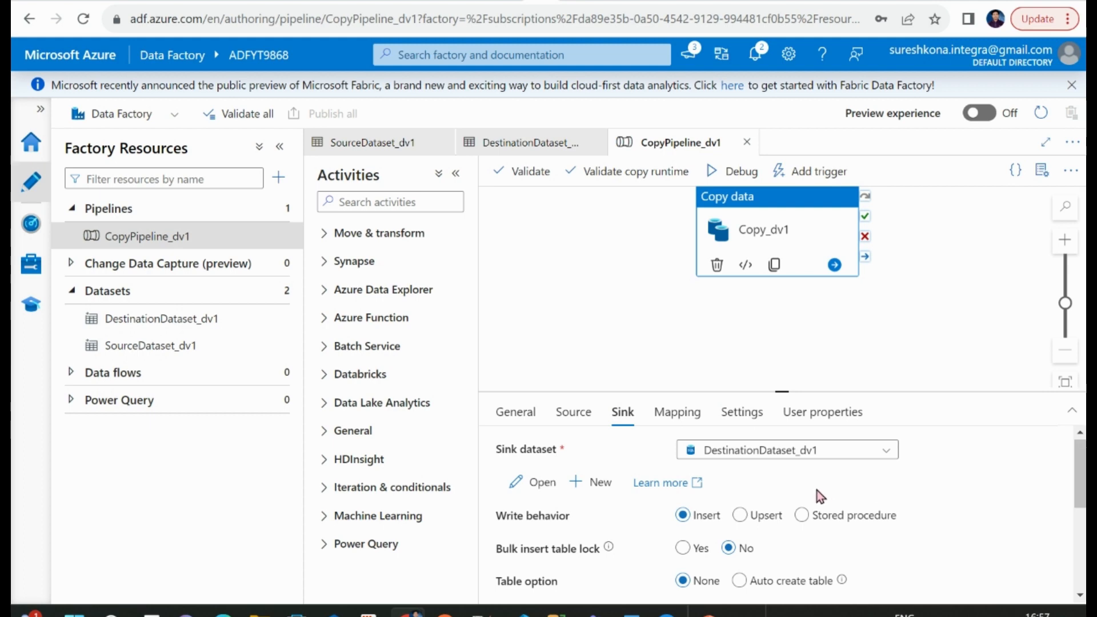
Step: Review the FirstName and LastName column mapping of the Copy_dv1 activity alongside its source and sink datasets, and deselect the activity
left_click(676, 413)
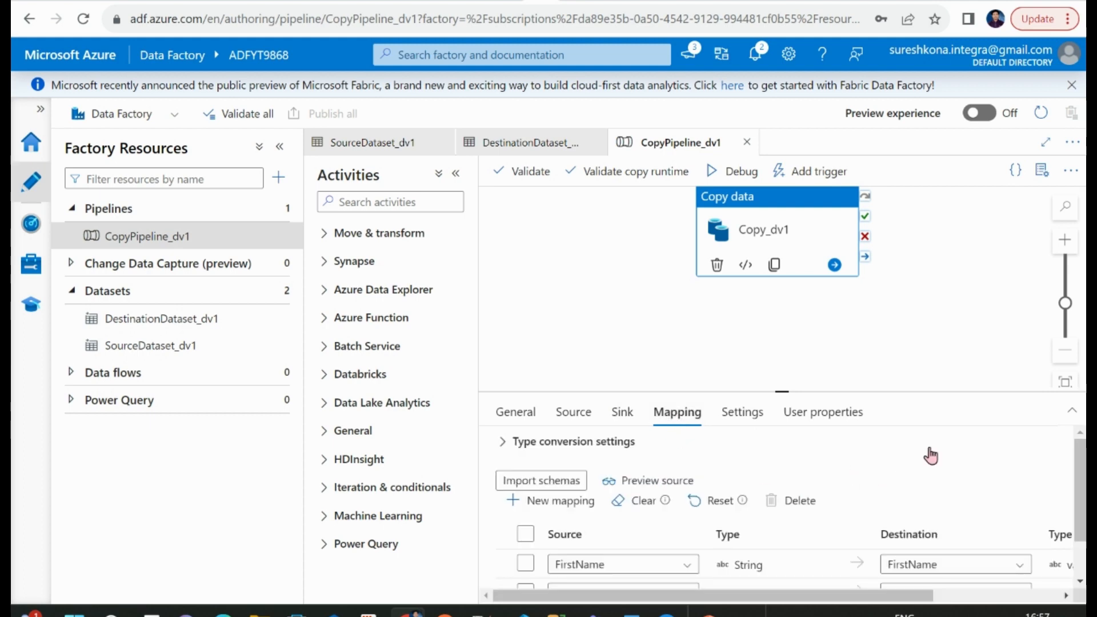
left_click(627, 424)
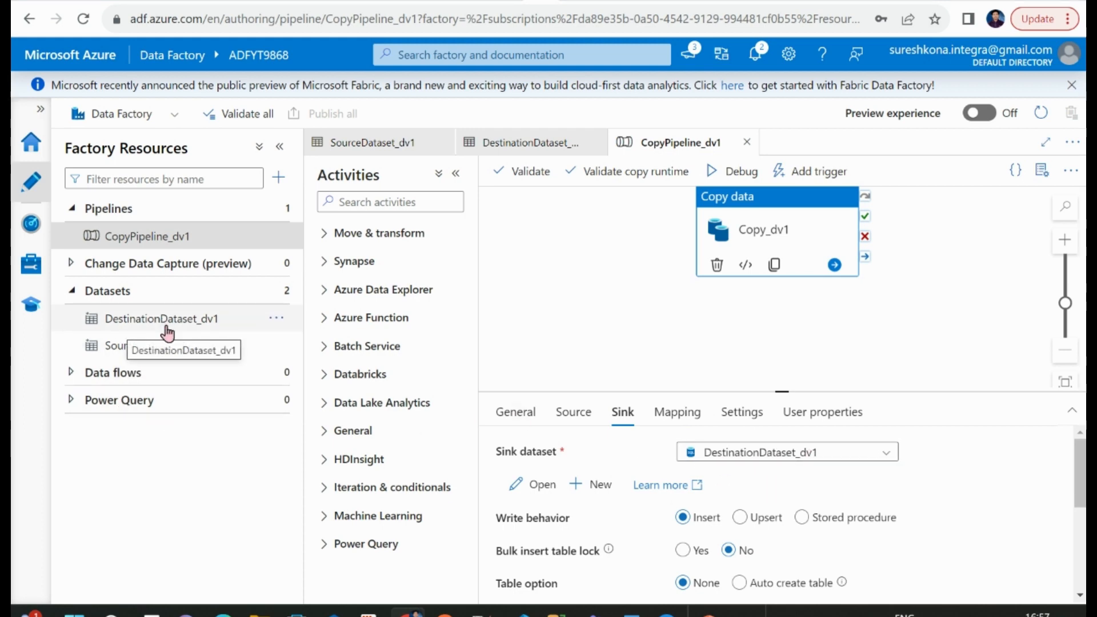
left_click(565, 412)
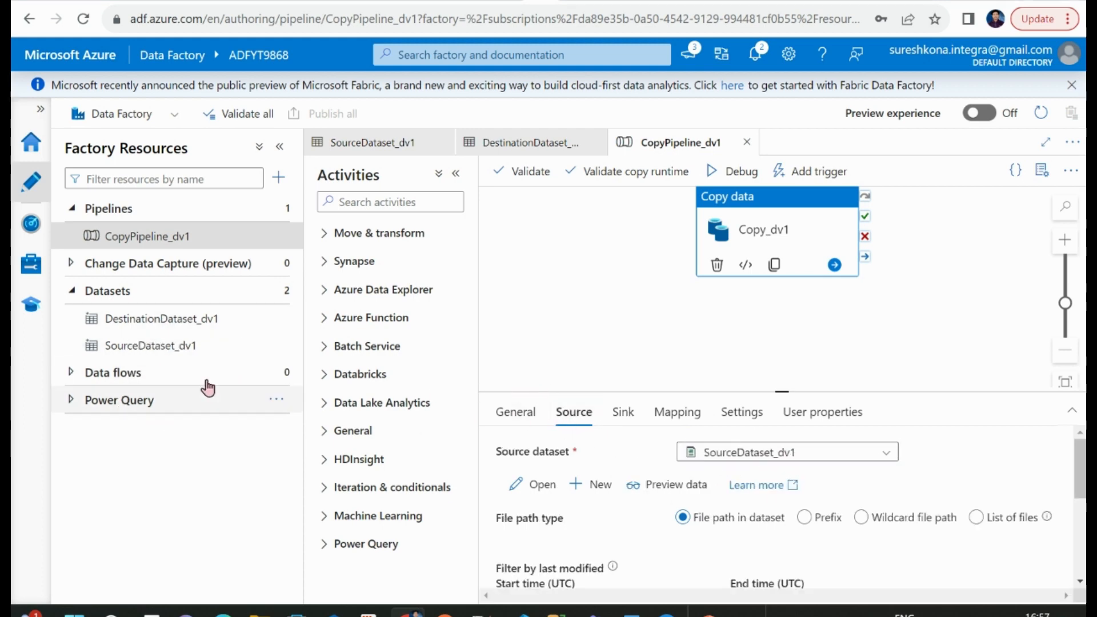
left_click(673, 413)
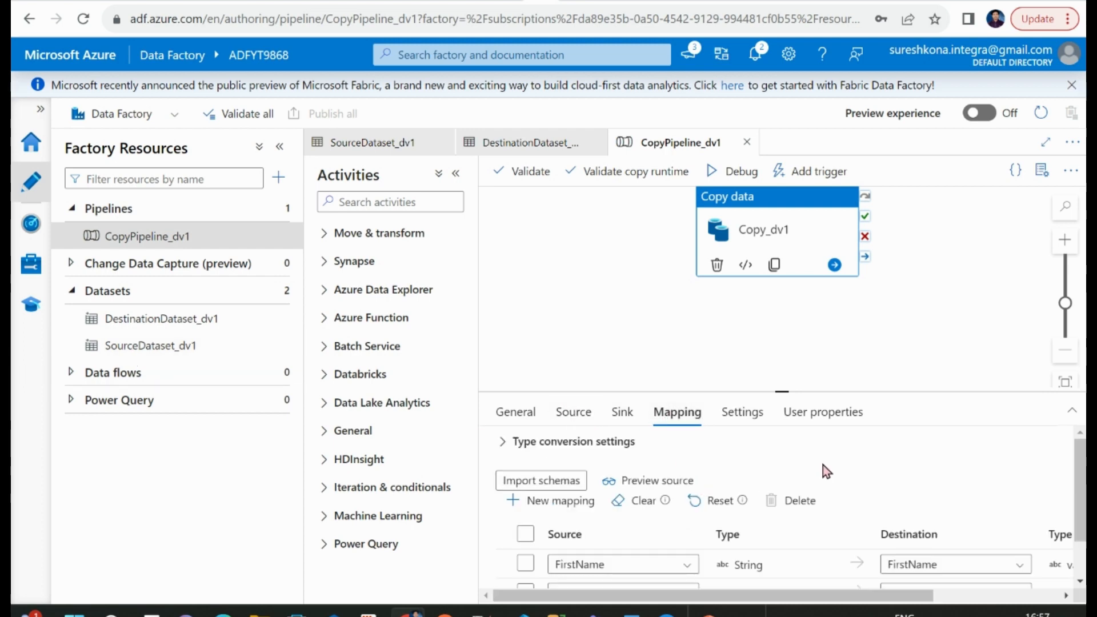
scroll(823, 465, "down", 2)
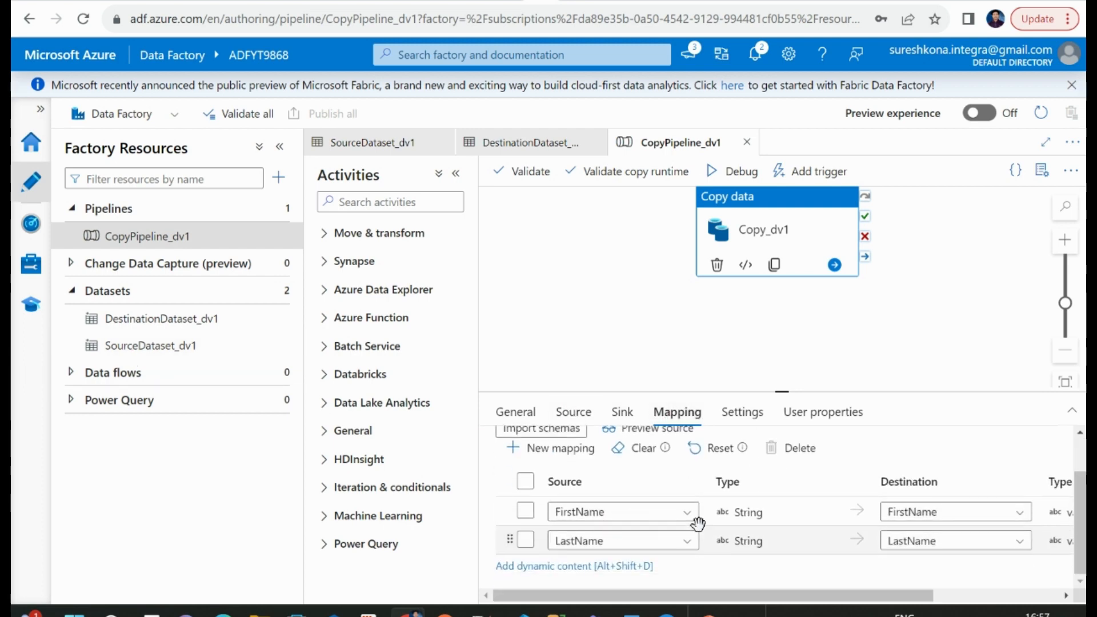
left_click_drag(838, 598, 746, 571)
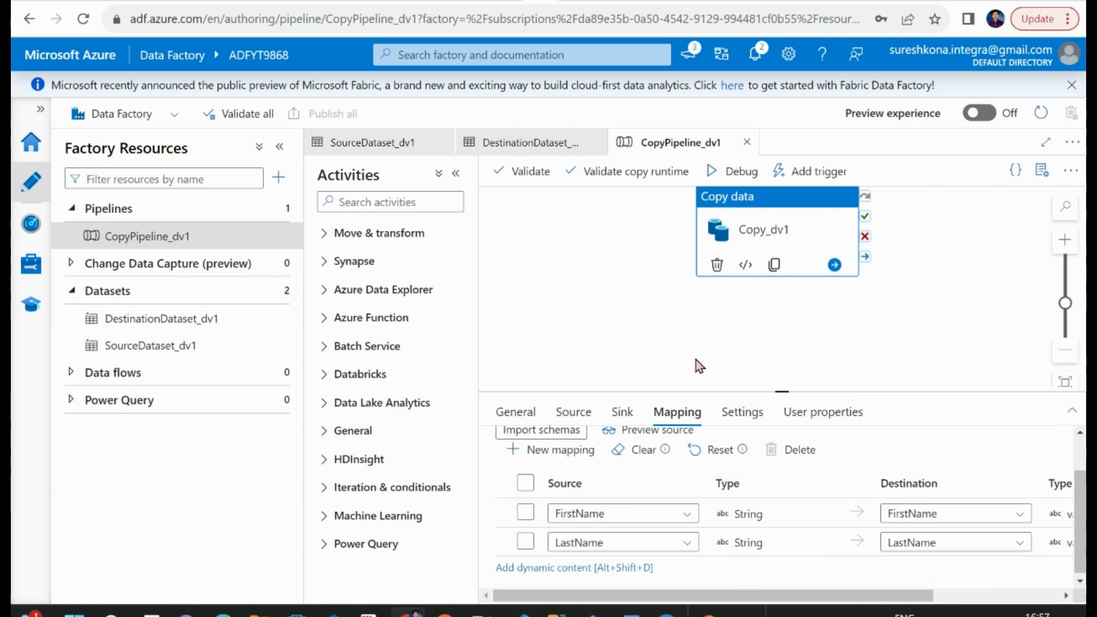
left_click(663, 320)
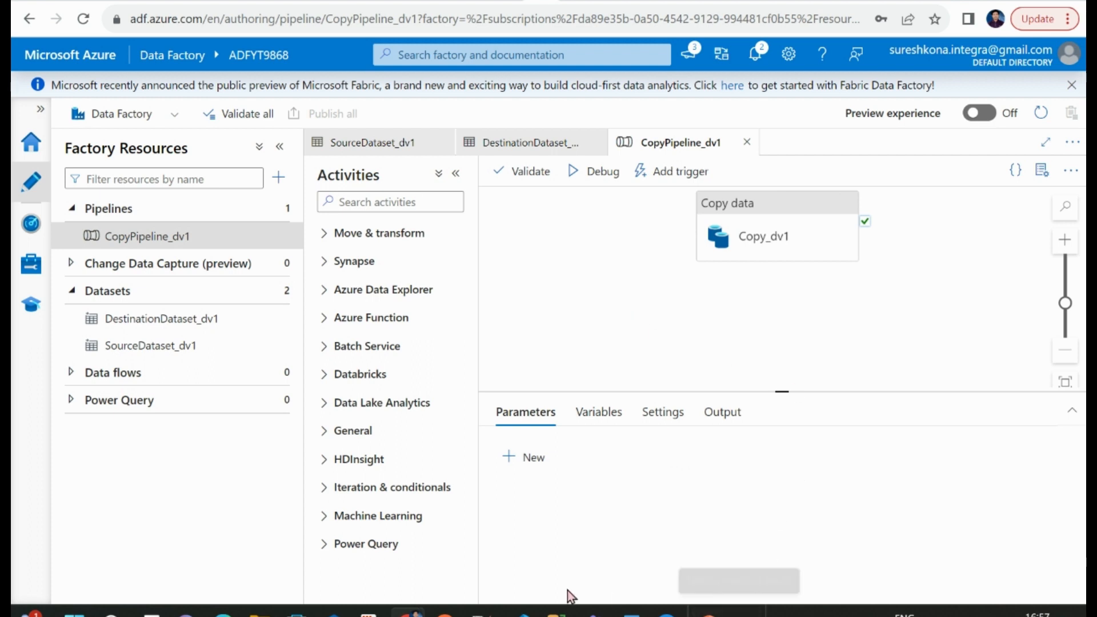
Step: Return from the sql-server.png image to CopyPipeline_dv1 in Data Factory, and bring up the open windows for another switch
mouse_move(368, 614)
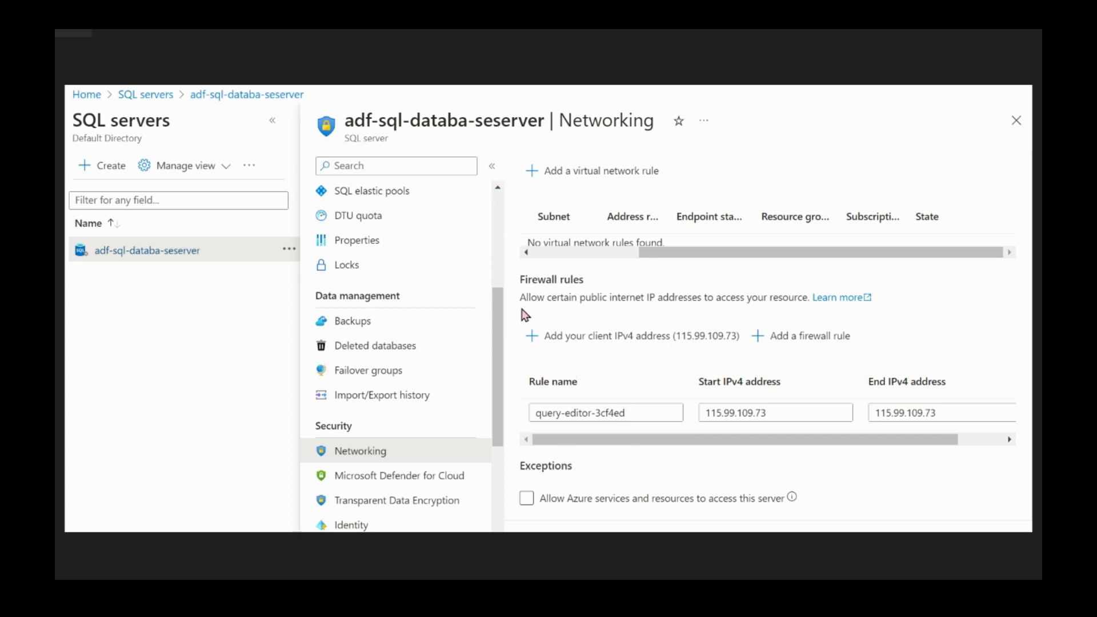
key("alt+Tab")
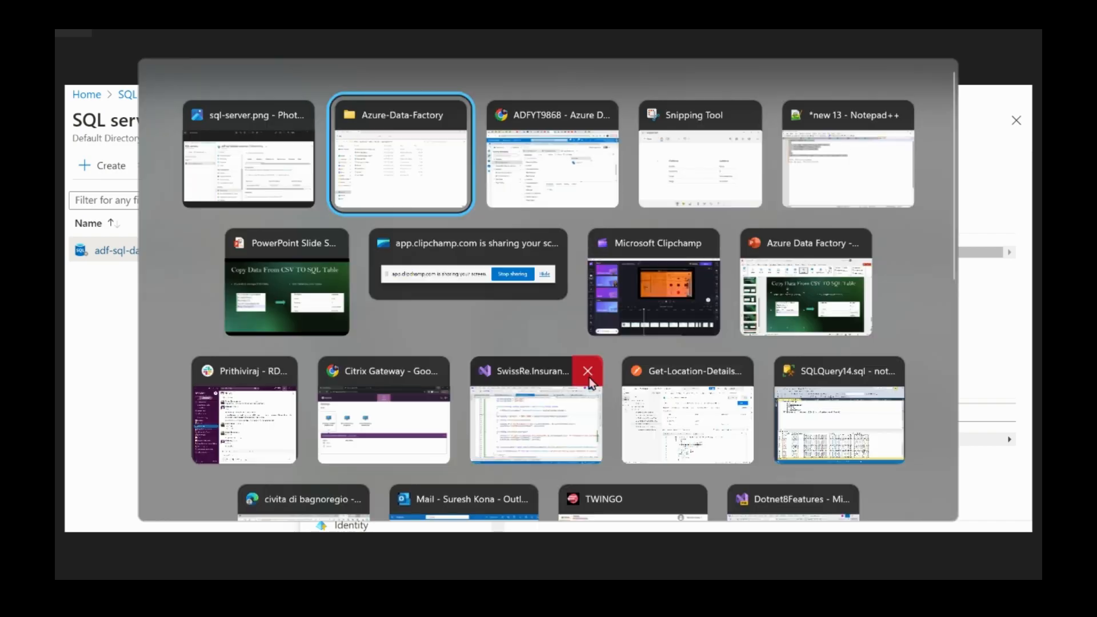
key("alt+Tab")
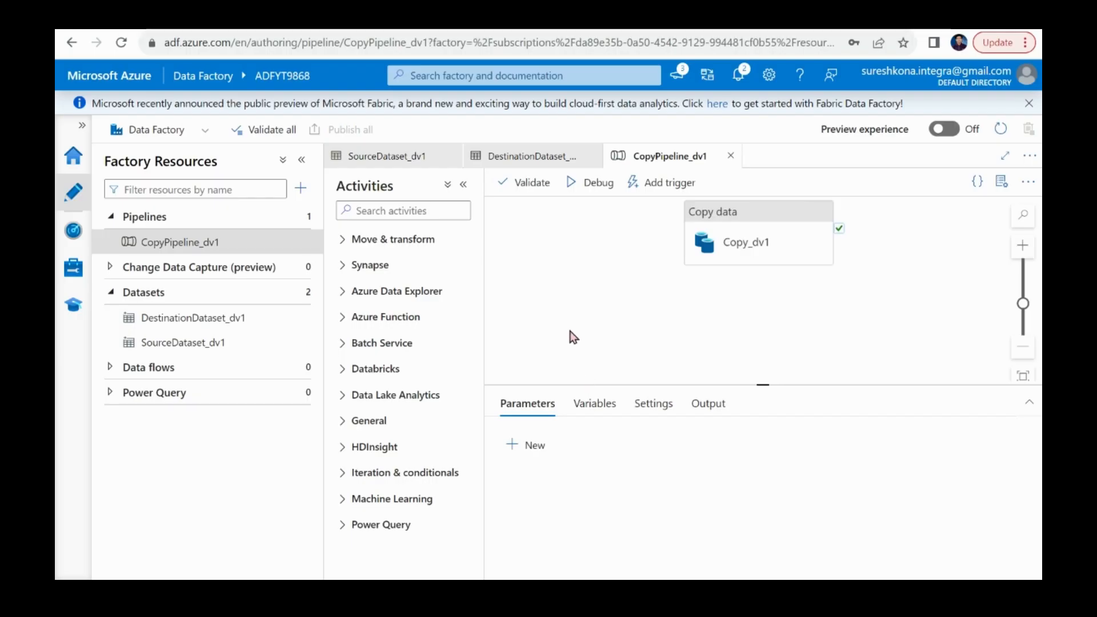
left_click(190, 244)
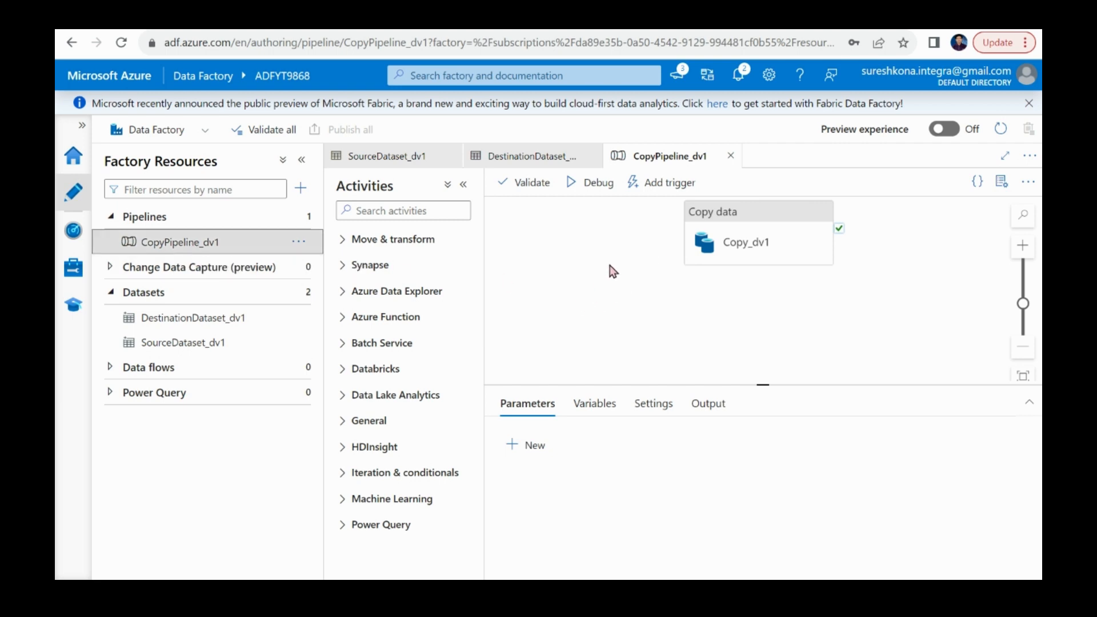
key("alt+Tab")
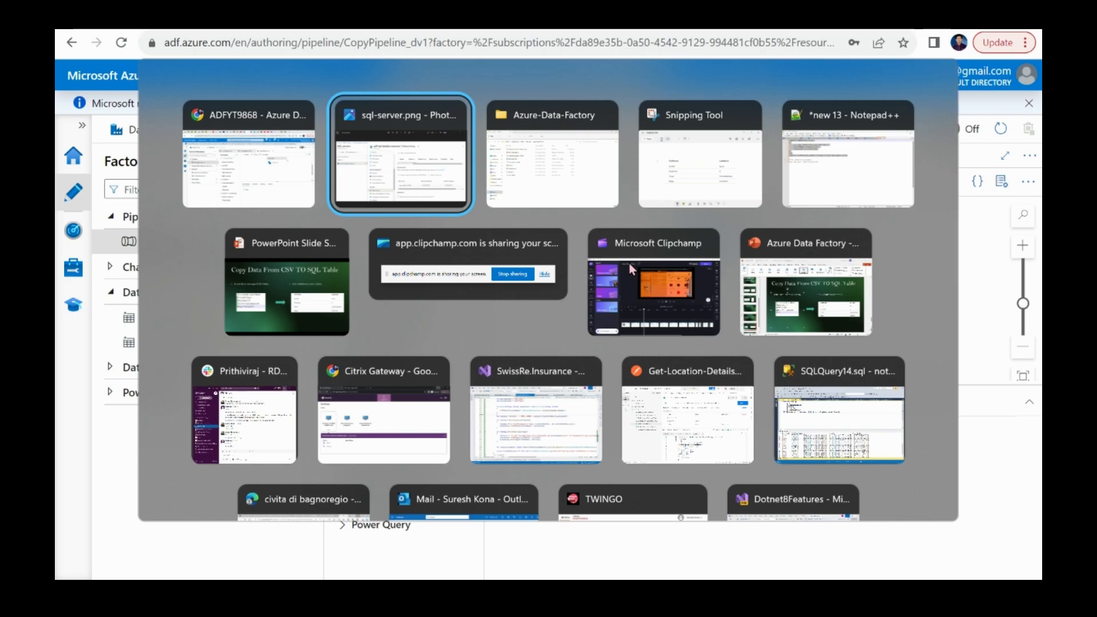